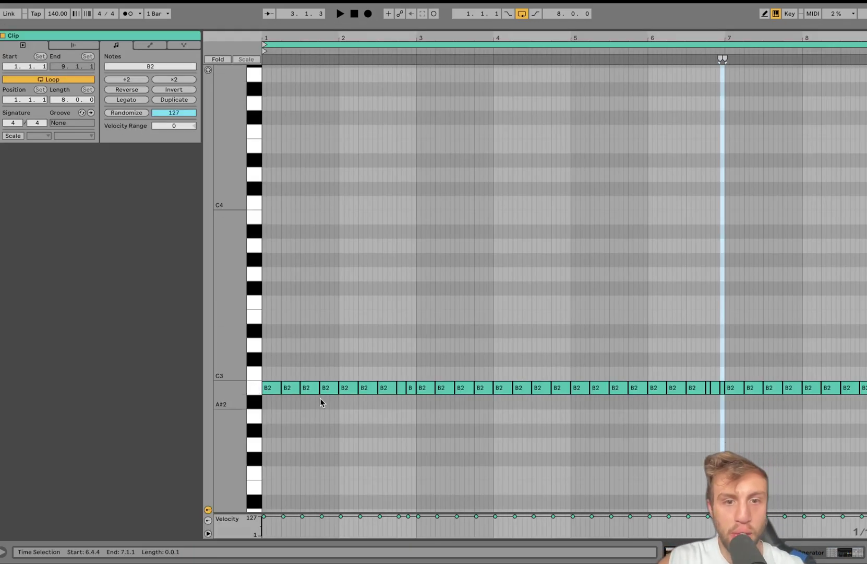
# Play the B2 kick clip from the middle of bar 2 and from the middle of bar 6 to hear its short fills.
pyautogui.click(380, 52)
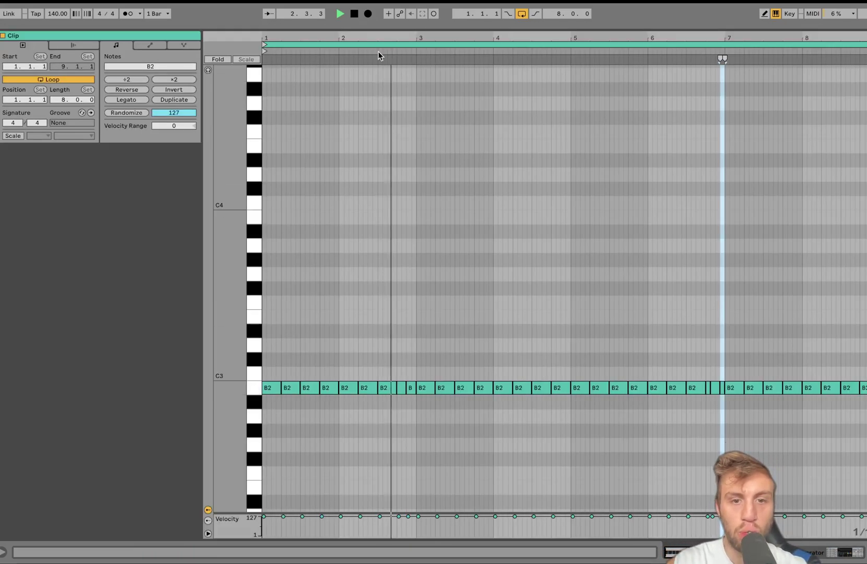
pyautogui.press('space')
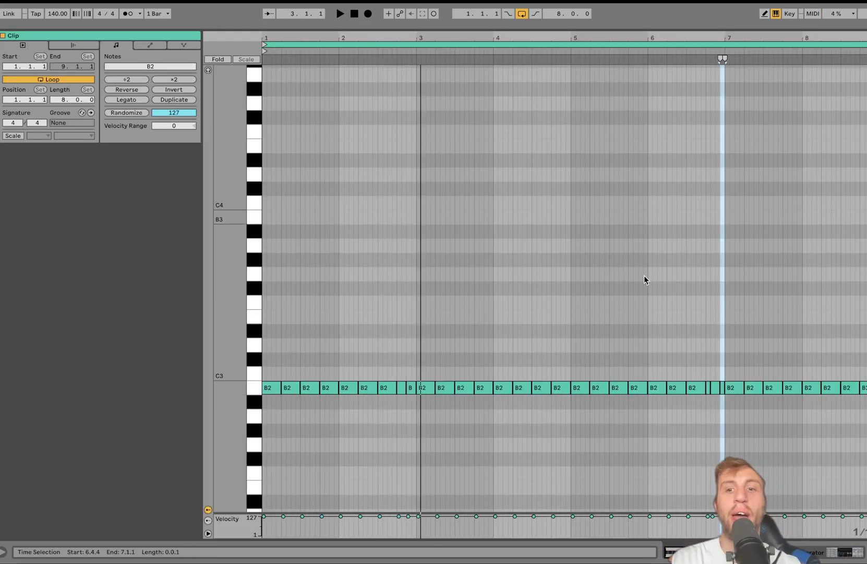
pyautogui.click(685, 51)
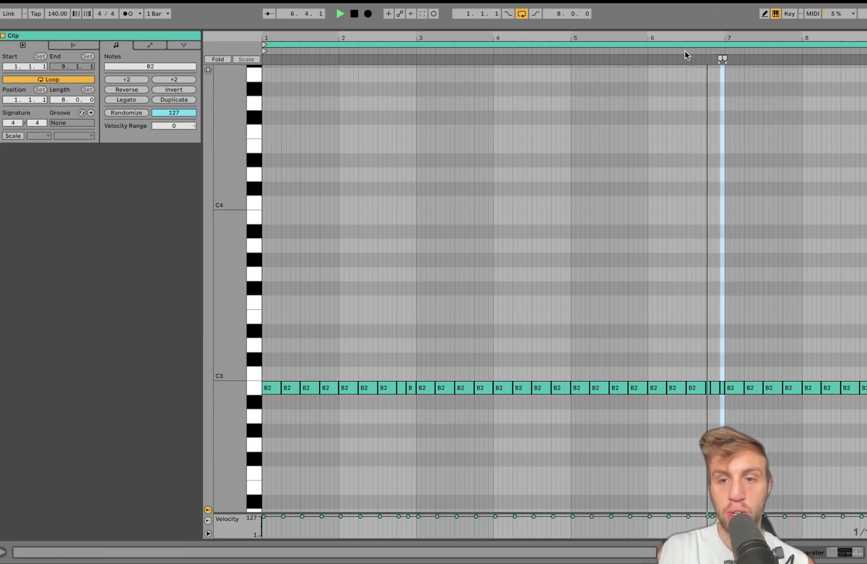
pyautogui.press('space')
# Show the kick track's Operator device, select the kick clip's time range and display oscillator A's envelope settings.
pyautogui.click(834, 551)
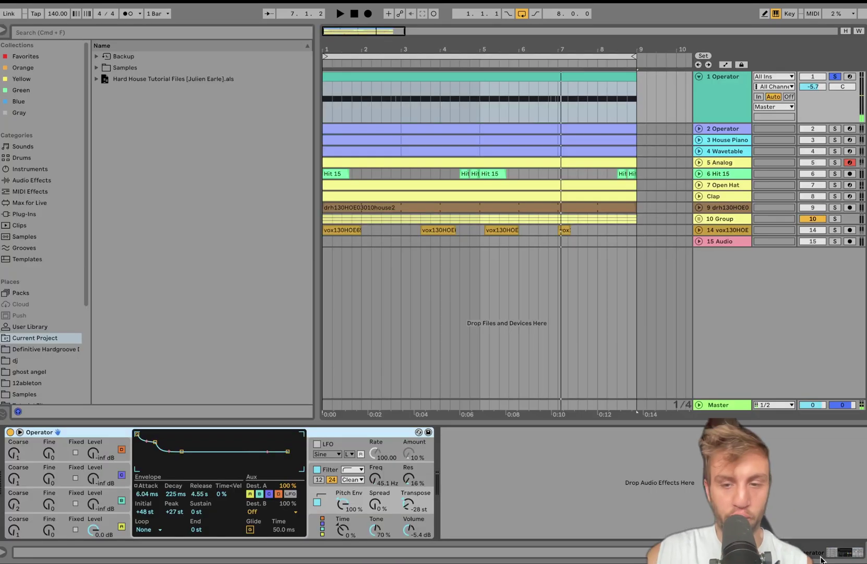
pyautogui.click(418, 75)
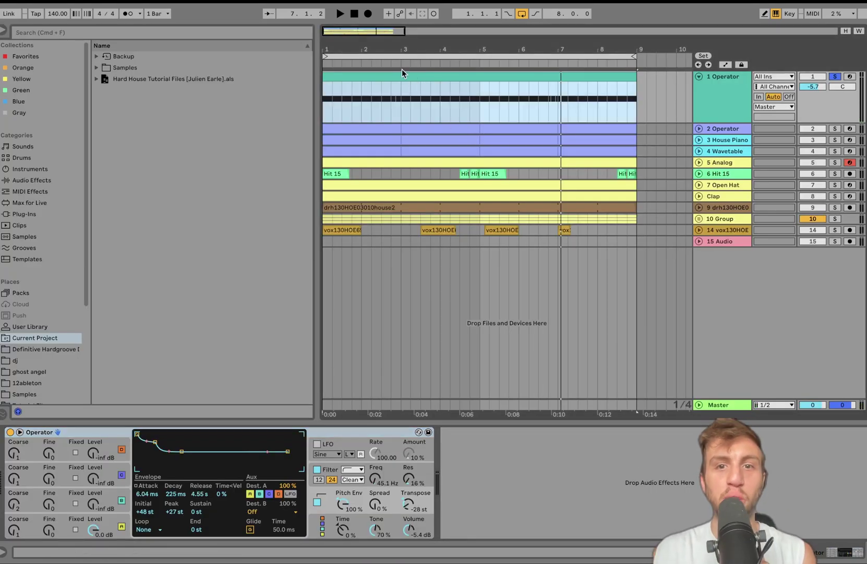
pyautogui.moveTo(476, 113); pyautogui.dragTo(304, 108)
pyautogui.click(407, 77)
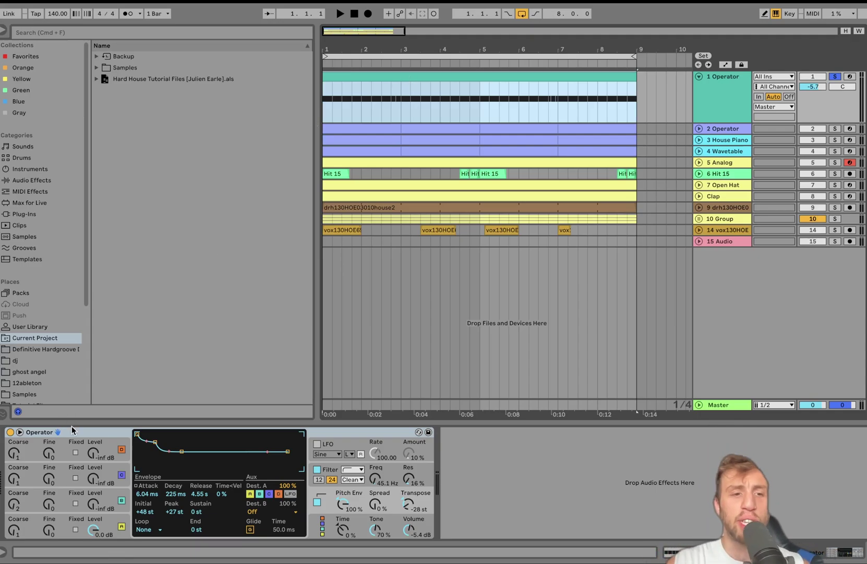
pyautogui.click(91, 429)
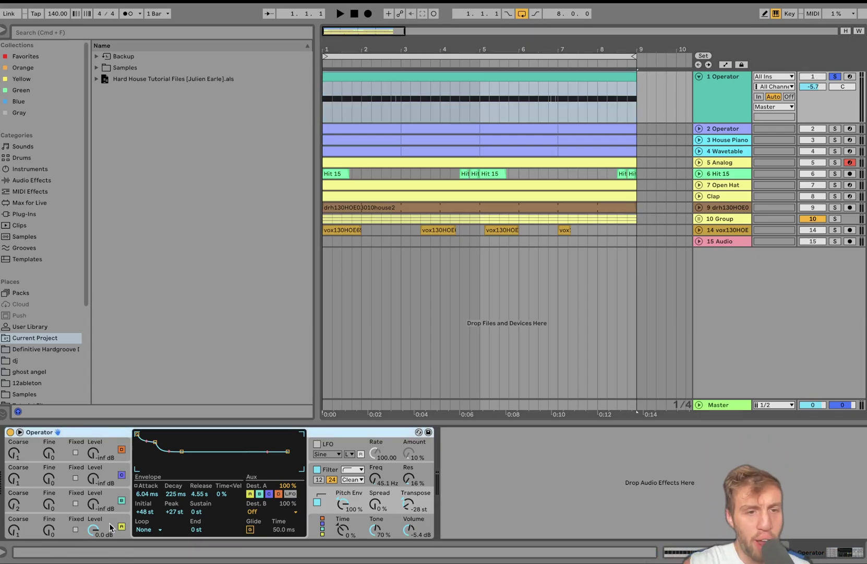
pyautogui.click(16, 484)
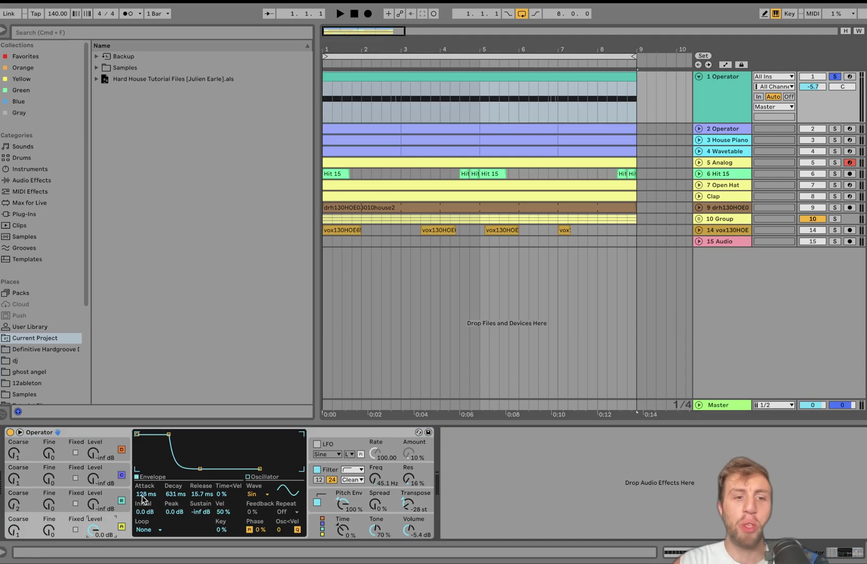
pyautogui.click(145, 511)
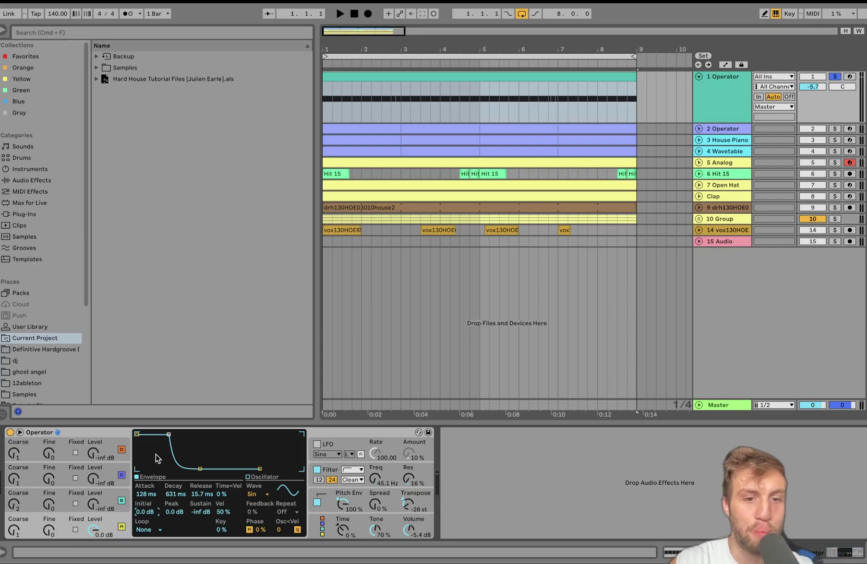
# Display the kick Operator's filter settings and compare the sound in playback with the filter off and on.
pyautogui.click(326, 471)
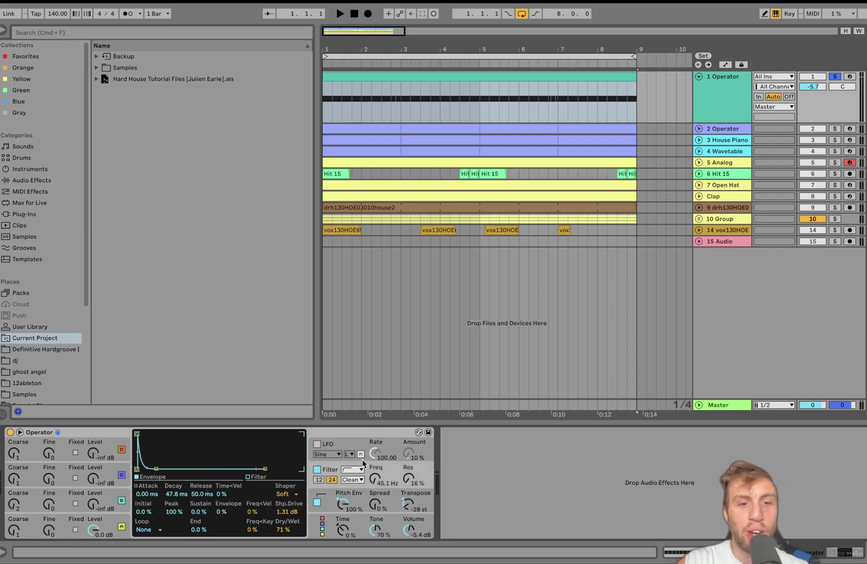
pyautogui.click(317, 469)
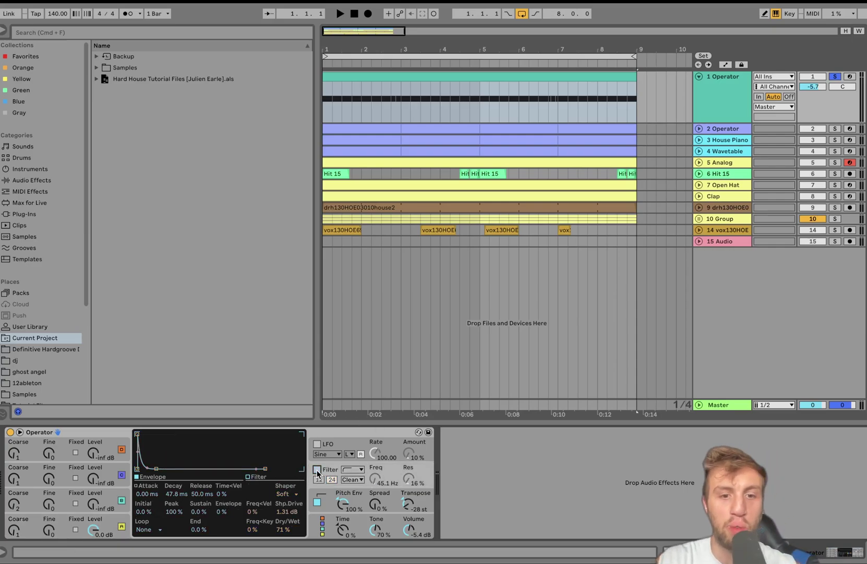
pyautogui.press('space')
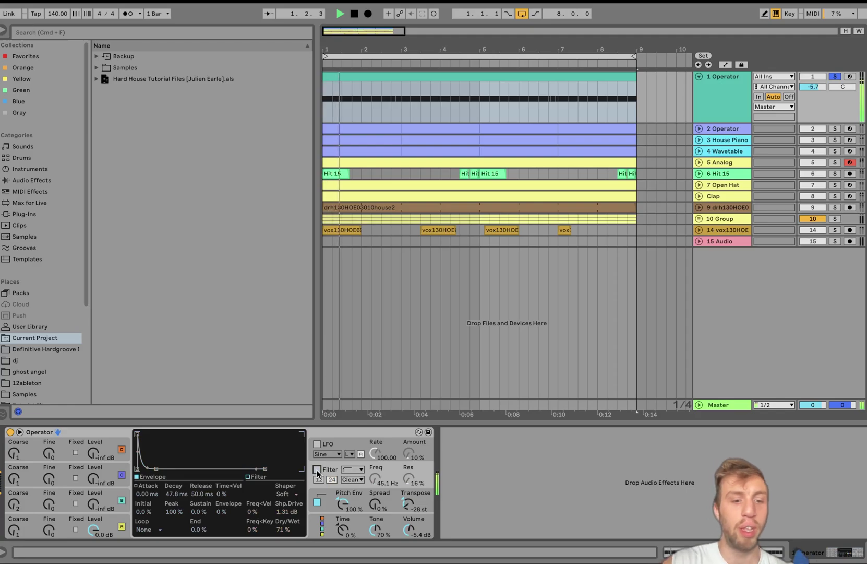
pyautogui.click(317, 469)
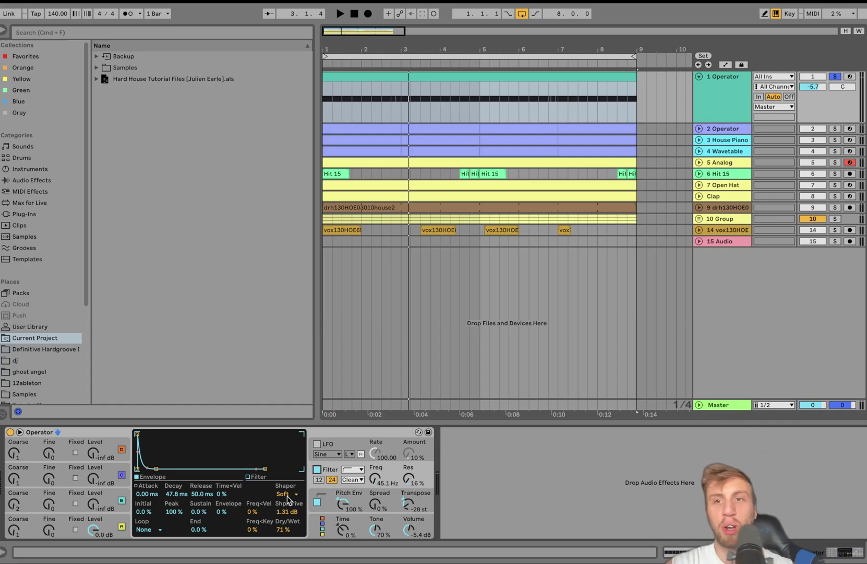
pyautogui.press('space')
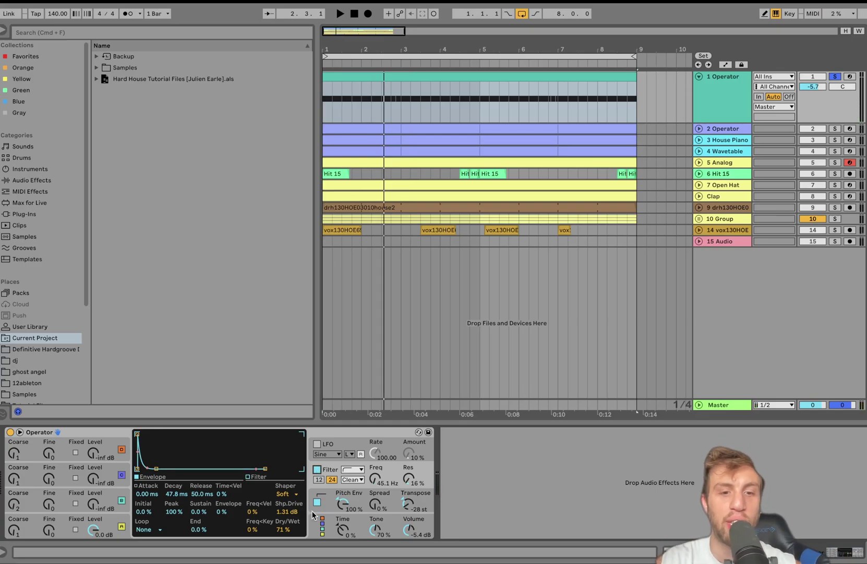
# Display the kick Operator's pitch envelope and compare the sound in playback with the envelope off and on.
pyautogui.click(328, 492)
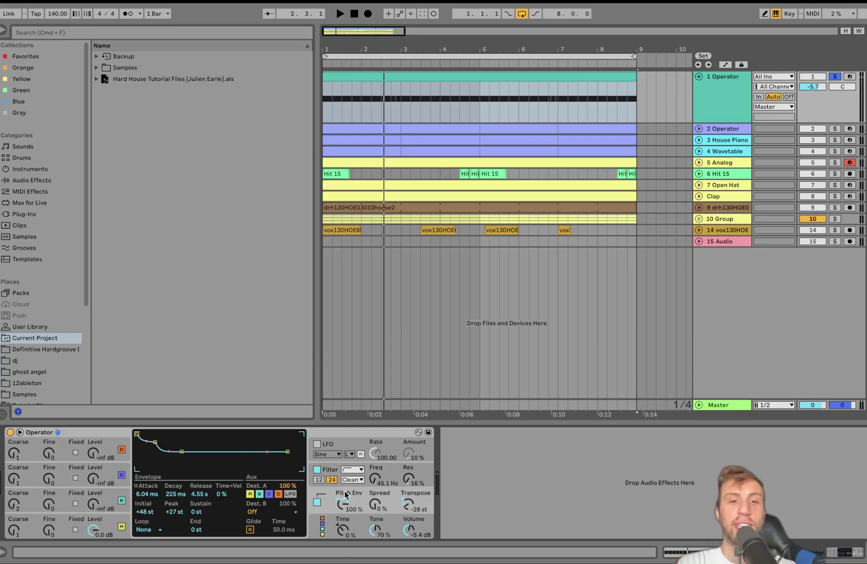
pyautogui.click(317, 502)
pyautogui.press('space')
pyautogui.click(317, 502)
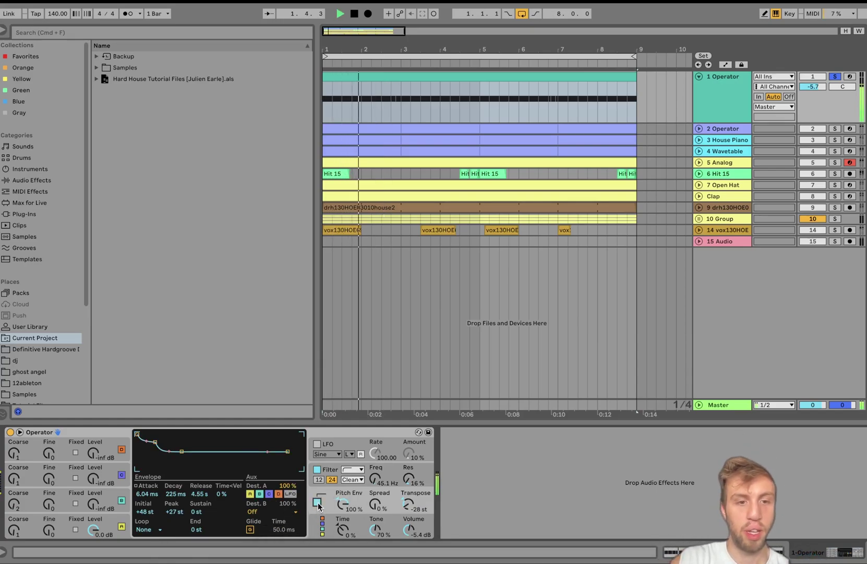
pyautogui.press('space')
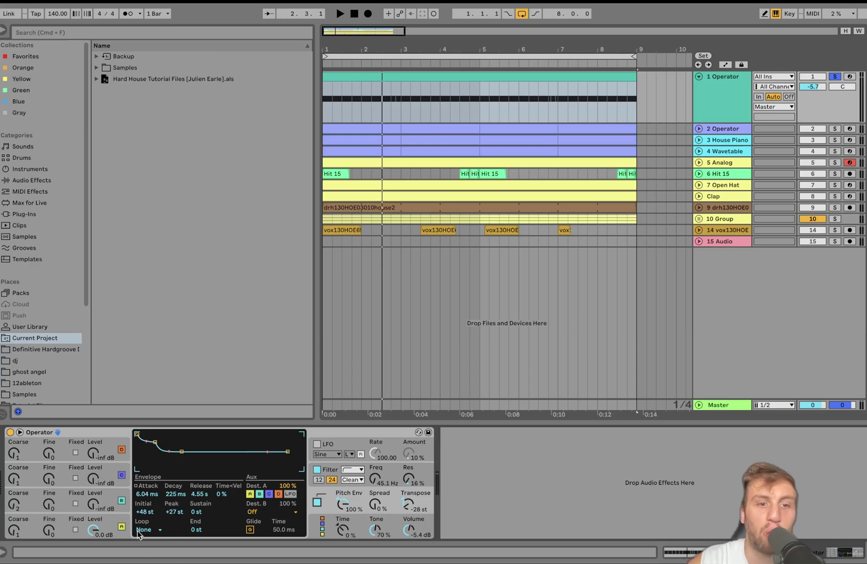
# Try a 20.9 ms attack, 376 ms decay and +21 st peak on the kick's pitch envelope during playback, and undo it.
pyautogui.press('space')
pyautogui.moveTo(176, 494); pyautogui.dragTo(176, 517)
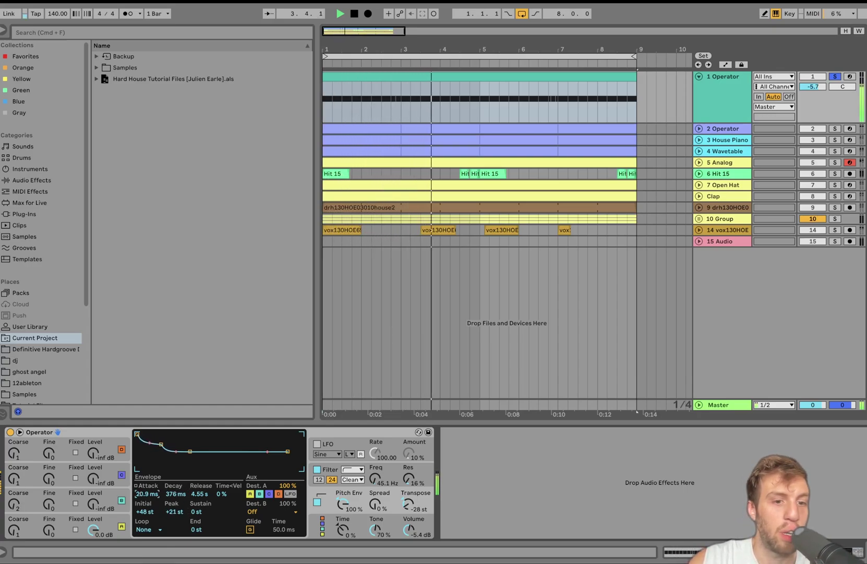
pyautogui.click(146, 495)
pyautogui.press('super+z')
pyautogui.press('super+z')
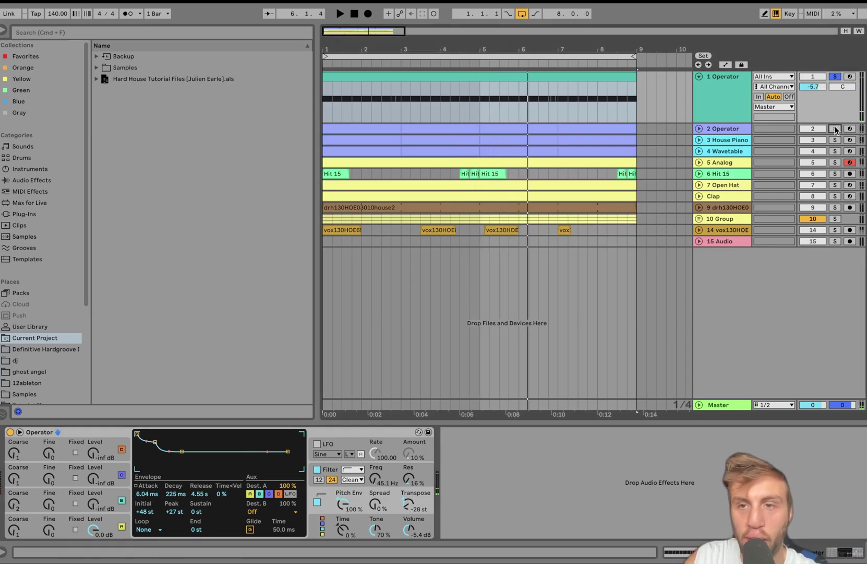
# Unfold and solo the 2 Operator bass track, play it and open its first clip in the note editor.
pyautogui.click(699, 128)
pyautogui.click(366, 127)
pyautogui.press('space')
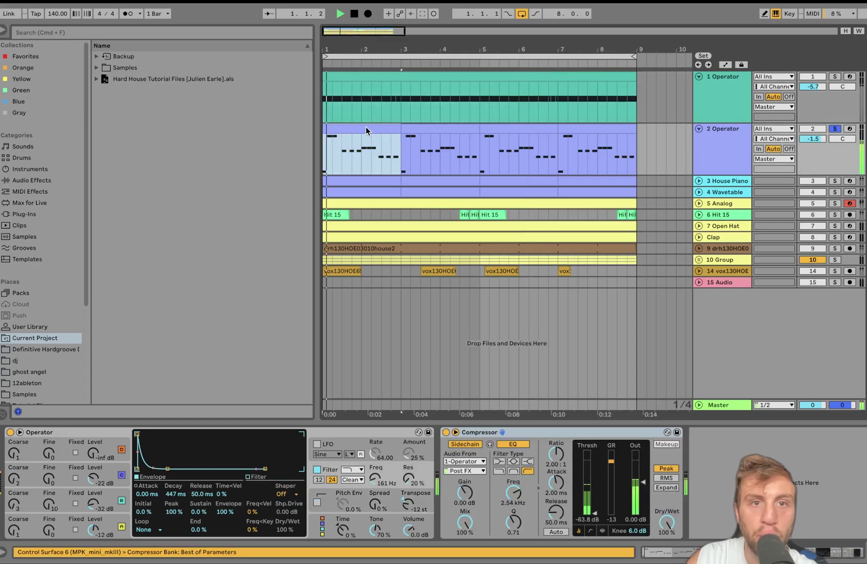
pyautogui.doubleClick(366, 127)
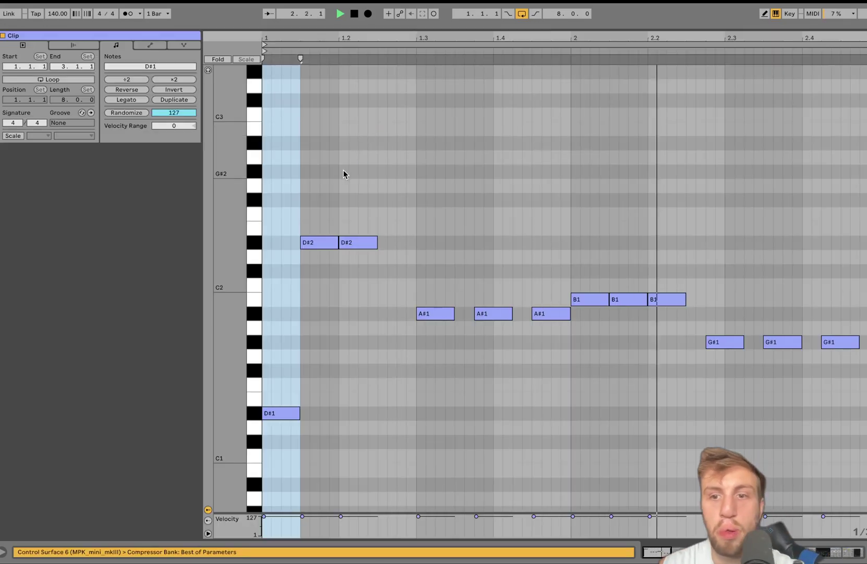
pyautogui.press('space')
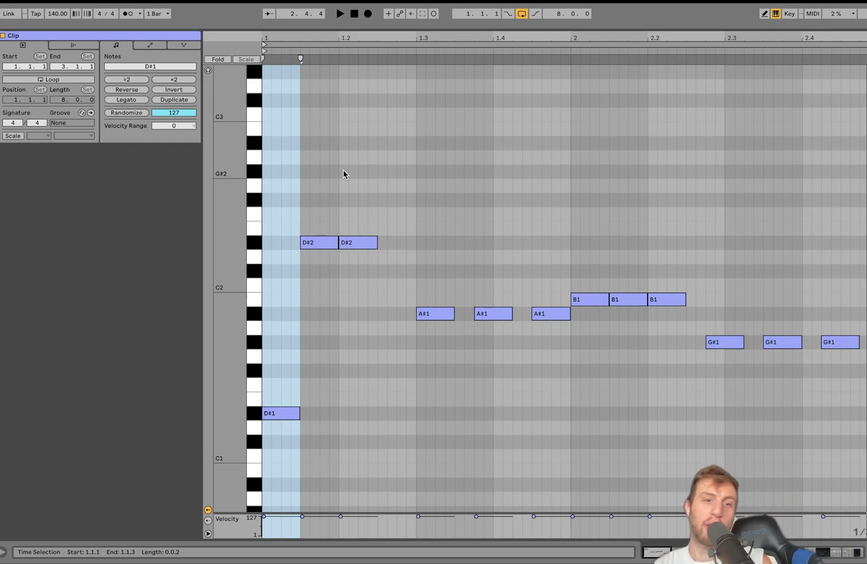
# Select the bass clip's notes from the first D#2 to the first G#1, play the pattern and return to the arrangement.
pyautogui.moveTo(324, 182); pyautogui.dragTo(732, 358)
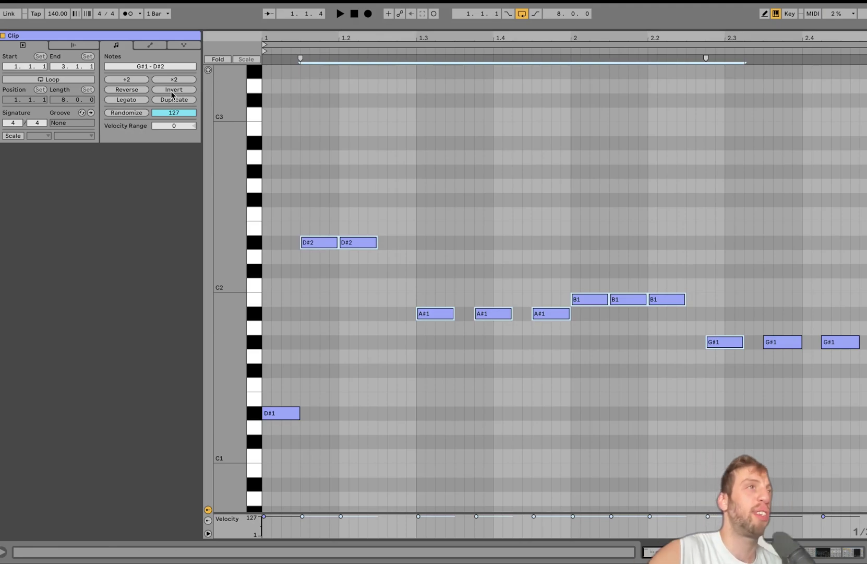
pyautogui.press('space')
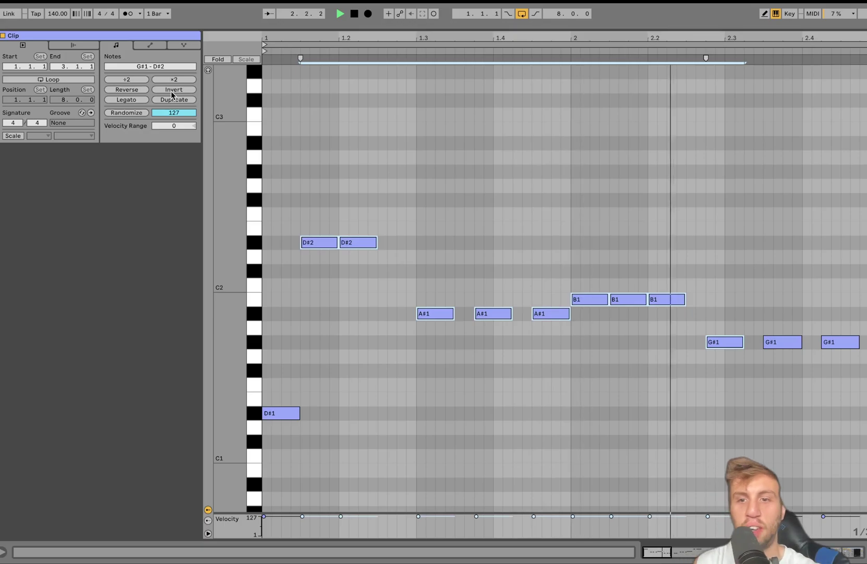
pyautogui.press('space')
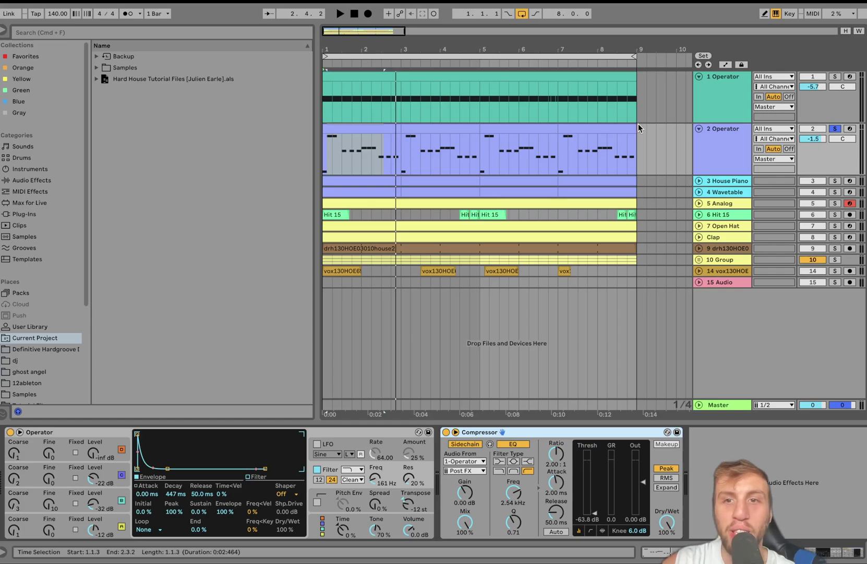
# Unfold the House Piano track, solo it together with the bass for playback and unsolo it again.
pyautogui.click(698, 181)
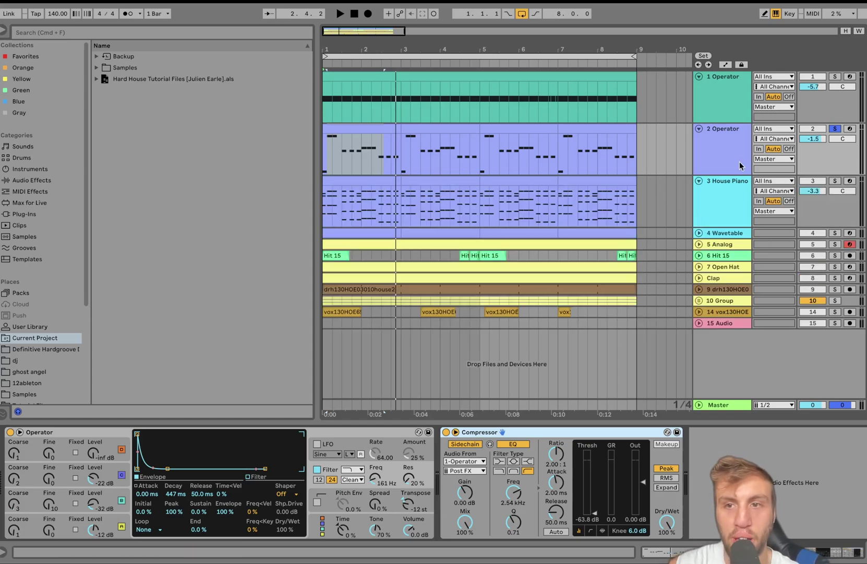
pyautogui.click(835, 180)
pyautogui.press('space')
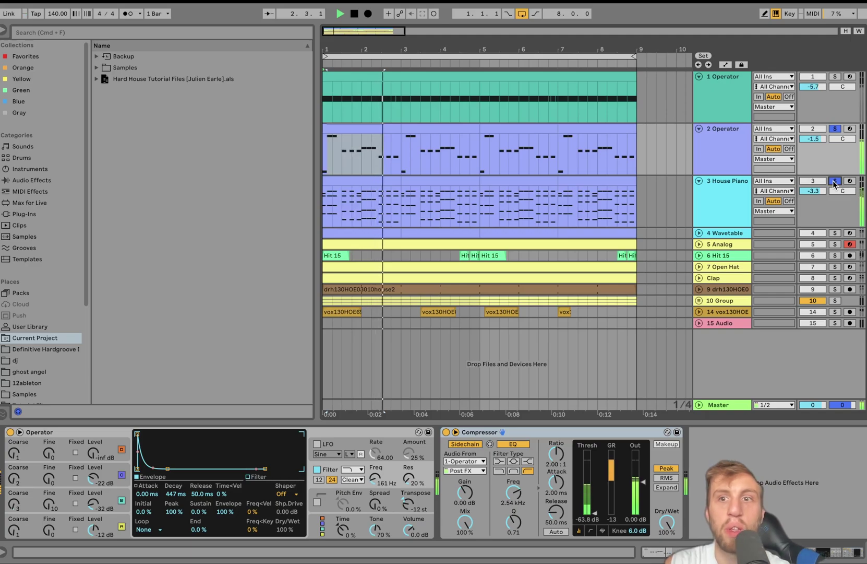
pyautogui.press('space')
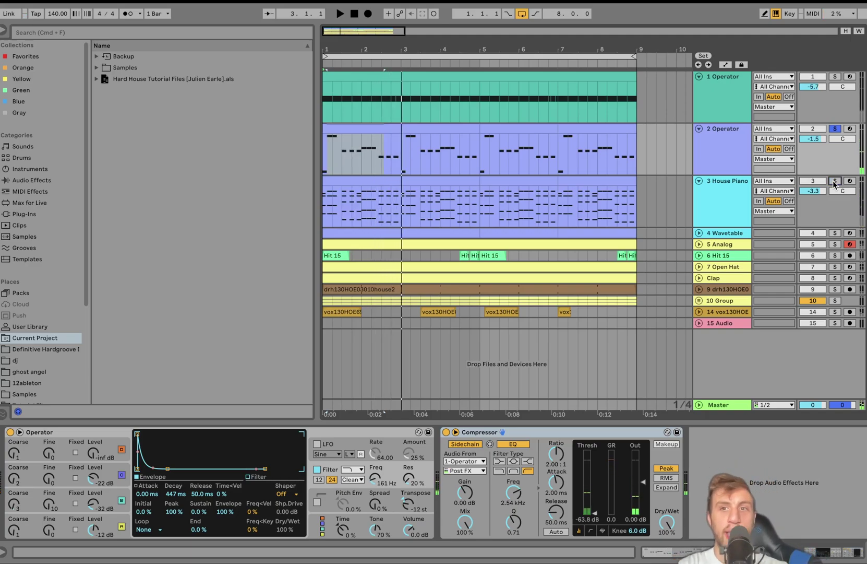
pyautogui.click(834, 181)
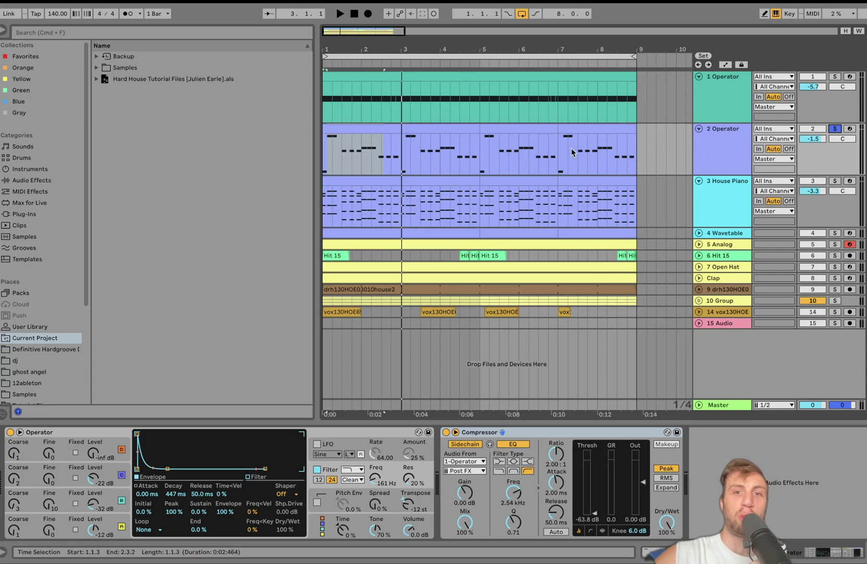
# Unsolo the 2 Operator bass track to hear the full mix, and solo and select that track again.
pyautogui.click(837, 129)
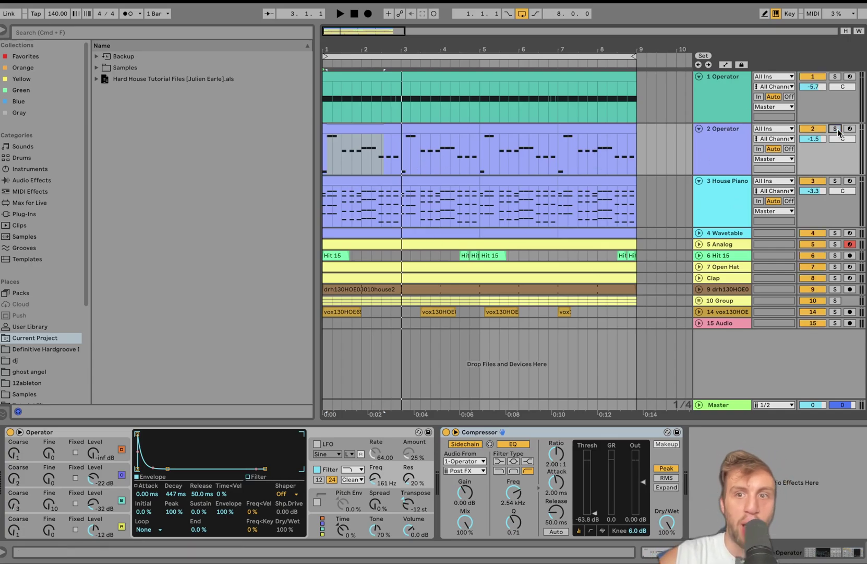
pyautogui.press('space')
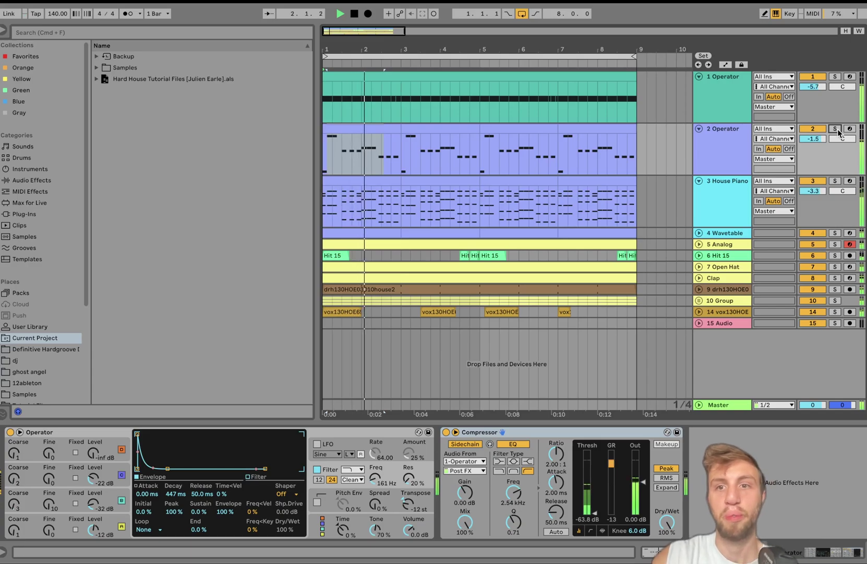
pyautogui.click(836, 128)
pyautogui.click(723, 134)
pyautogui.press('space')
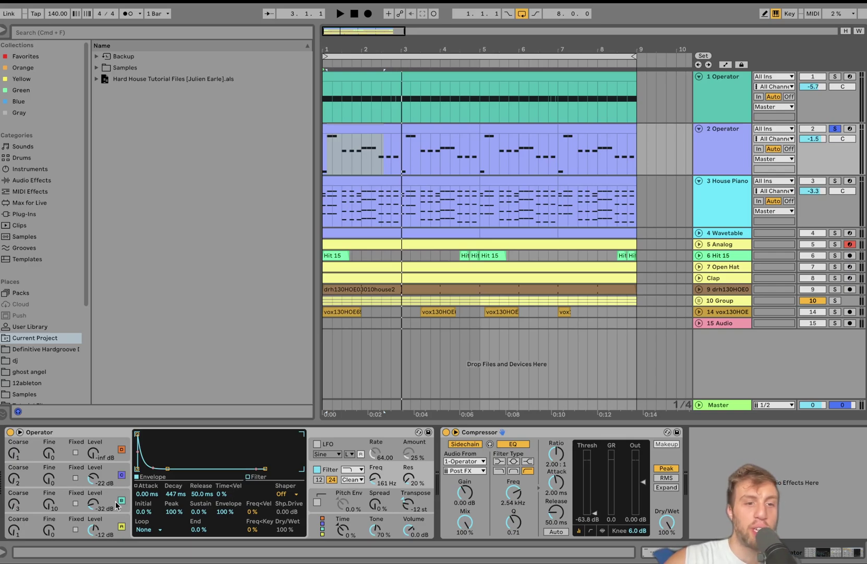
# Turn off the filter in the bass track's Operator, display oscillator A and play the bass.
pyautogui.click(317, 470)
pyautogui.click(116, 524)
pyautogui.press('space')
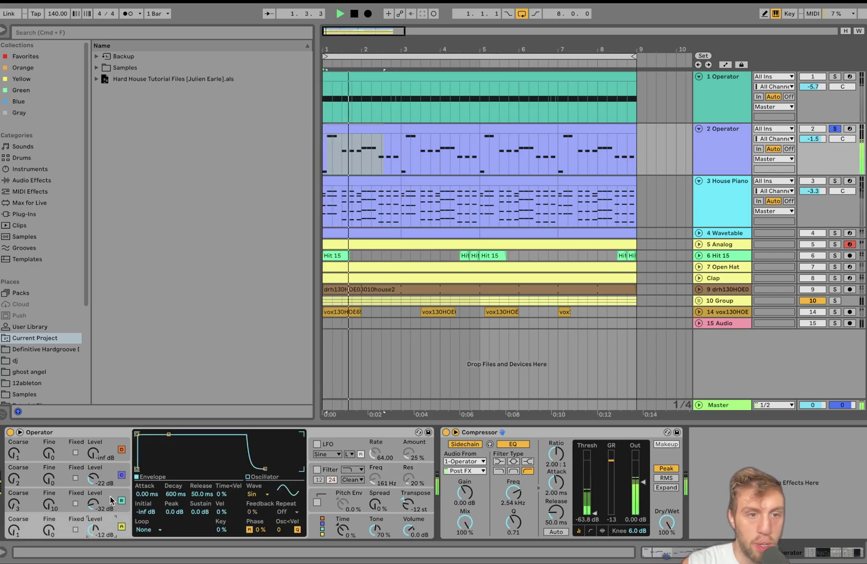
# Display oscillator B and vary its level during bass playback, returning it to -32 dB, and likewise vary oscillator C's level around -22 dB.
pyautogui.click(111, 500)
pyautogui.press('space')
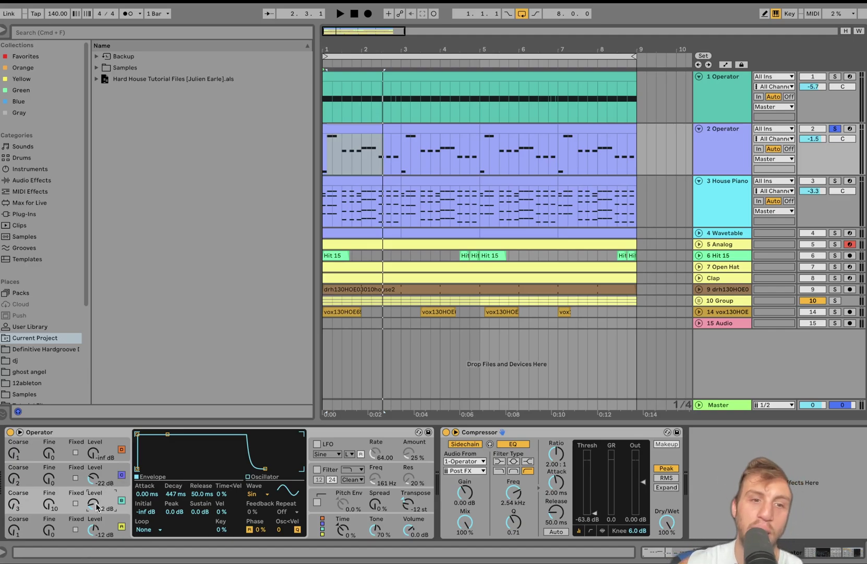
pyautogui.press('space')
pyautogui.moveTo(96, 505); pyautogui.dragTo(96, 527)
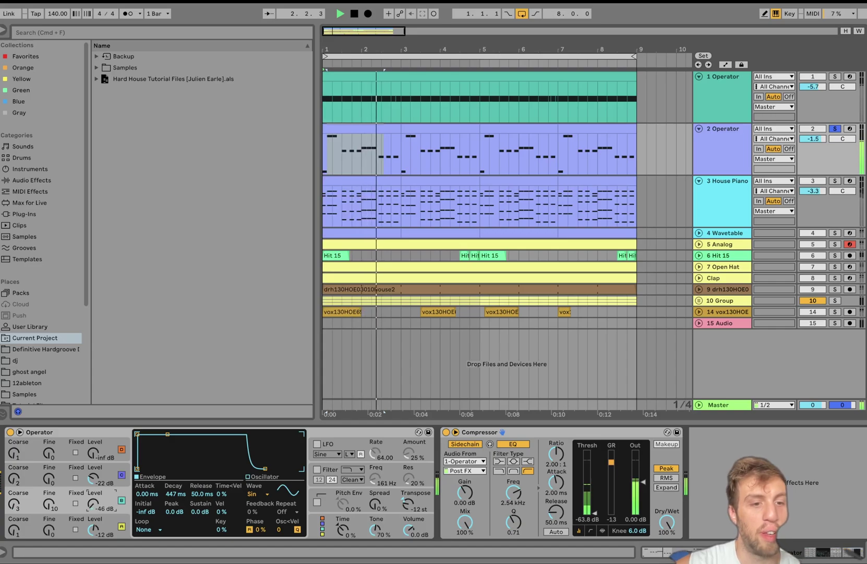
pyautogui.moveTo(94, 504)
pyautogui.mouseDown()
pyautogui.moveTo(94, 470)
pyautogui.moveTo(96, 504)
pyautogui.mouseUp()
pyautogui.press('space')
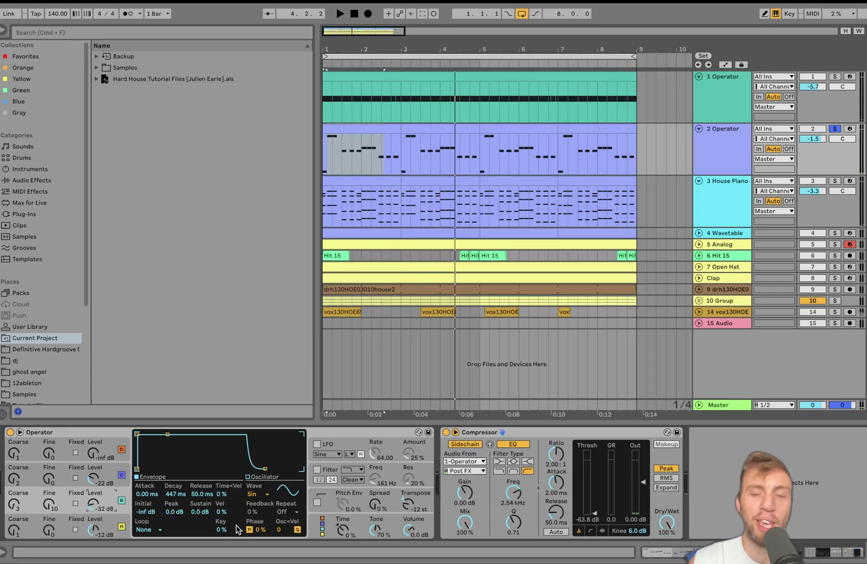
pyautogui.press('space')
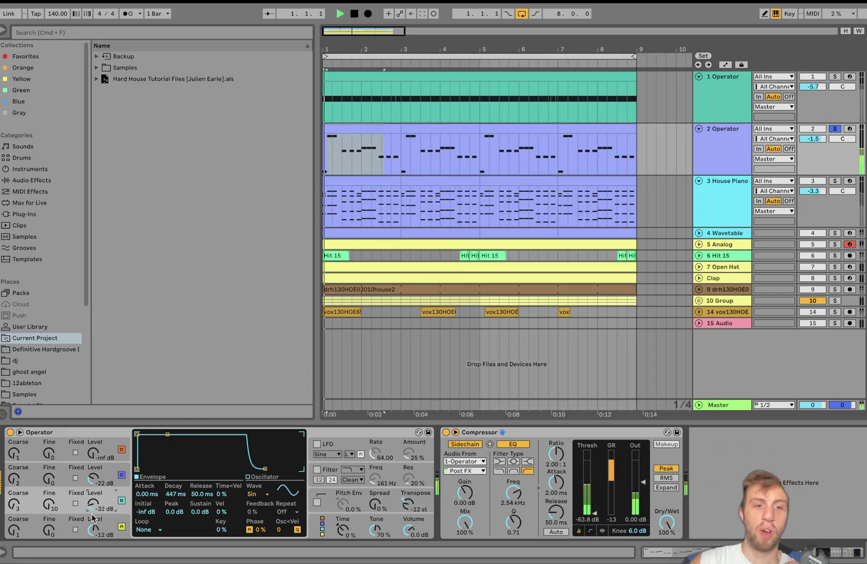
pyautogui.moveTo(94, 479)
pyautogui.mouseDown()
pyautogui.moveTo(94, 468)
pyautogui.moveTo(97, 496)
pyautogui.mouseUp()
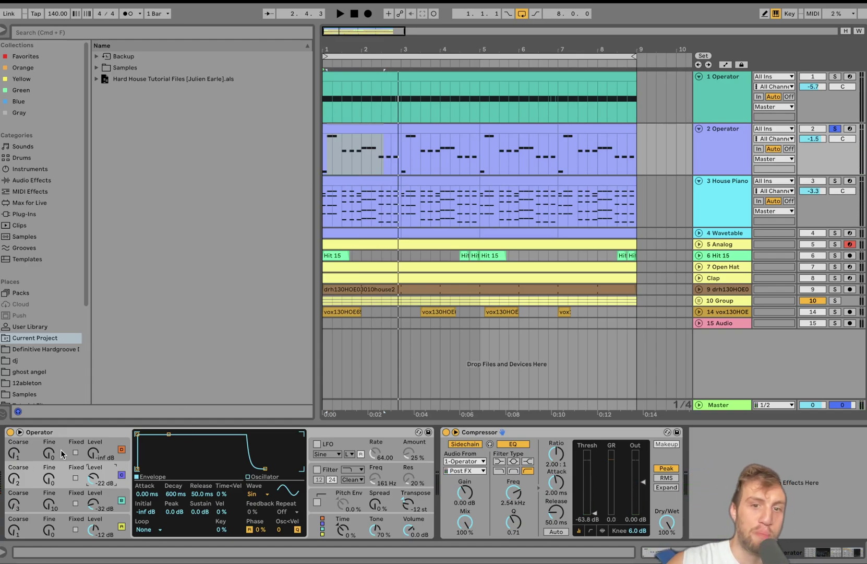
# Turn the filter of the bass track's Operator back on and play the bass.
pyautogui.click(330, 471)
pyautogui.click(317, 470)
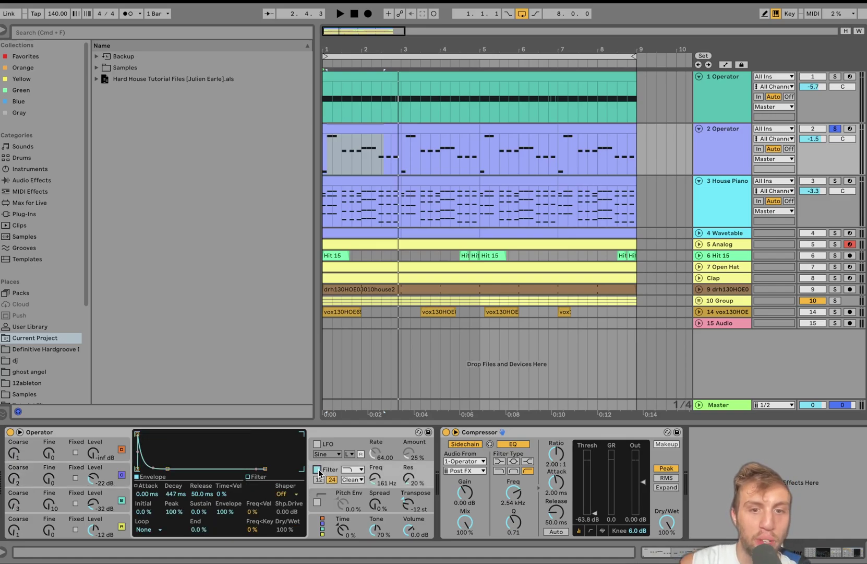
pyautogui.press('space')
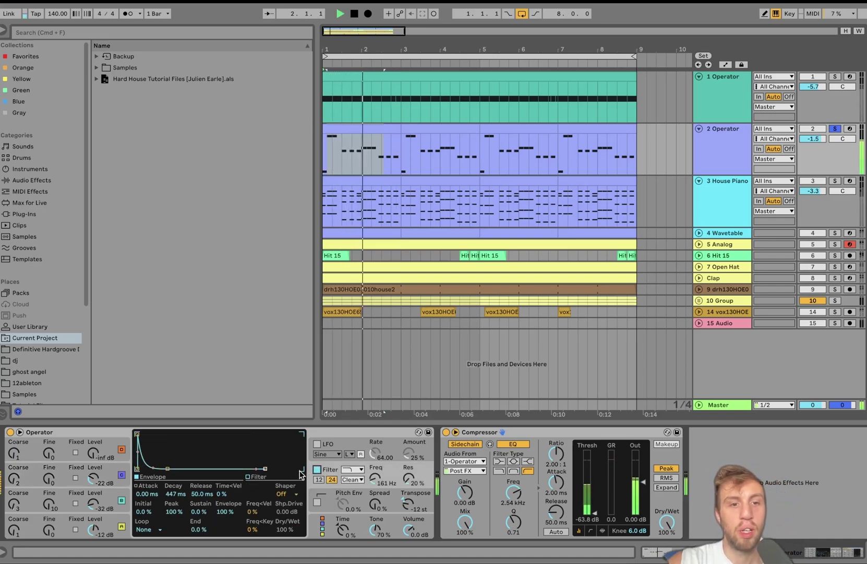
pyautogui.press('space')
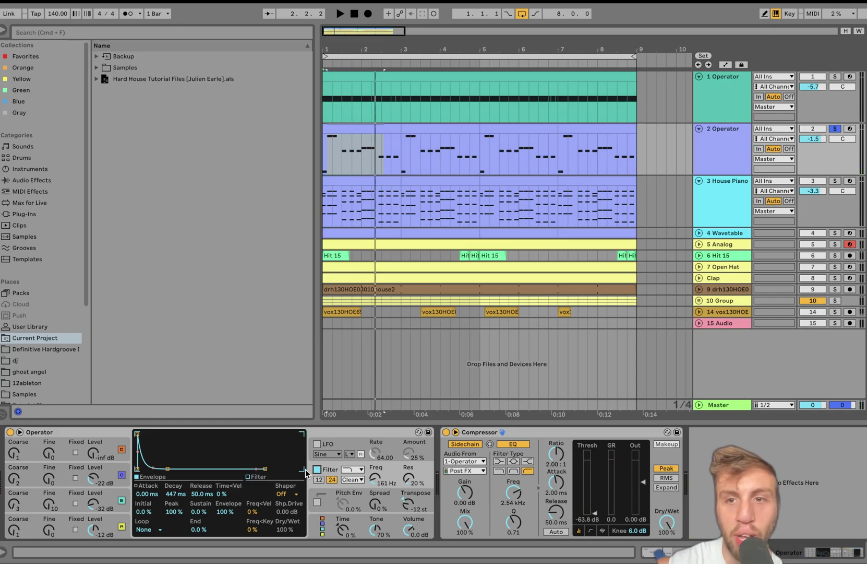
# Solo the Analog, Wavetable, House Piano, drh130HOE0 and 10 Group tracks together with the bass for playback, and return to soloing only the bass.
pyautogui.click(835, 244)
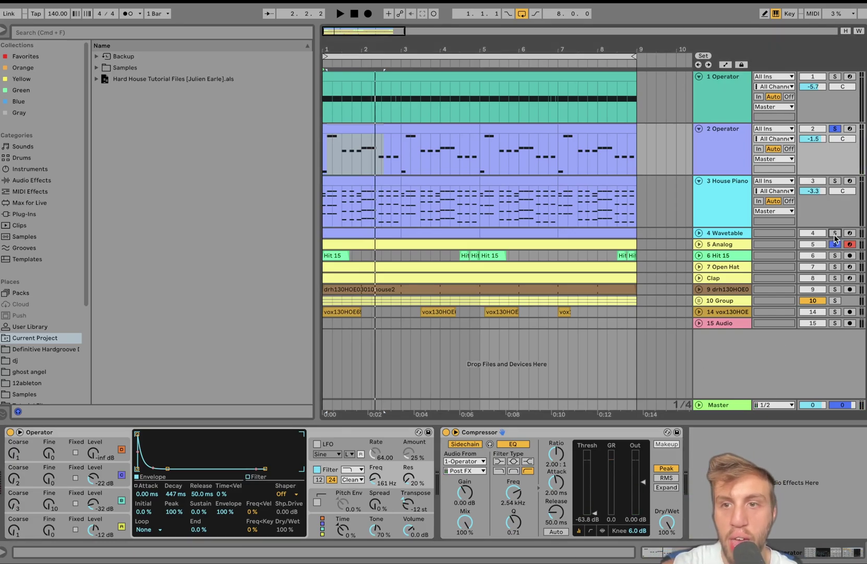
pyautogui.press('space')
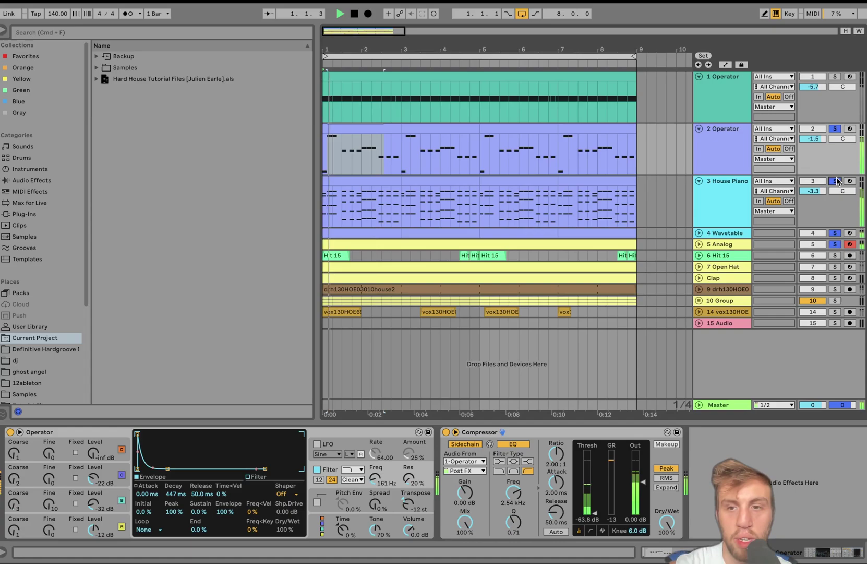
pyautogui.click(835, 301)
pyautogui.click(836, 289)
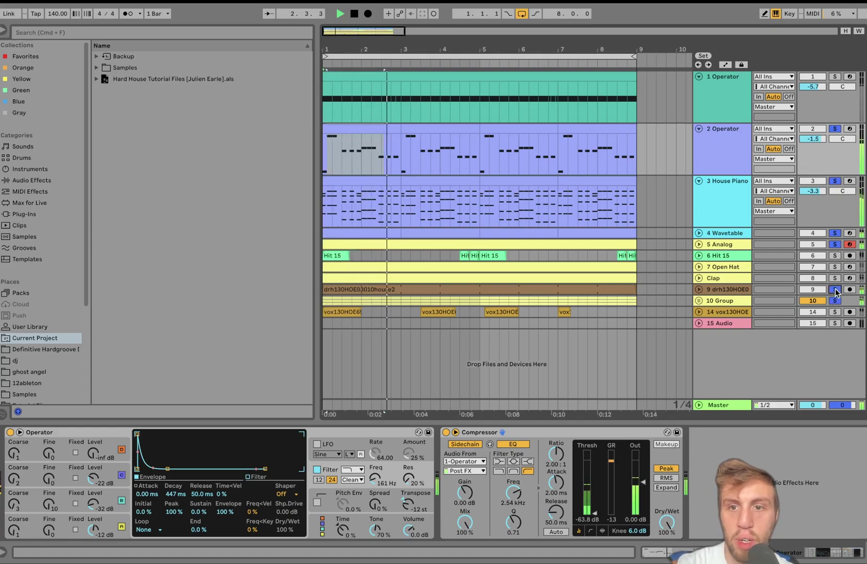
pyautogui.press('space')
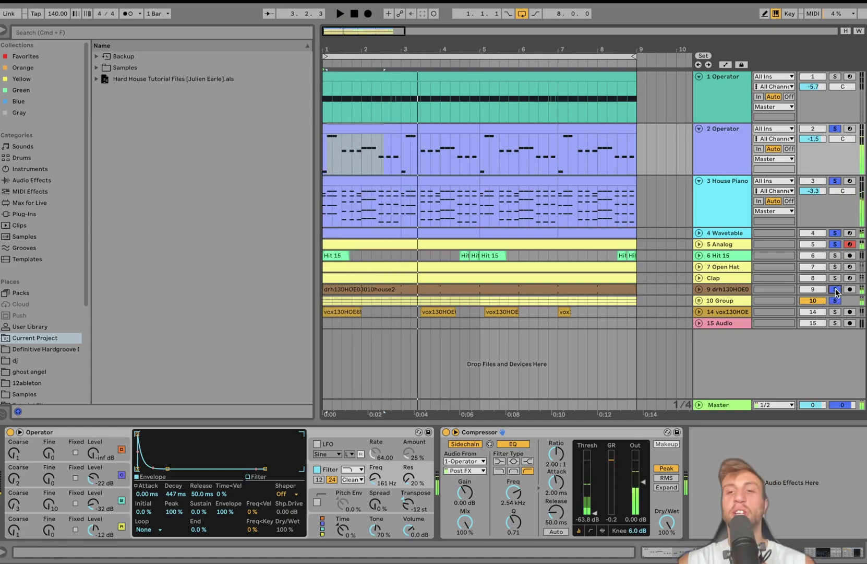
pyautogui.click(835, 129)
pyautogui.click(724, 151)
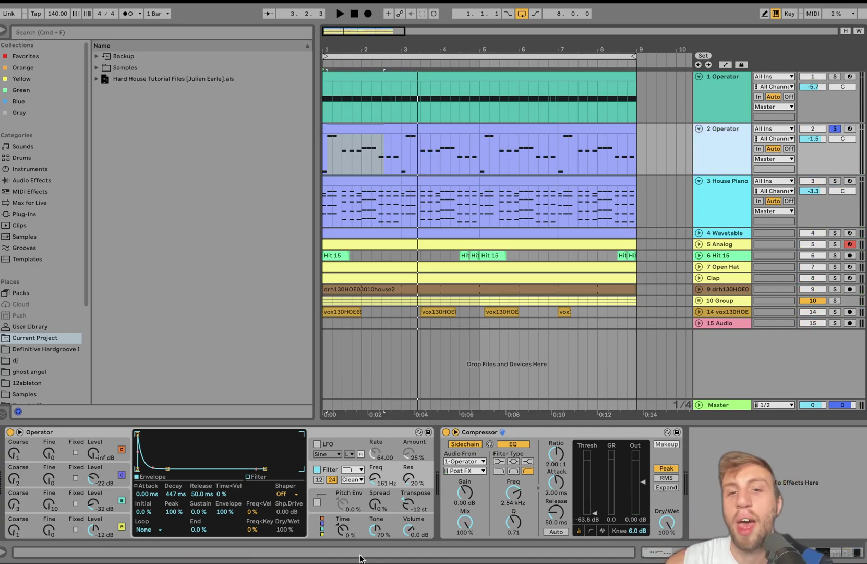
# Select the bass track's Compressor and play with its sidechain listen switched on briefly.
pyautogui.click(527, 434)
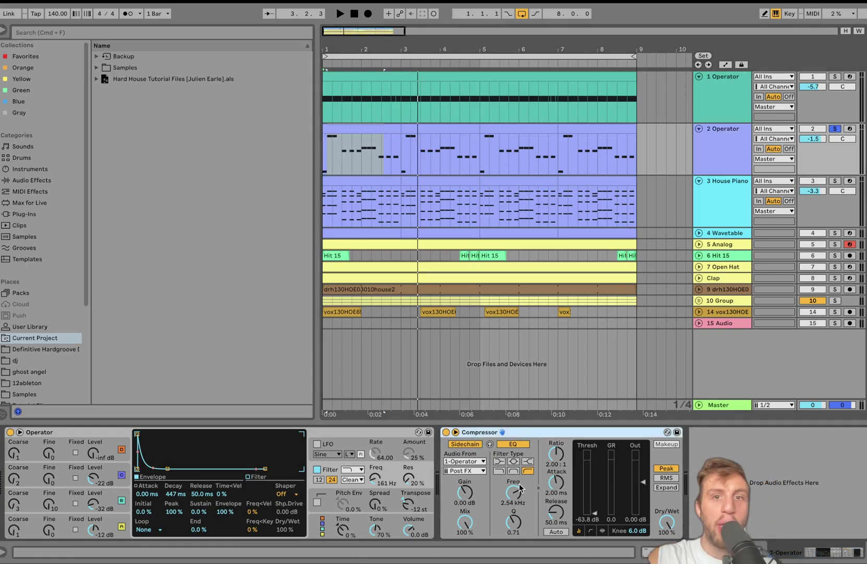
pyautogui.press('space')
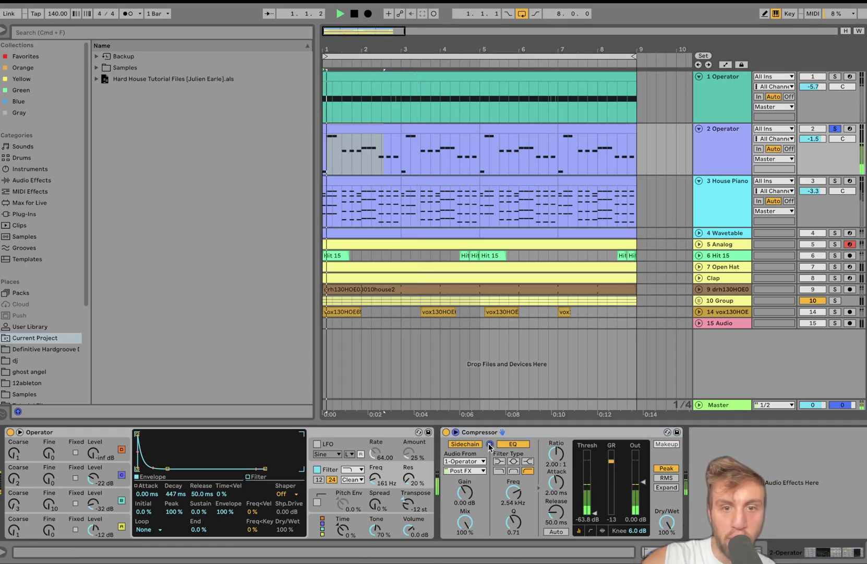
pyautogui.press('space')
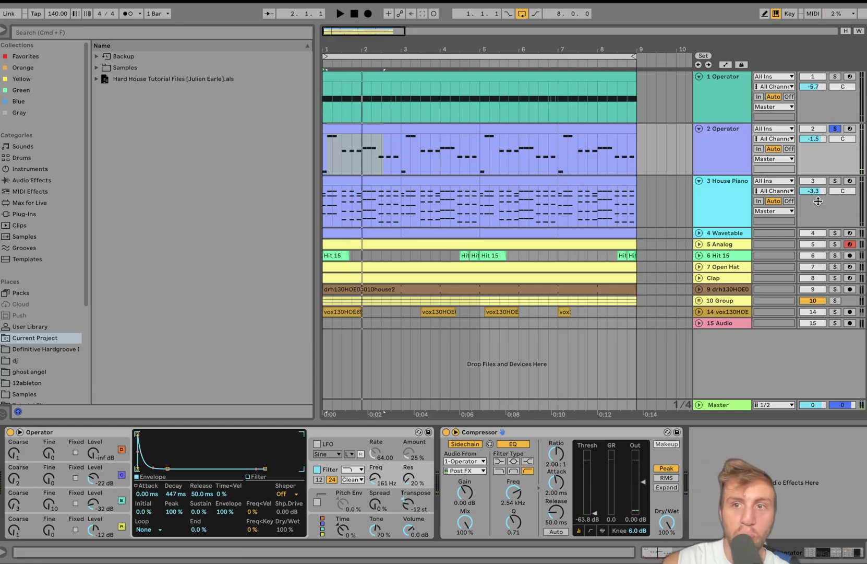
# Solo the House Piano and 4 Wavetable tracks together, start playback and unfold the Wavetable track.
pyautogui.click(835, 180)
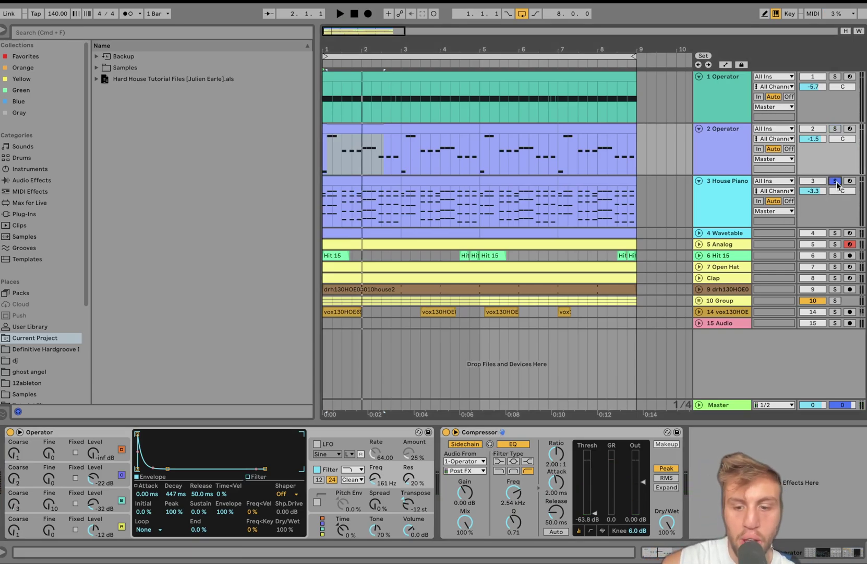
pyautogui.keyDown('super'); pyautogui.click(835, 233); pyautogui.keyUp('super')
pyautogui.press('space')
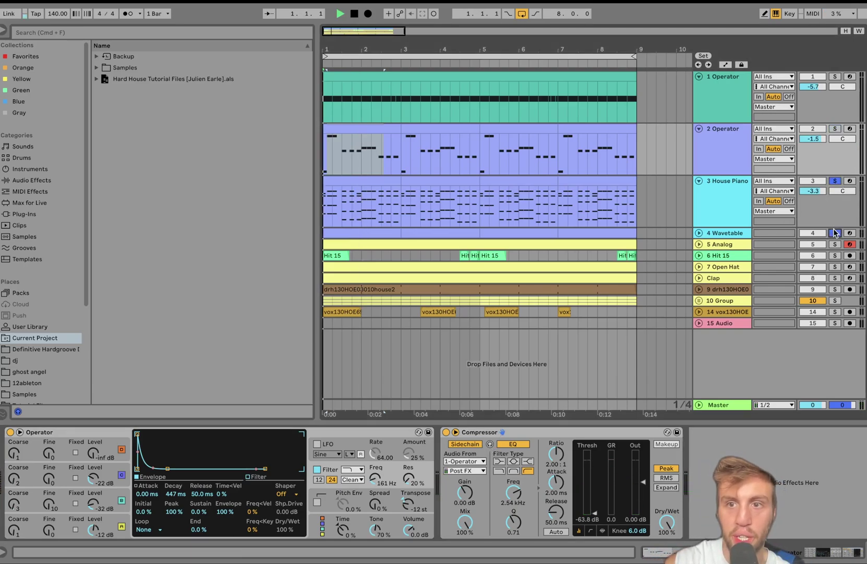
pyautogui.click(699, 232)
# Open the first House Piano clip and select its chords in turn, from the opening D#2–F#3 group to the G#1–B2 group.
pyautogui.doubleClick(386, 203)
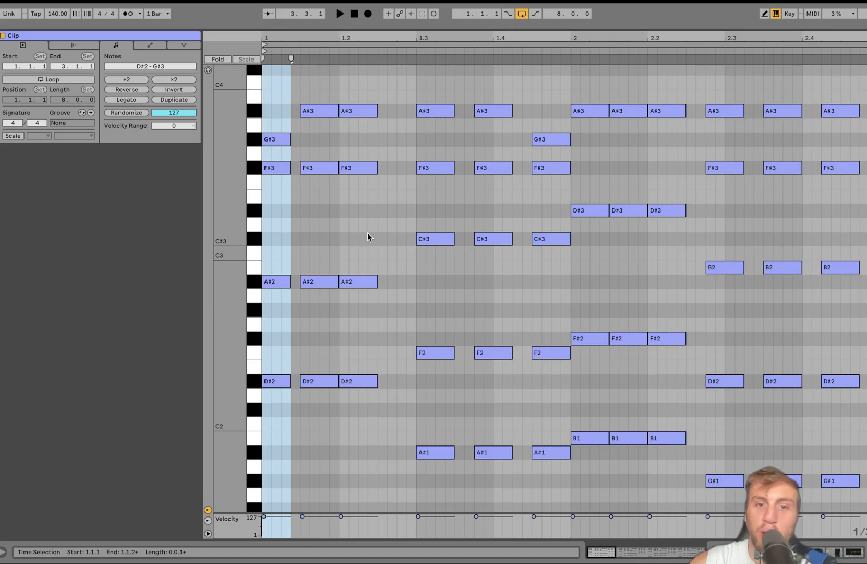
pyautogui.click(395, 168)
pyautogui.moveTo(396, 168); pyautogui.dragTo(263, 499)
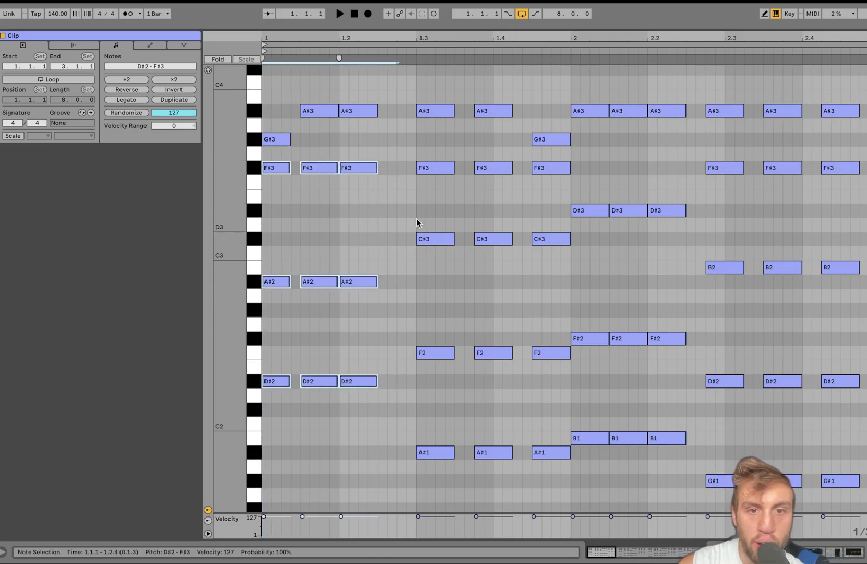
pyautogui.moveTo(416, 206); pyautogui.dragTo(682, 201)
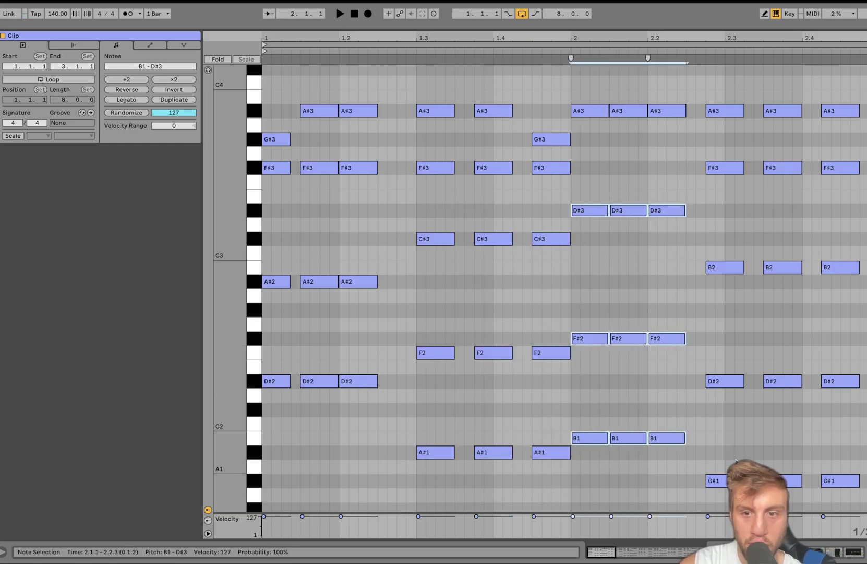
pyautogui.moveTo(724, 498); pyautogui.dragTo(864, 252)
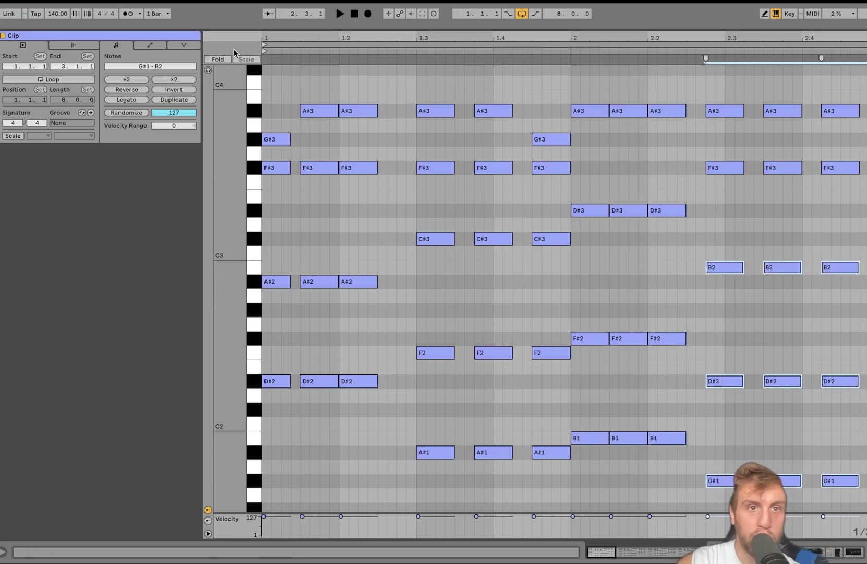
# Turn on note preview, audition the first two chords and select the upper G#3 and A#3 notes up to bar 2.2.
pyautogui.click(207, 70)
pyautogui.moveTo(399, 156); pyautogui.dragTo(361, 488)
pyautogui.moveTo(430, 227); pyautogui.dragTo(429, 562)
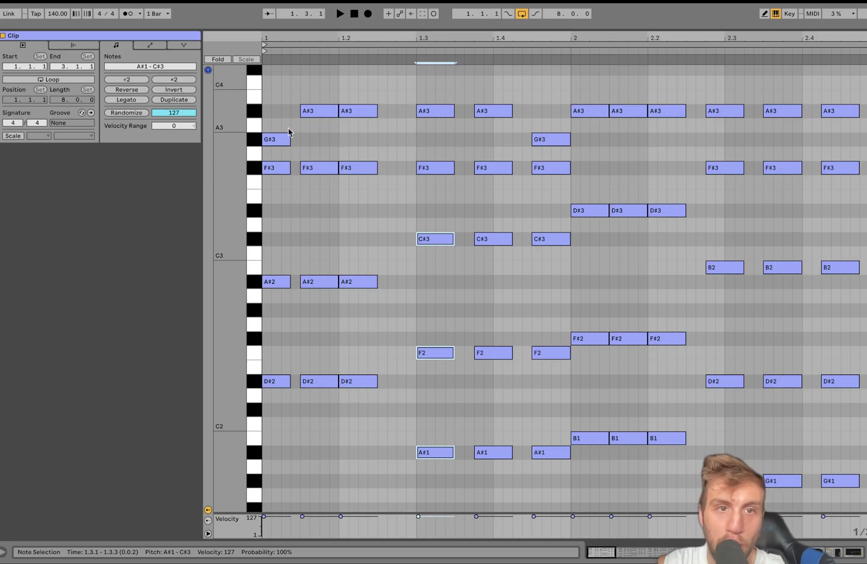
pyautogui.moveTo(275, 150); pyautogui.dragTo(616, 91)
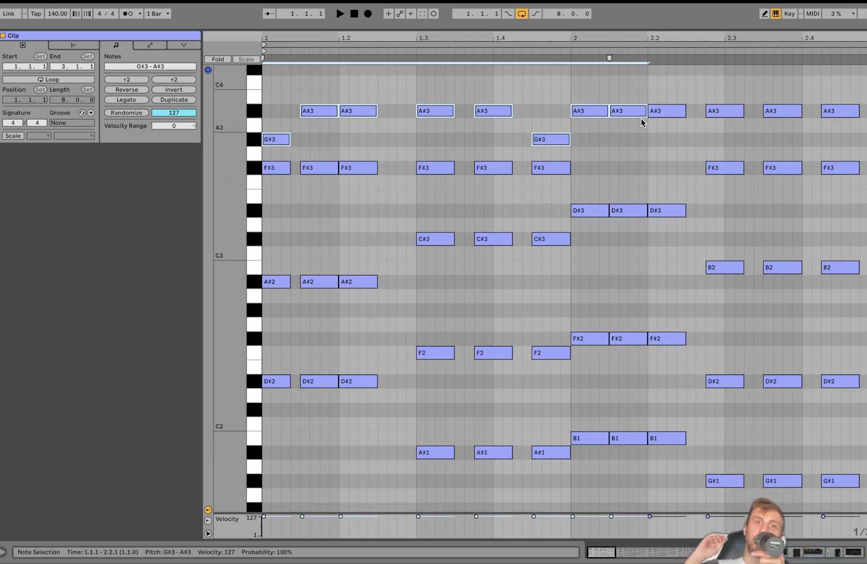
# Play the chord pattern, select the F#3 notes from 1.3 to 2.4 and return to the track's devices in the arrangement.
pyautogui.press('space')
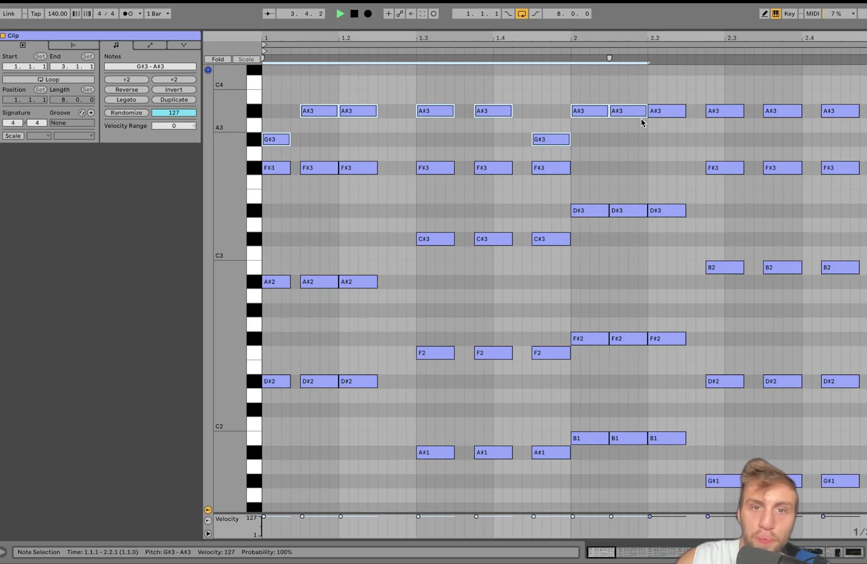
pyautogui.moveTo(430, 184); pyautogui.dragTo(864, 155)
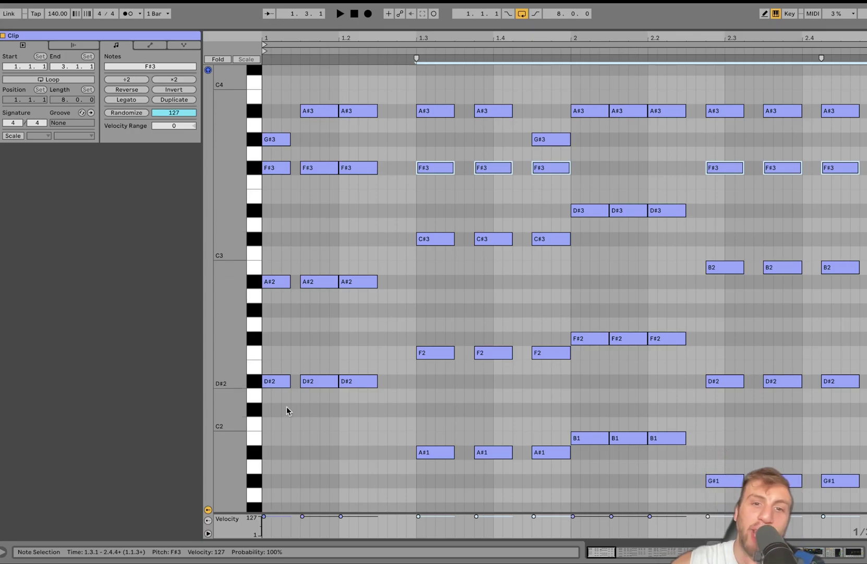
pyautogui.click(820, 552)
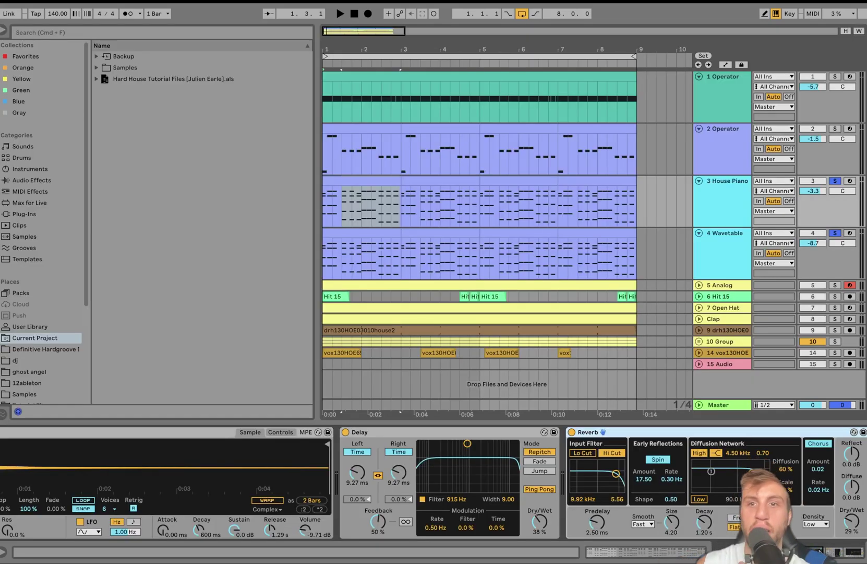
# Select the first House Piano clip, solo only that track and play it while examining its device chain through EQ Eight.
pyautogui.click(361, 197)
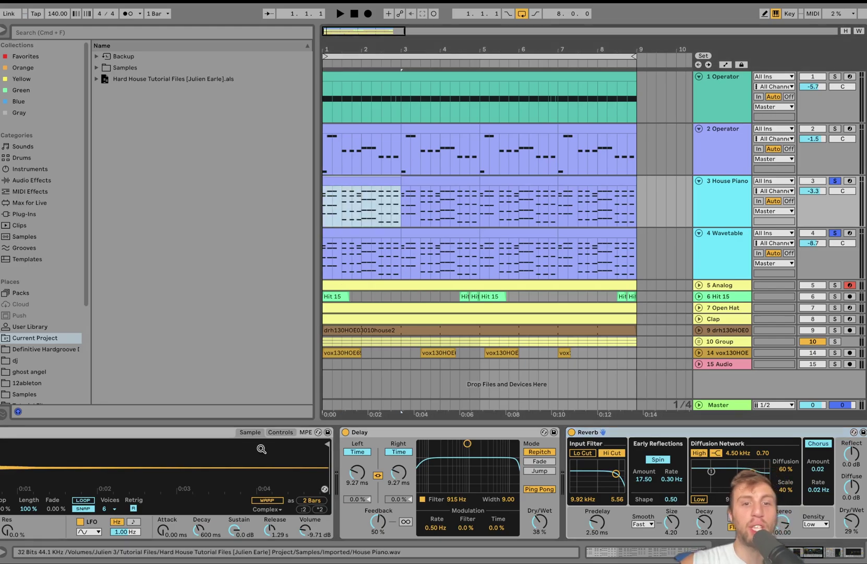
pyautogui.click(232, 503)
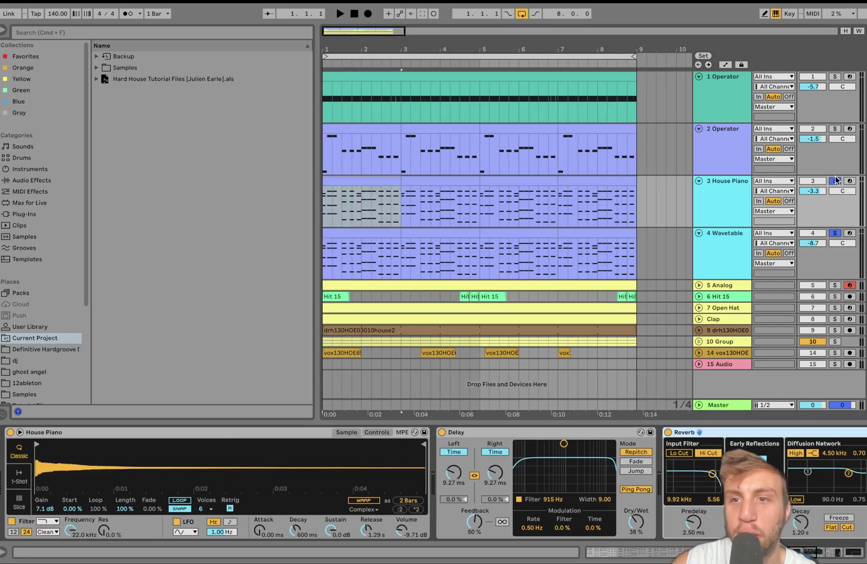
pyautogui.press('space')
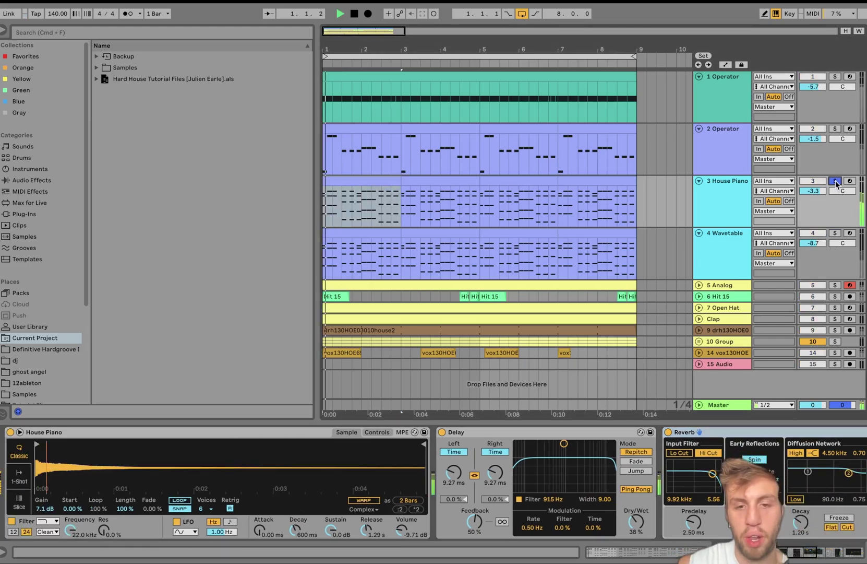
pyautogui.hscroll(10, 483, 441)
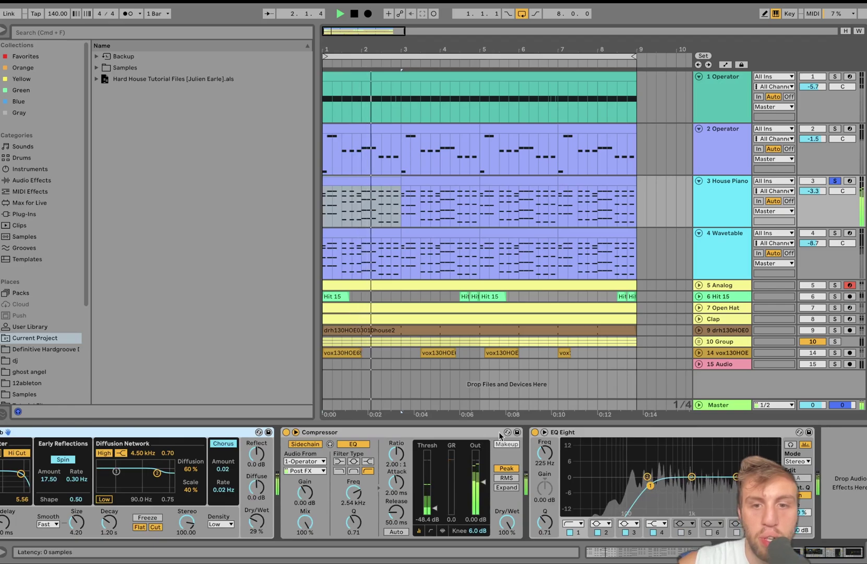
pyautogui.hscroll(-10, 582, 433)
pyautogui.press('space')
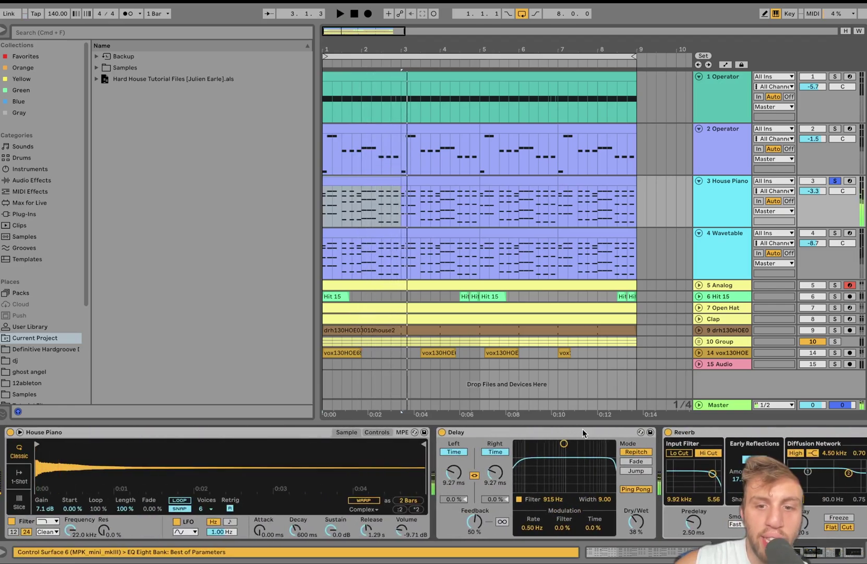
# Turn off the House Piano track's effects from Delay through EQ Eight and play the dry piano.
pyautogui.keyDown('shift'); pyautogui.click(582, 431); pyautogui.keyUp('shift')
pyautogui.click(441, 432)
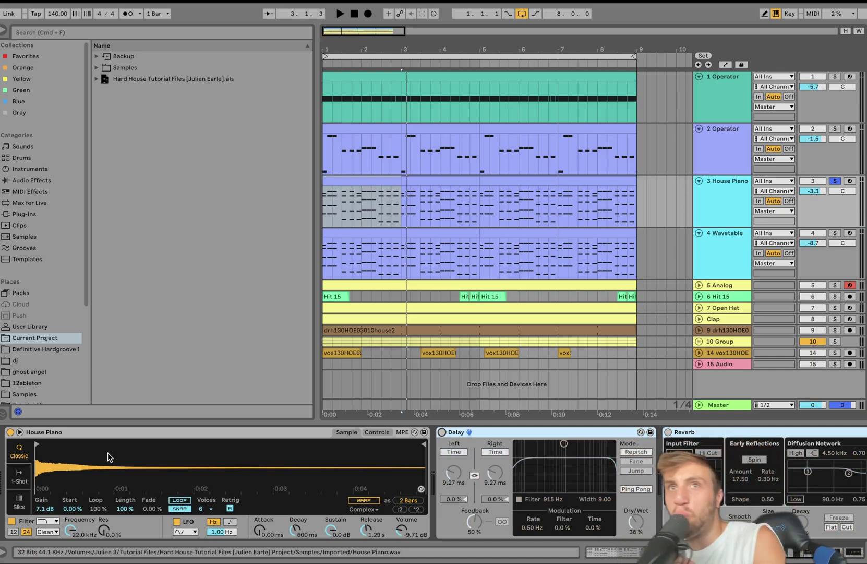
pyautogui.press('space')
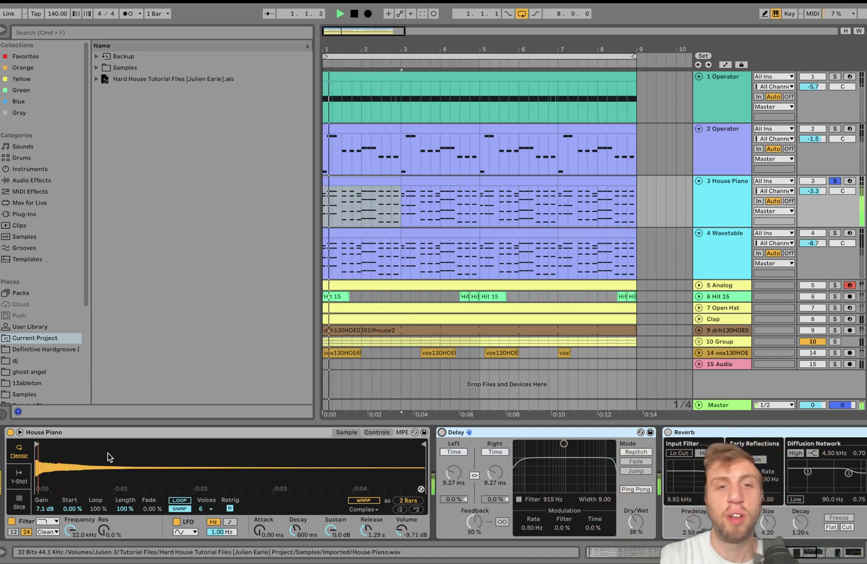
pyautogui.press('space')
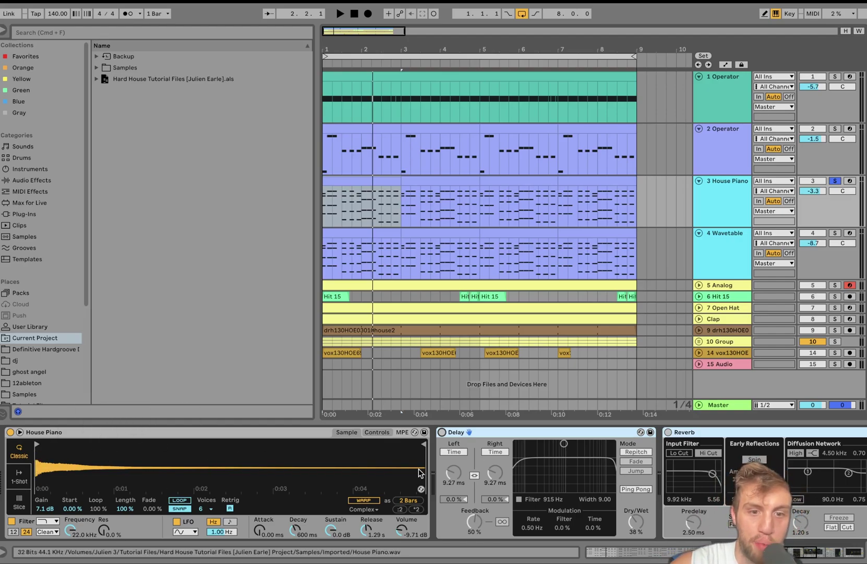
# Show the House Piano sampler's controls, try a 50 ms release, undo it and play the piano with the restored setting.
pyautogui.click(377, 432)
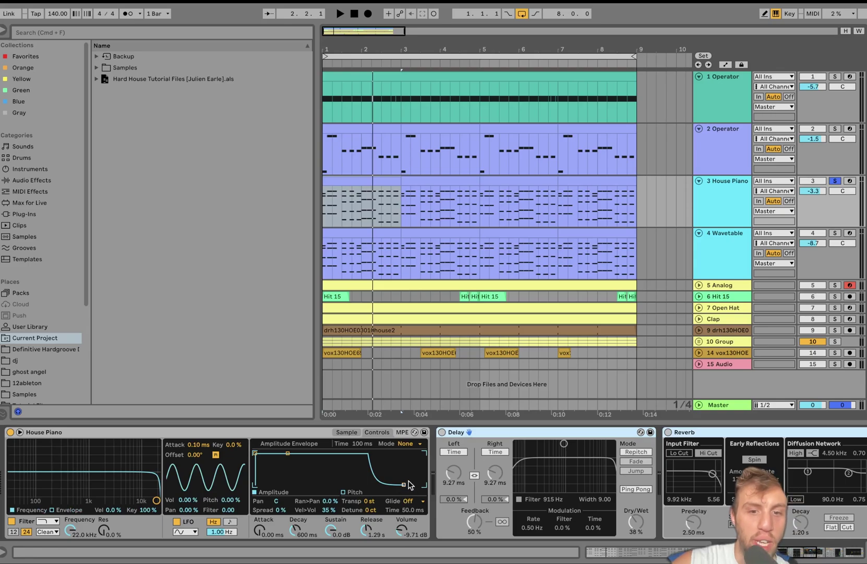
pyautogui.moveTo(367, 530); pyautogui.dragTo(367, 538)
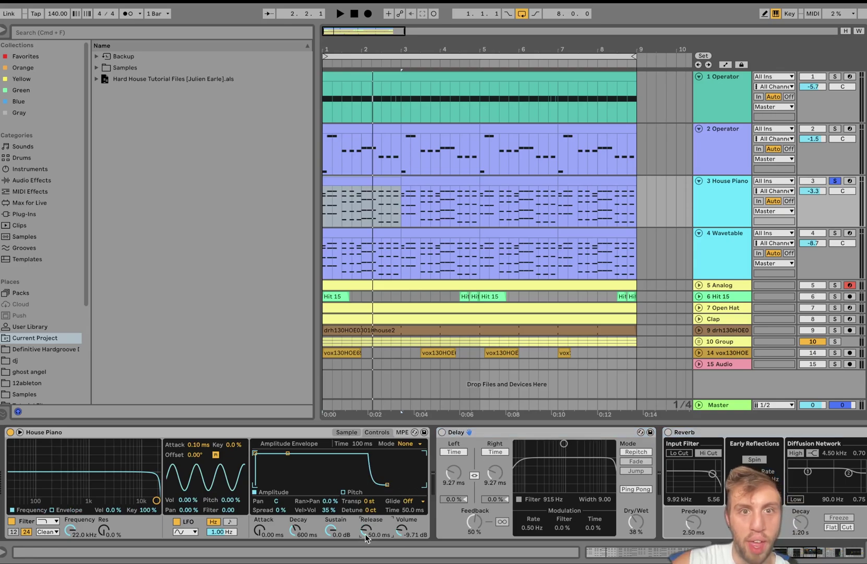
pyautogui.press('space')
pyautogui.press('space')
pyautogui.press('super+z')
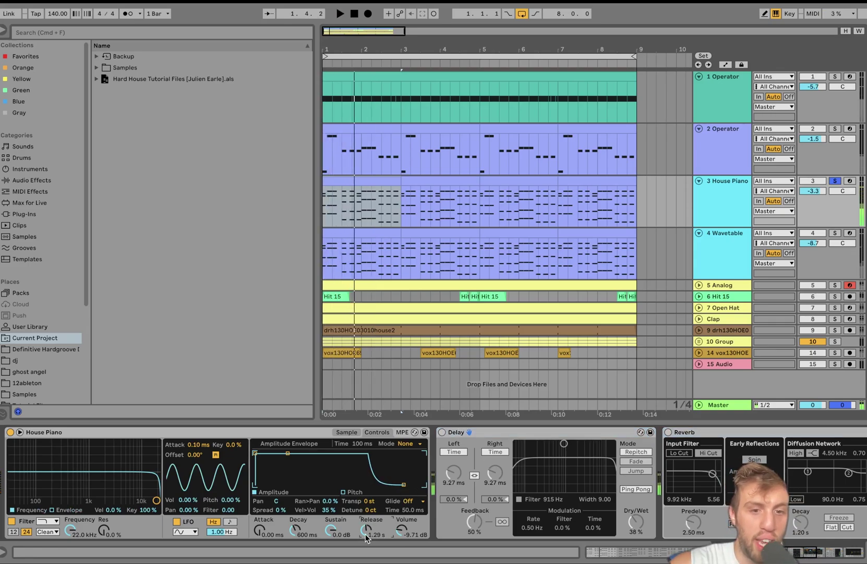
pyautogui.press('space')
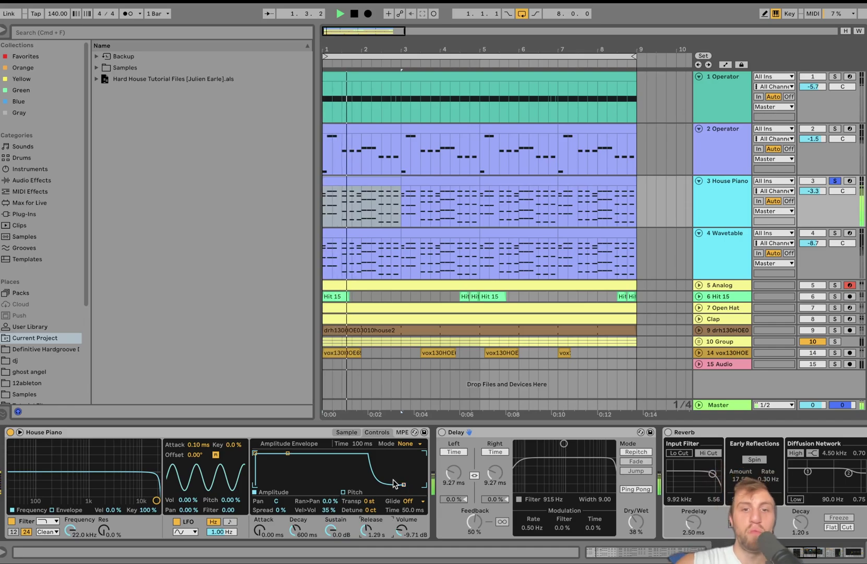
pyautogui.press('space')
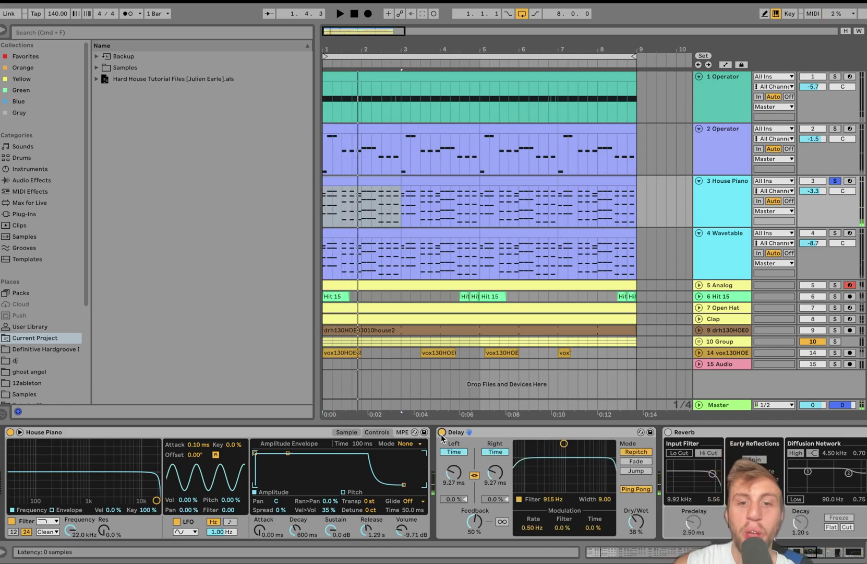
# Compare the piano without and with the House Piano's Delay during playback, and leave the Delay switched on.
pyautogui.click(442, 432)
pyautogui.click(442, 432)
pyautogui.press('space')
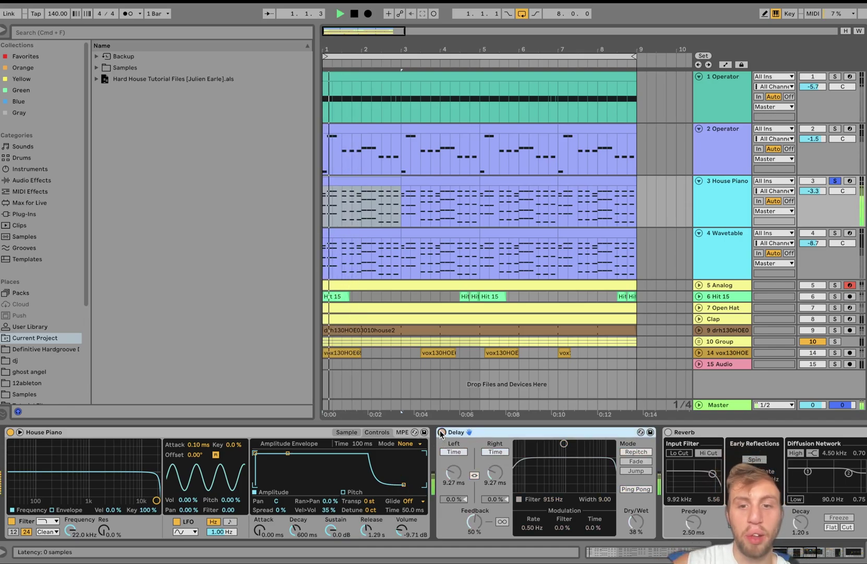
pyautogui.click(442, 432)
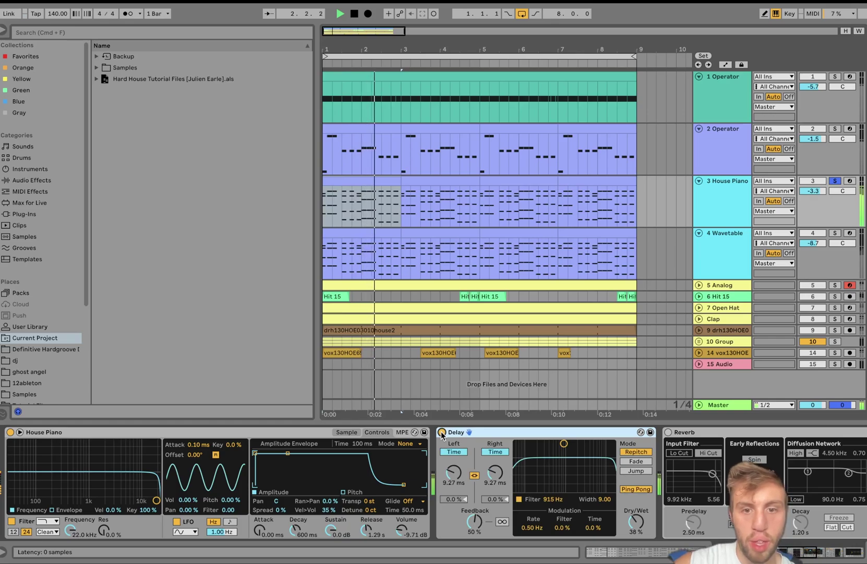
pyautogui.hscroll(10, 442, 435)
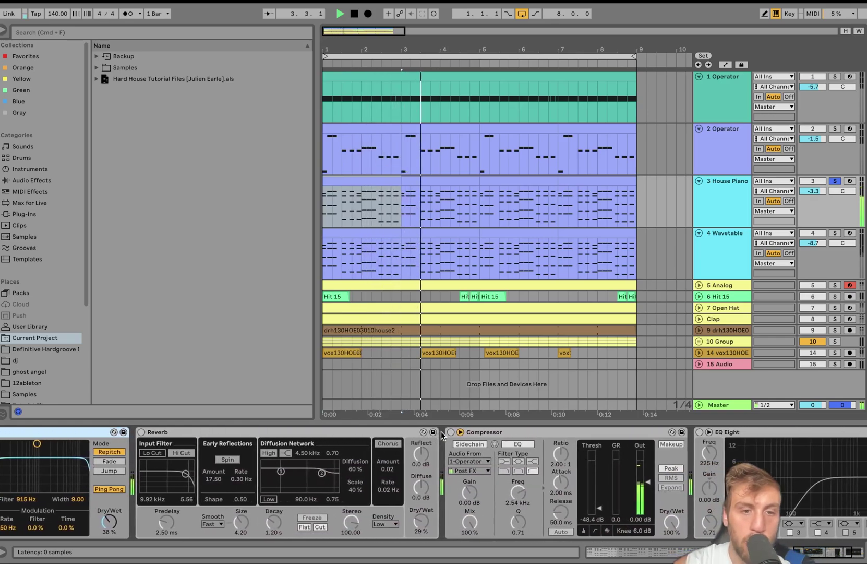
pyautogui.hscroll(-5, 442, 435)
pyautogui.hscroll(-1, 441, 431)
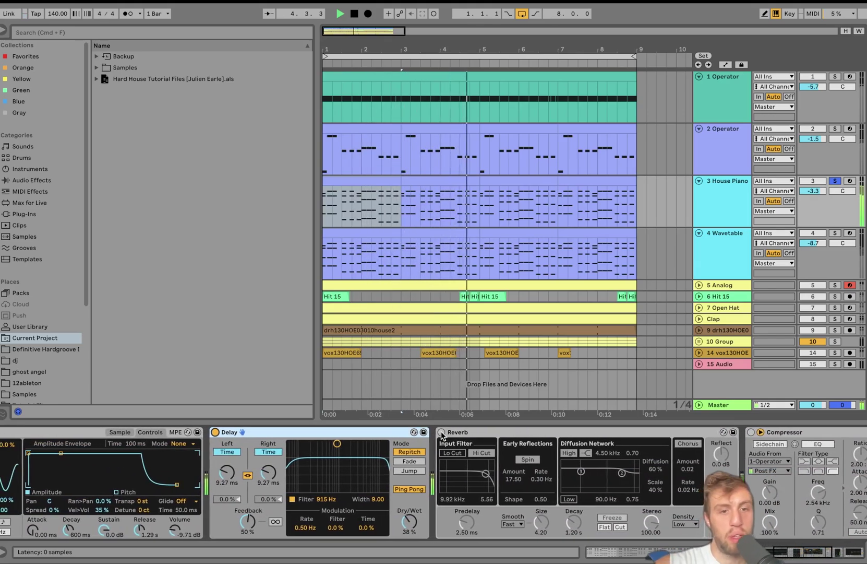
pyautogui.press('space')
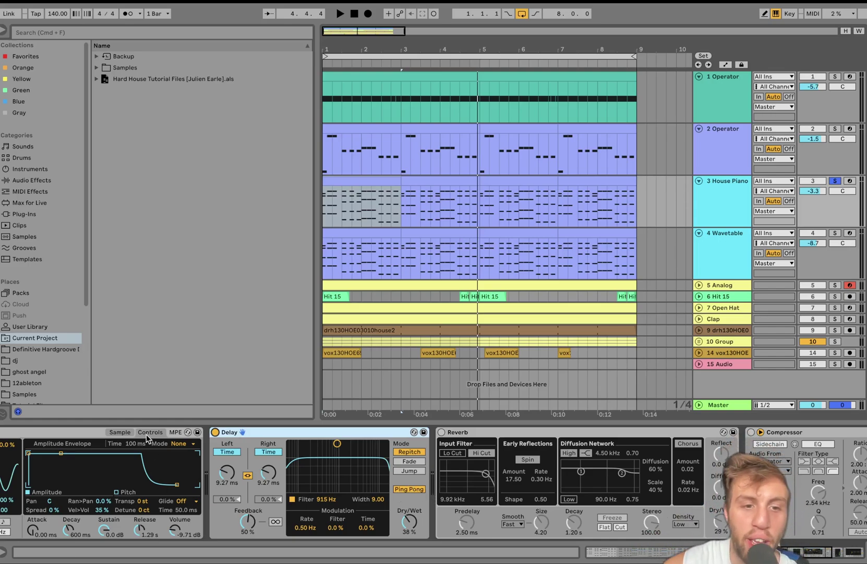
pyautogui.click(214, 432)
pyautogui.press('space')
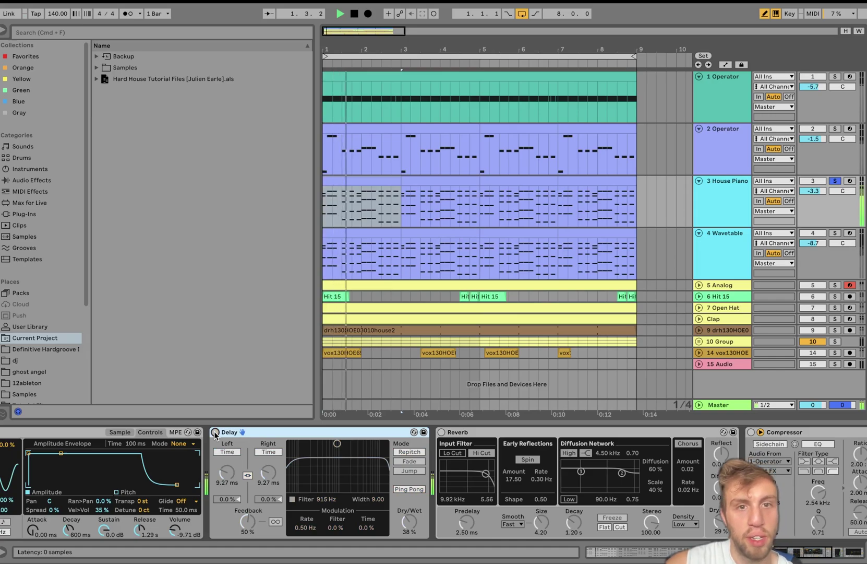
pyautogui.click(215, 433)
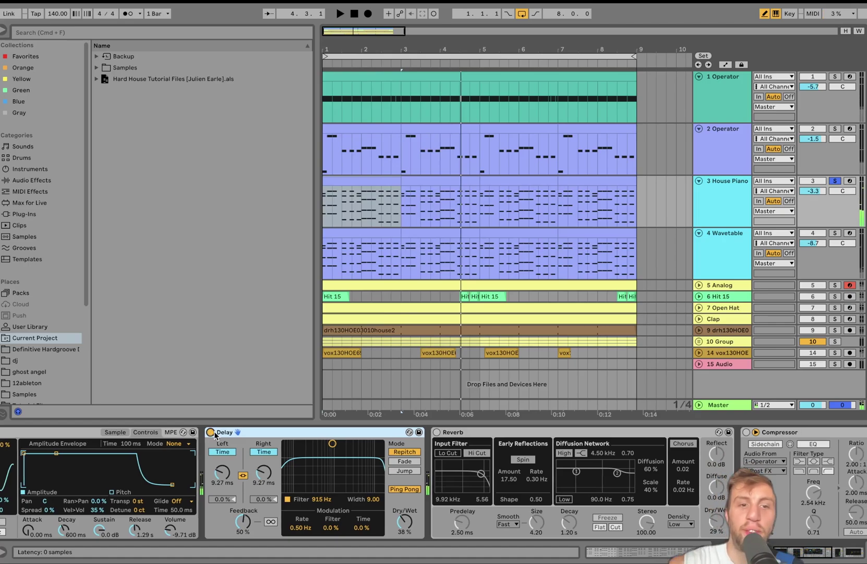
# Turn on the House Piano's Reverb and play the piano through it.
pyautogui.hscroll(5, 230, 427)
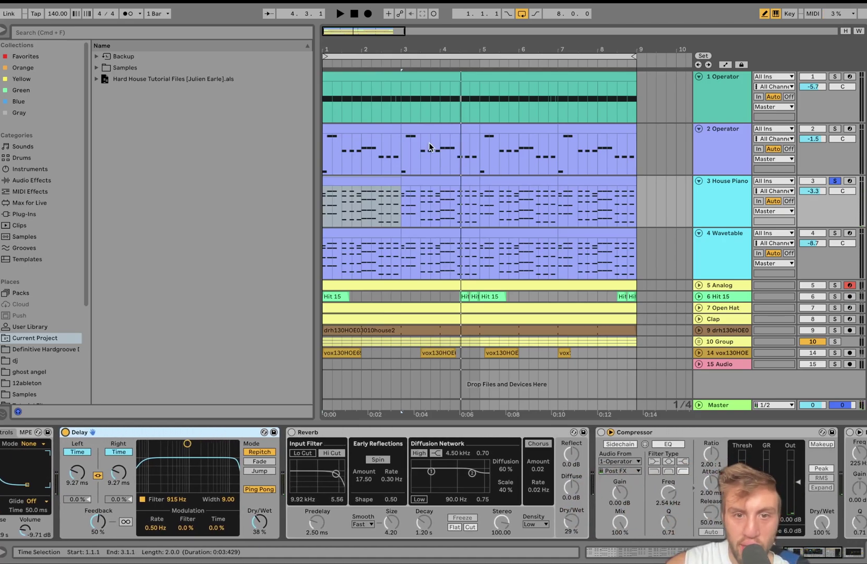
pyautogui.hscroll(4, 86, 468)
pyautogui.hscroll(-4, 72, 475)
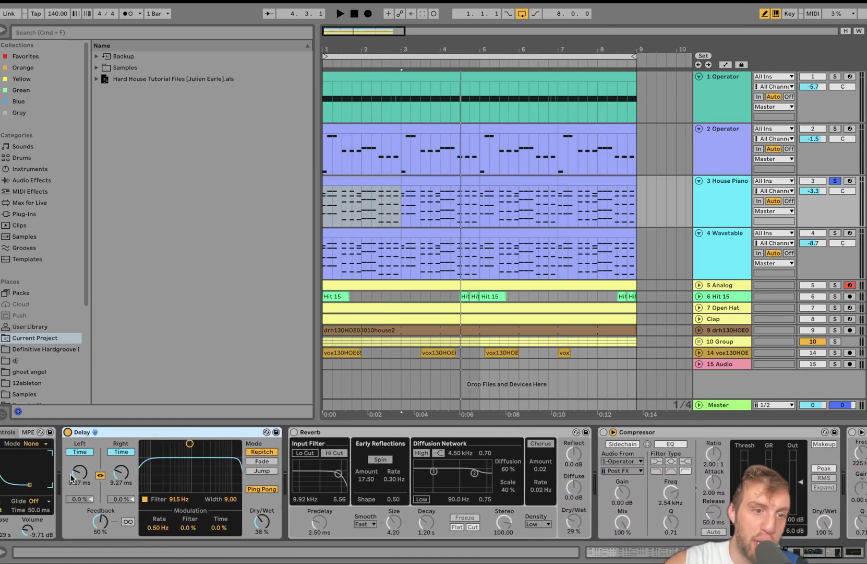
pyautogui.hscroll(8, 72, 476)
pyautogui.hscroll(-4, 72, 476)
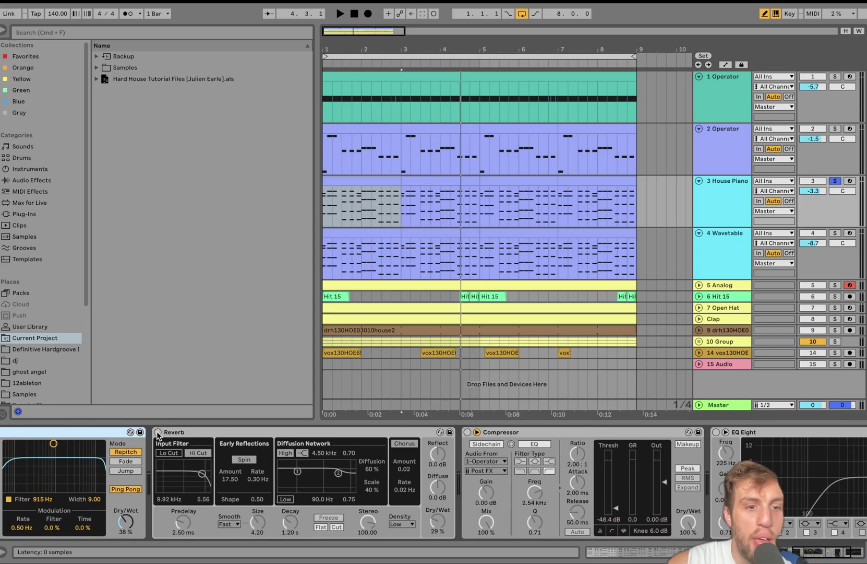
pyautogui.click(158, 431)
pyautogui.press('space')
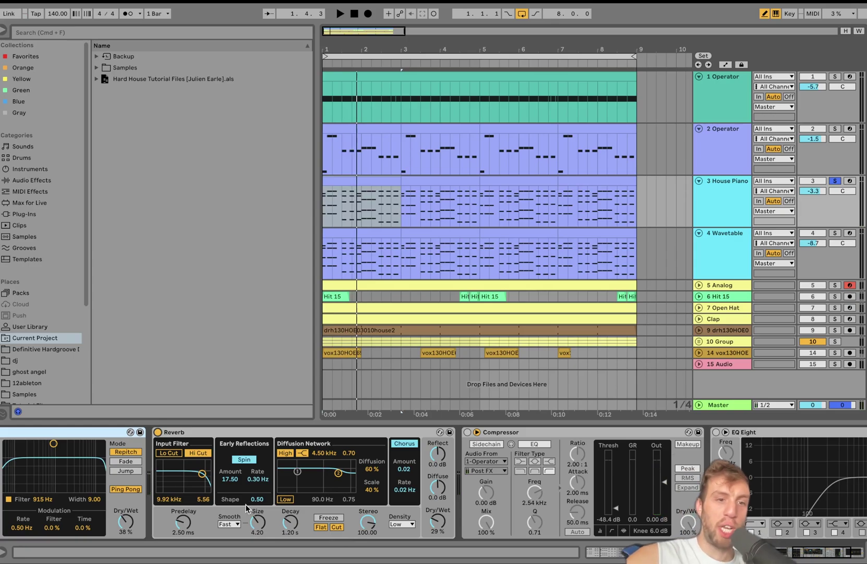
pyautogui.press('space')
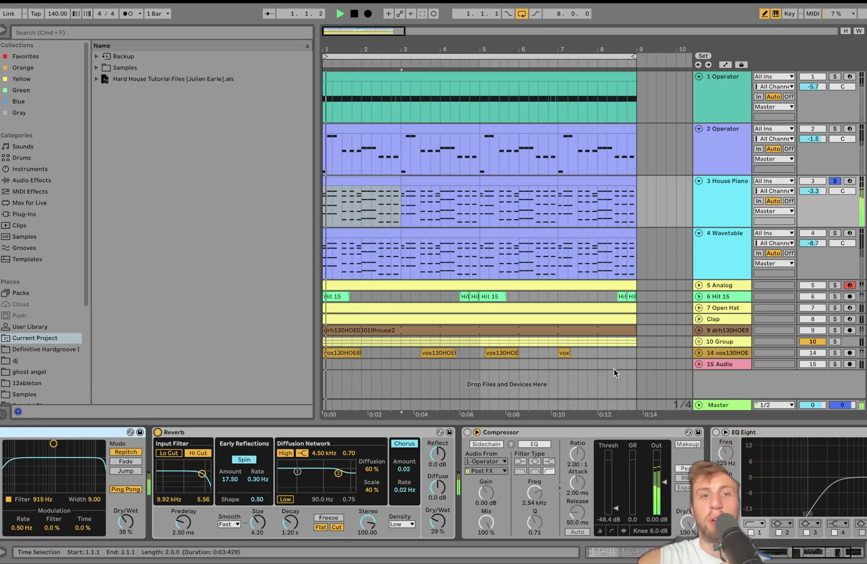
pyautogui.press('space')
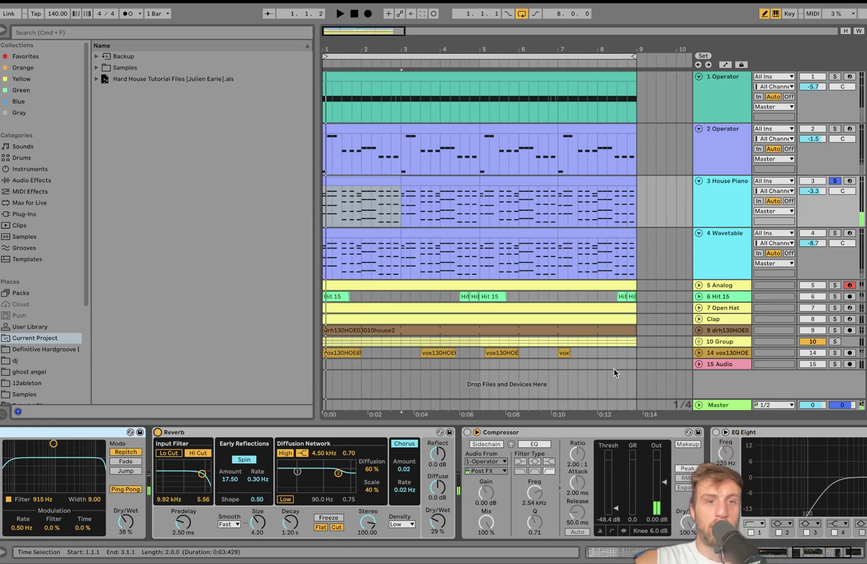
# Turn on the House Piano's Compressor and EQ Eight and play the piano through the full effect chain.
pyautogui.hscroll(5, 308, 432)
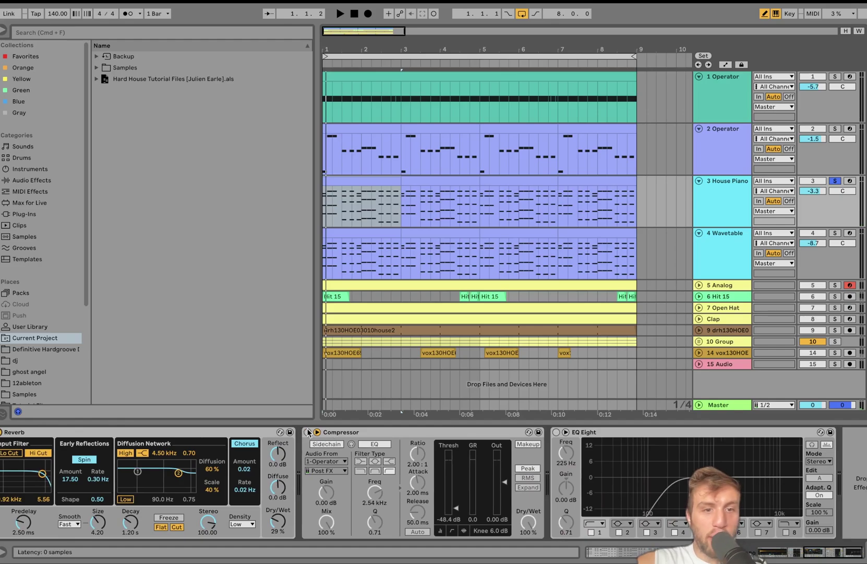
pyautogui.click(307, 432)
pyautogui.click(557, 432)
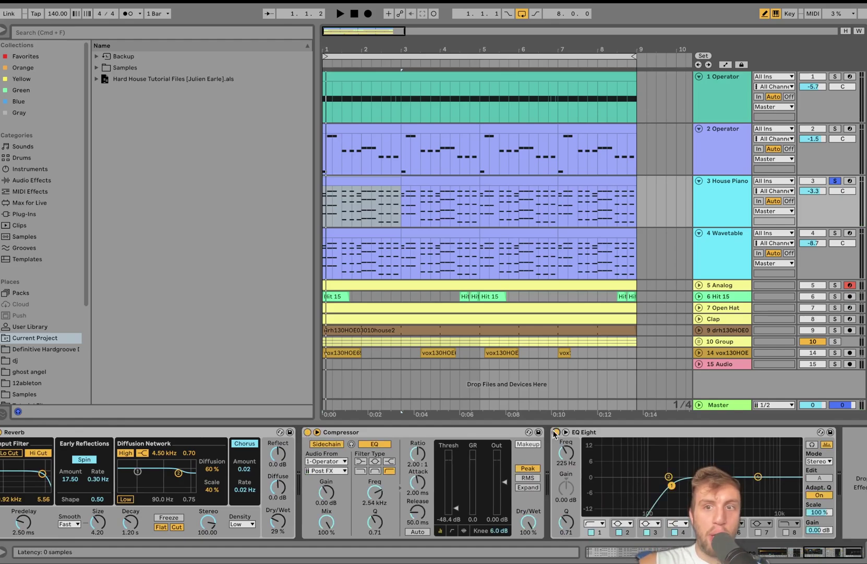
pyautogui.press('space')
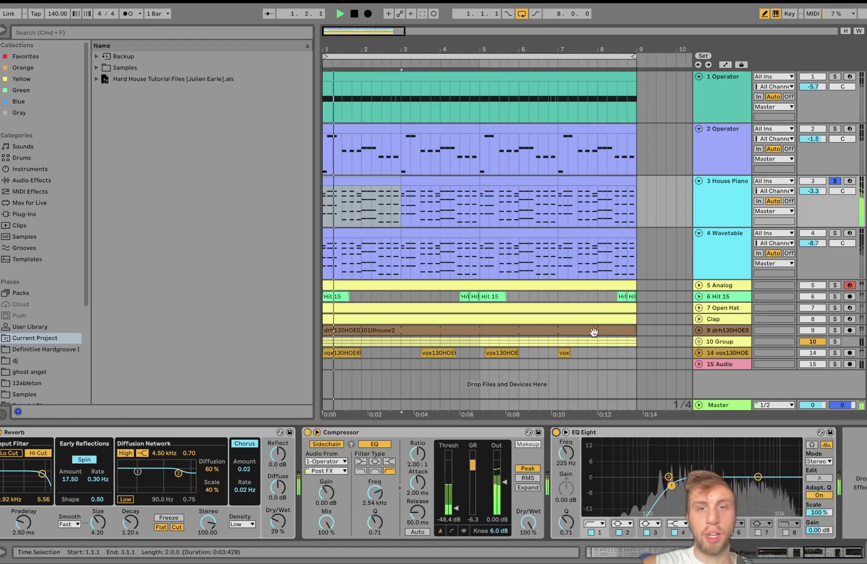
# Solo only the Wavetable track during playback, show its devices and stop playing.
pyautogui.click(835, 232)
pyautogui.click(751, 250)
pyautogui.press('space')
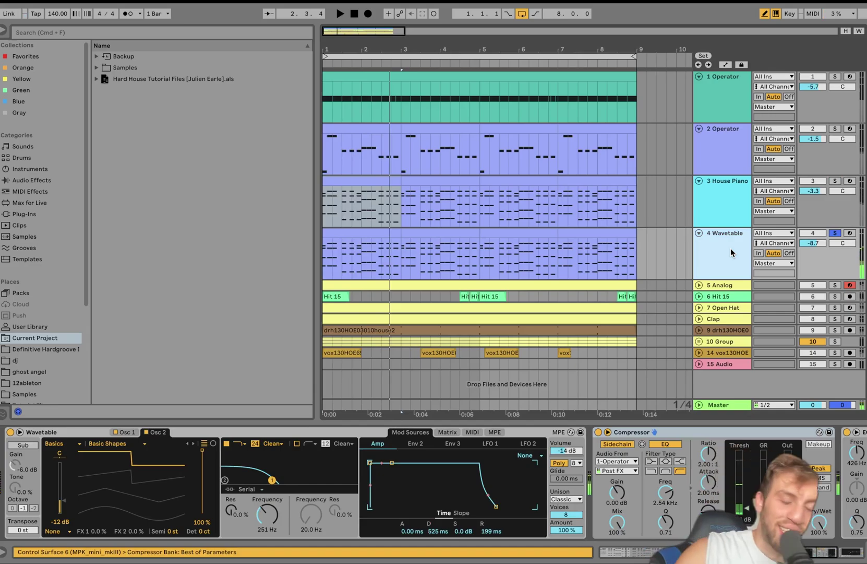
# View the notes of the first Wavetable clip, return to the track's devices and play the clip.
pyautogui.doubleClick(360, 229)
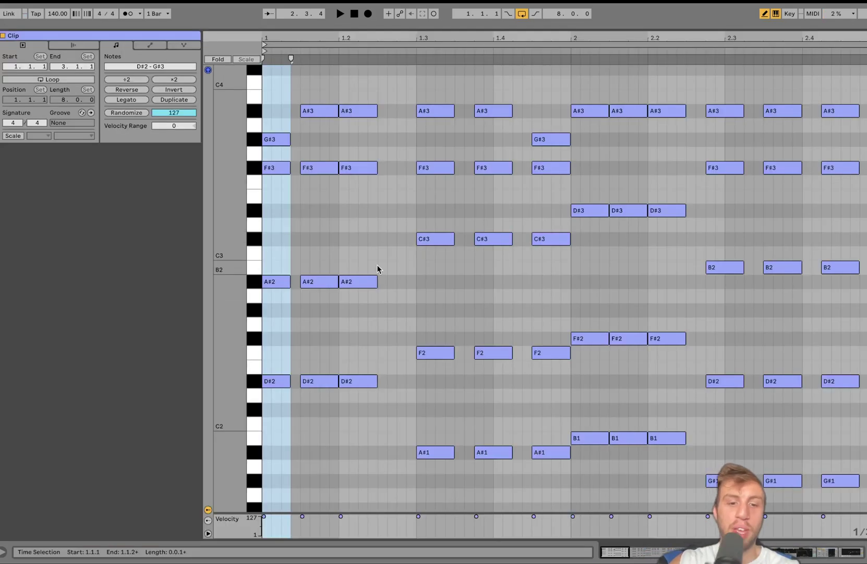
pyautogui.click(853, 550)
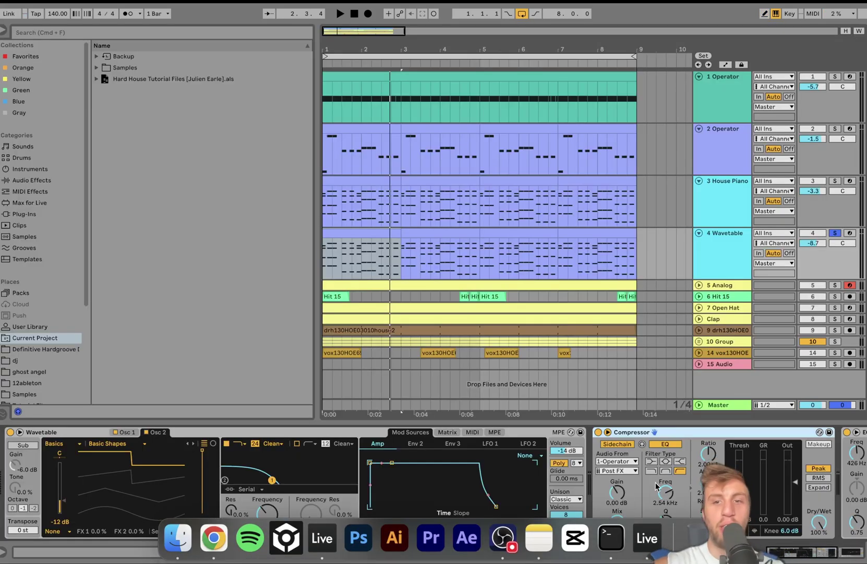
pyautogui.click(364, 233)
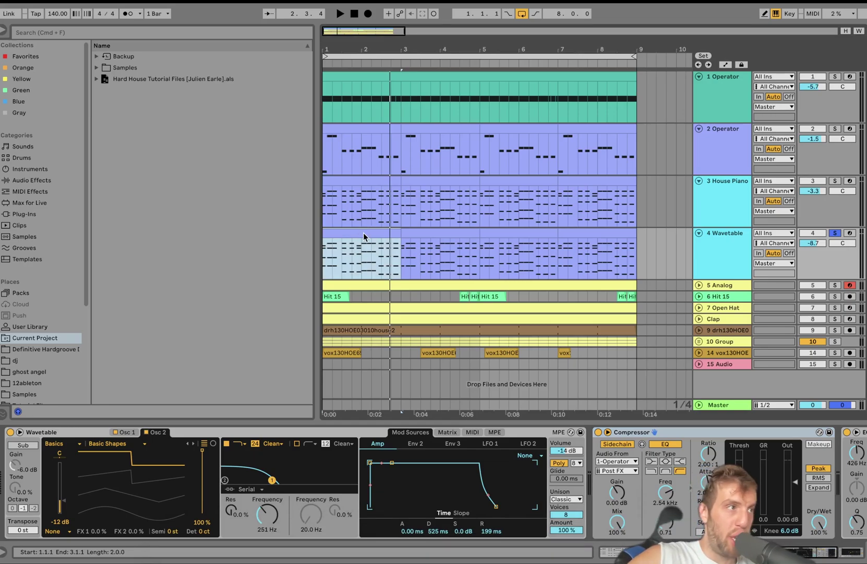
pyautogui.press('space')
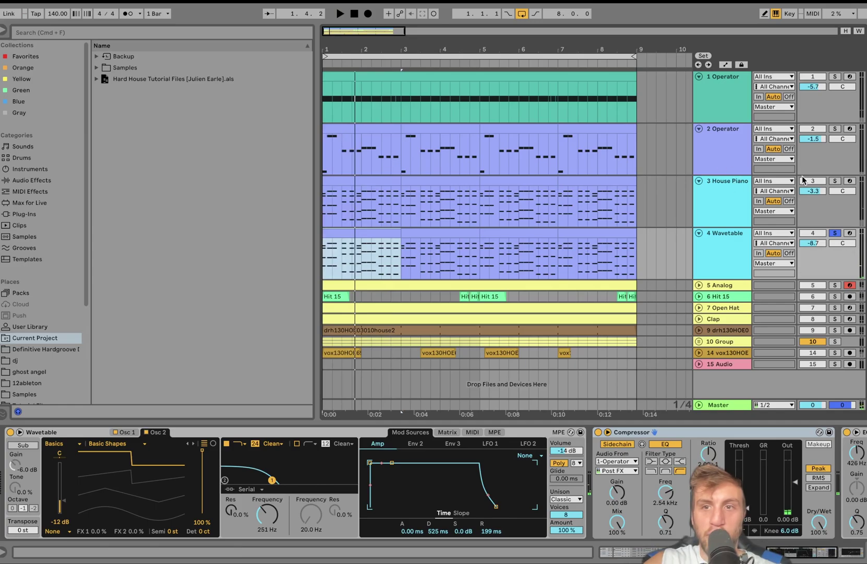
# Play the House Piano alone and layered with the Wavetable track, leaving only Wavetable soloed.
pyautogui.click(835, 181)
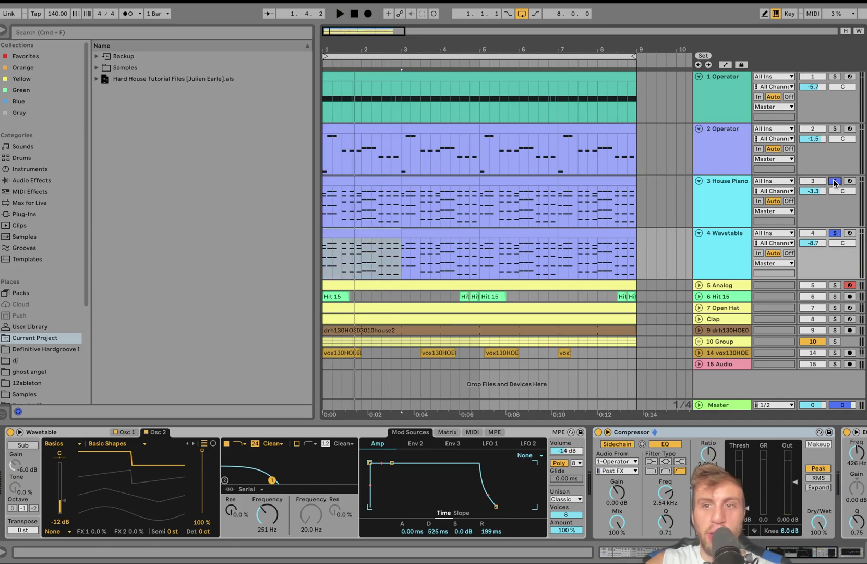
pyautogui.click(836, 233)
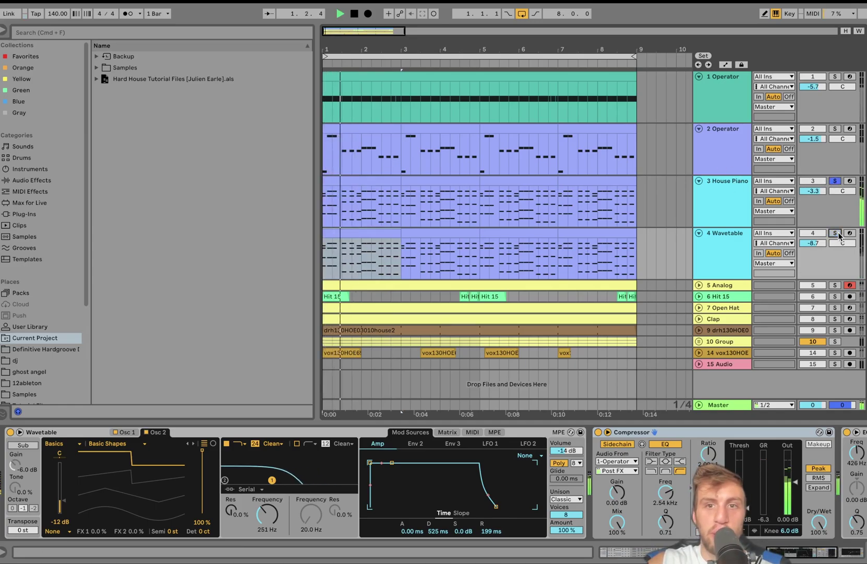
pyautogui.click(718, 242)
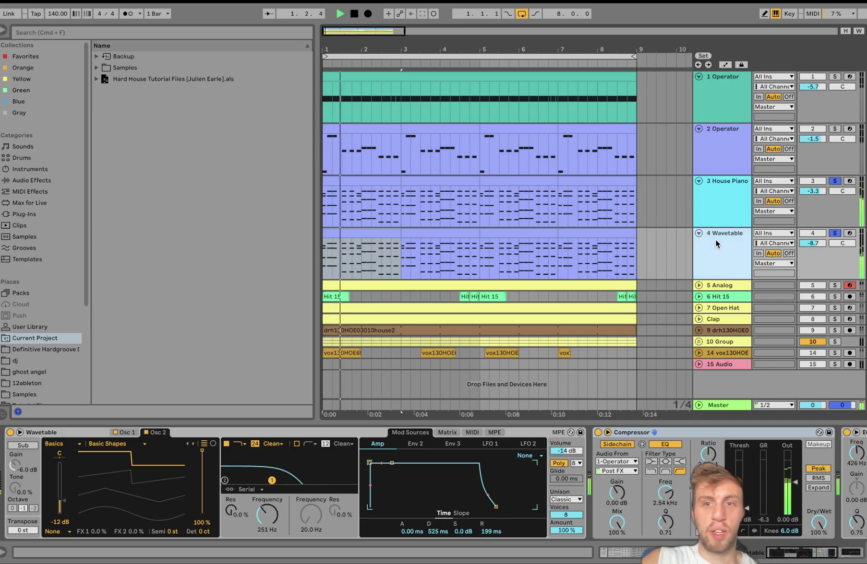
pyautogui.click(835, 181)
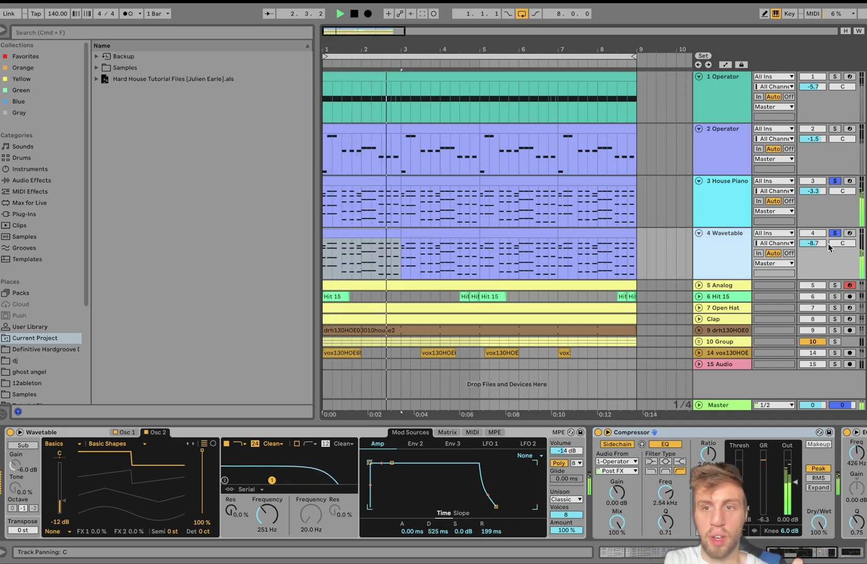
pyautogui.press('space')
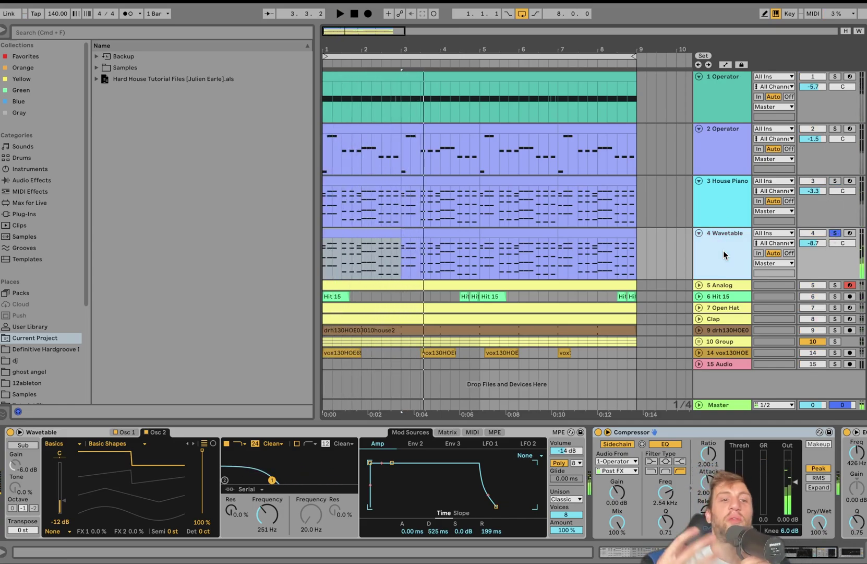
# Examine the Wavetable's Osc 1, Osc 2 and modulation matrix settings and play the sound.
pyautogui.click(125, 432)
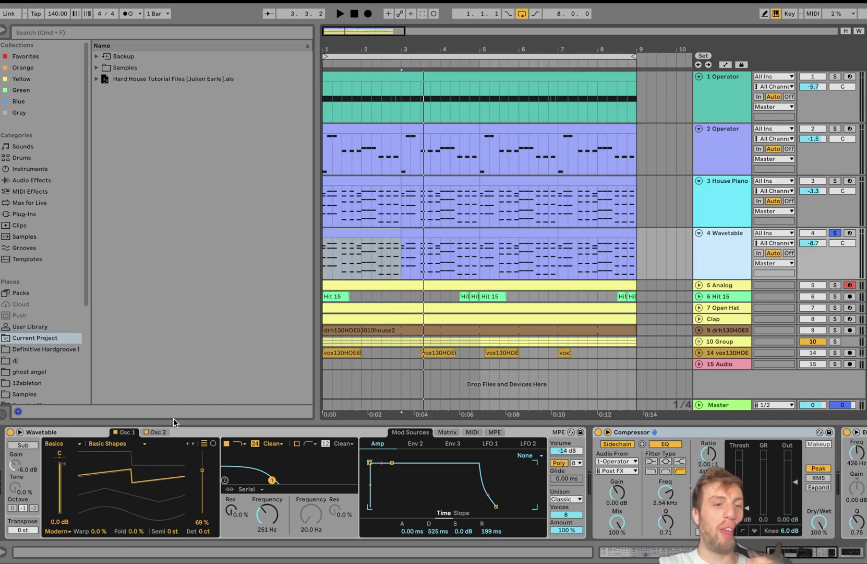
pyautogui.click(156, 432)
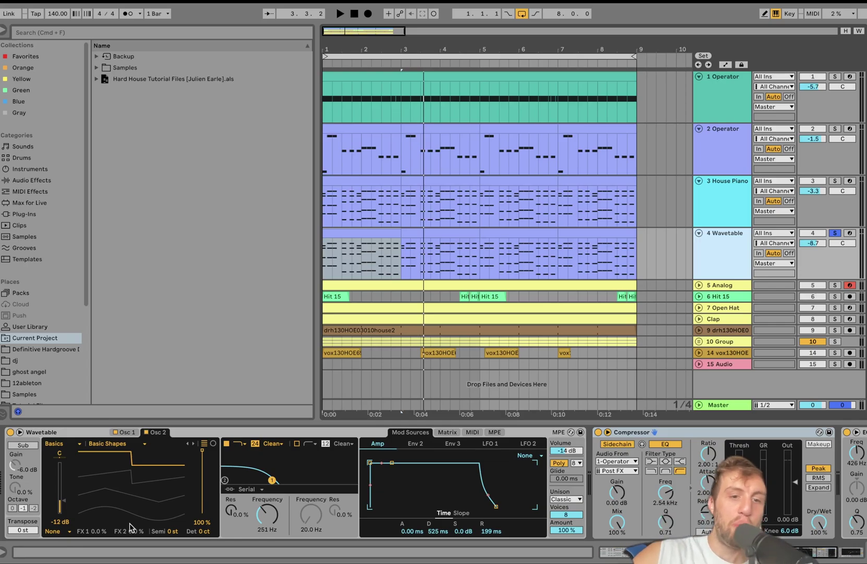
pyautogui.click(447, 432)
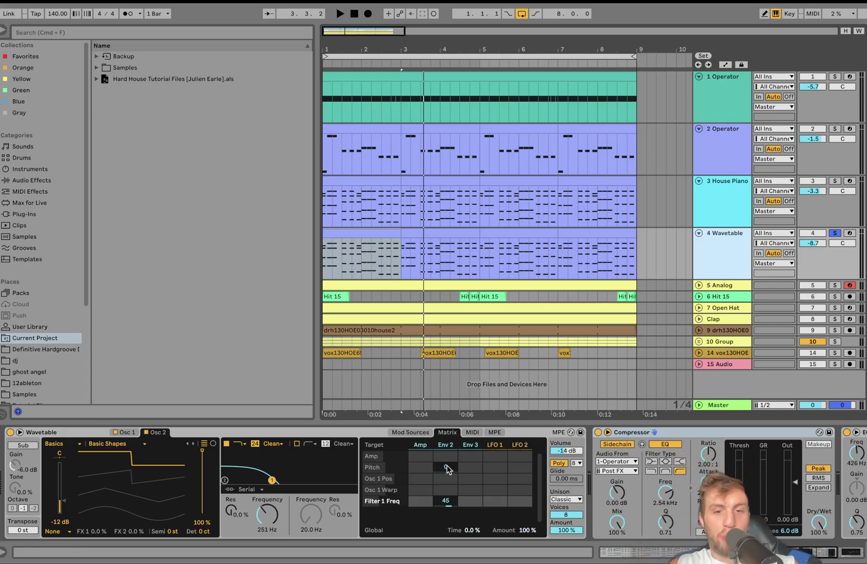
pyautogui.press('space')
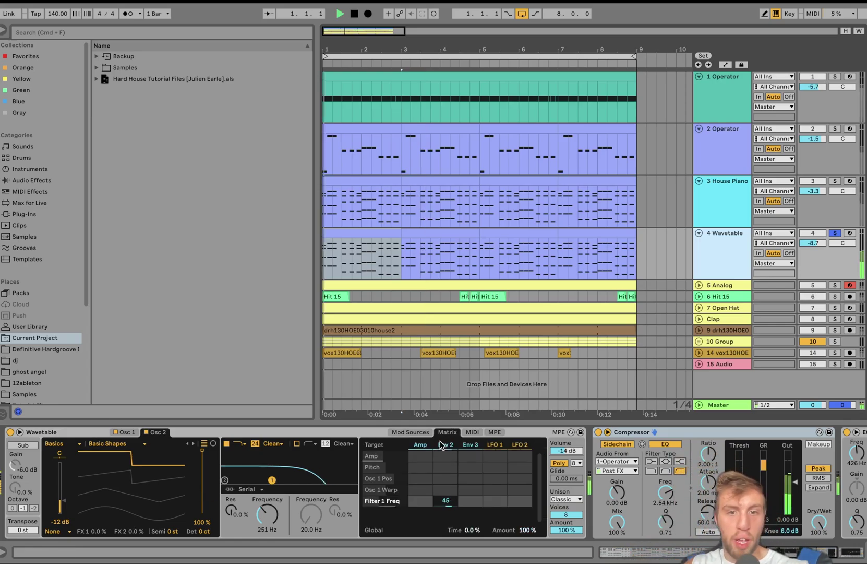
# Show the Wavetable's Env 2 envelope, play the sound, and view the Compressor and EQ Eight on its track.
pyautogui.click(441, 445)
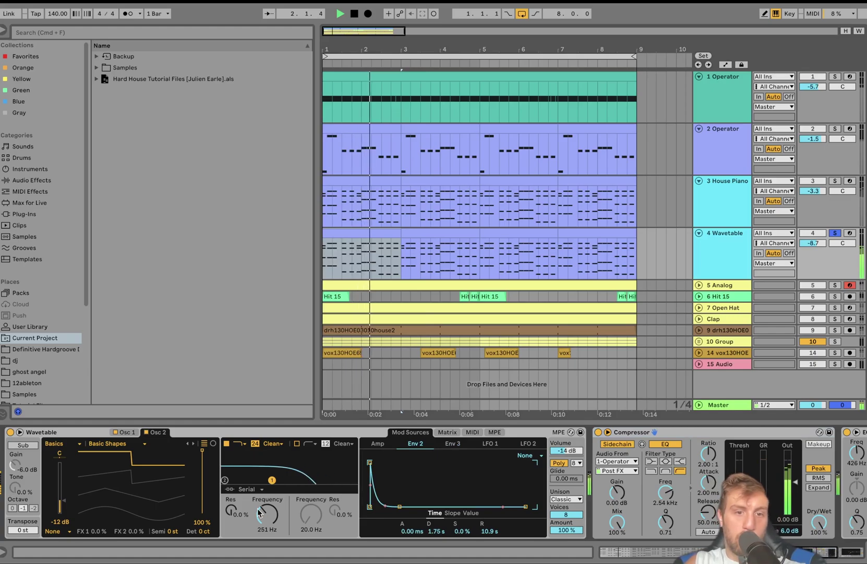
pyautogui.press('space')
pyautogui.press('space')
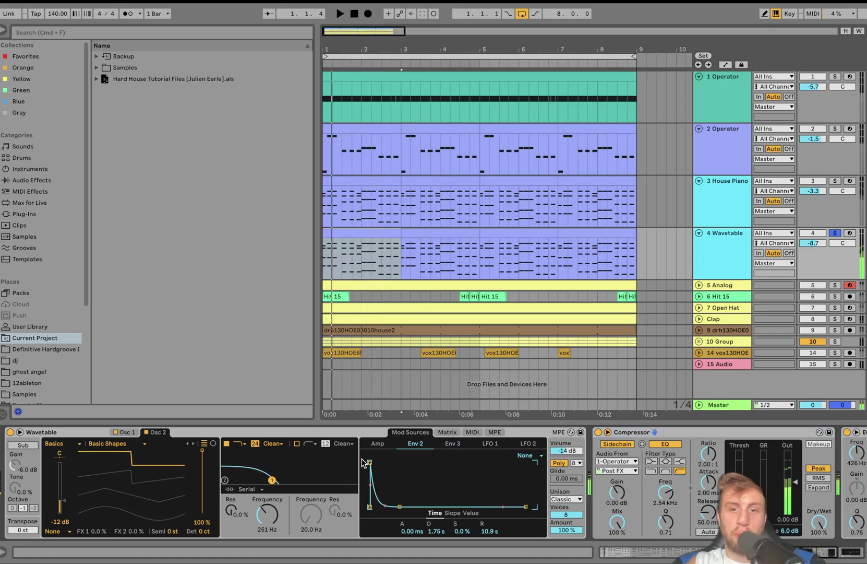
pyautogui.hscroll(5, 354, 498)
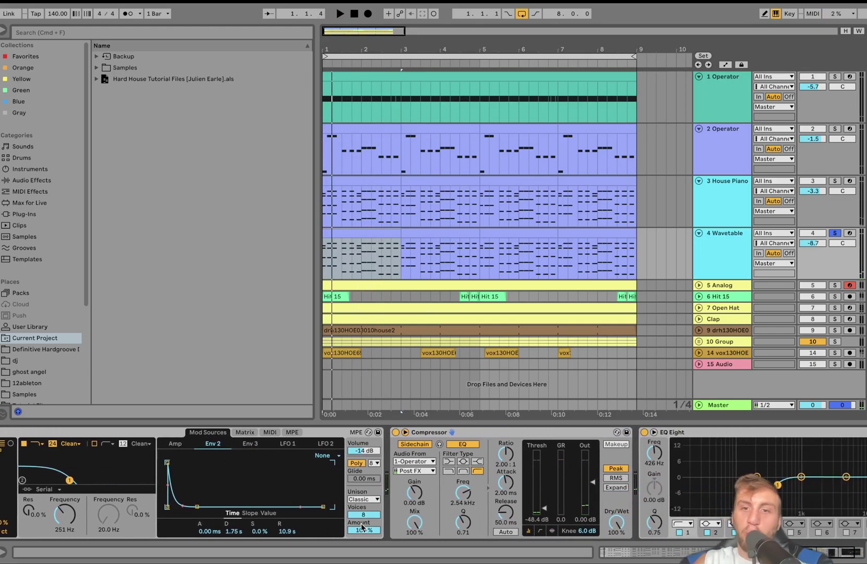
pyautogui.hscroll(3, 365, 493)
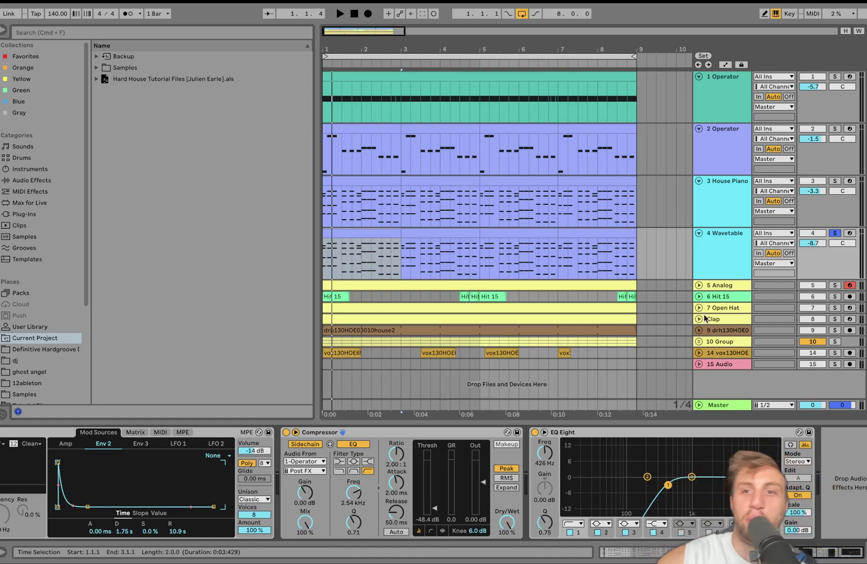
# Compare the House Piano and Wavetable device chains, then solo only House Piano and play it.
pyautogui.click(716, 209)
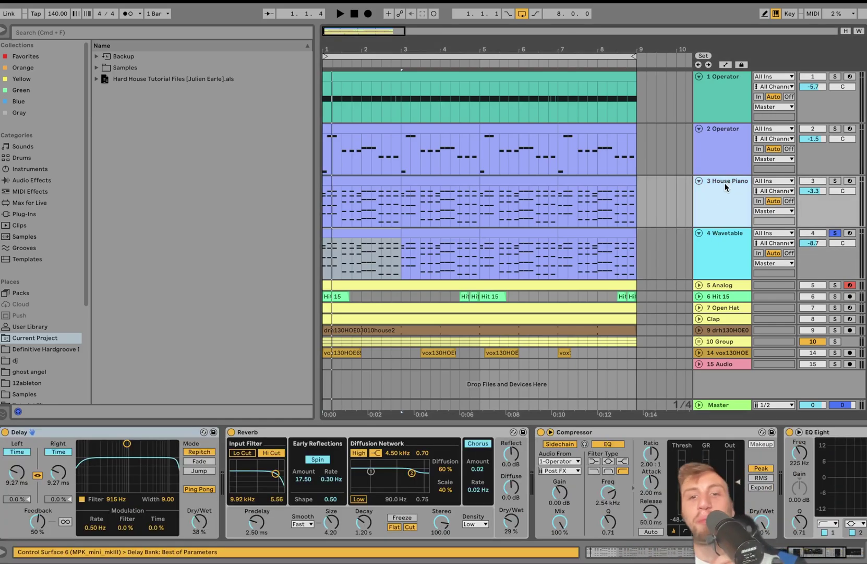
pyautogui.click(718, 238)
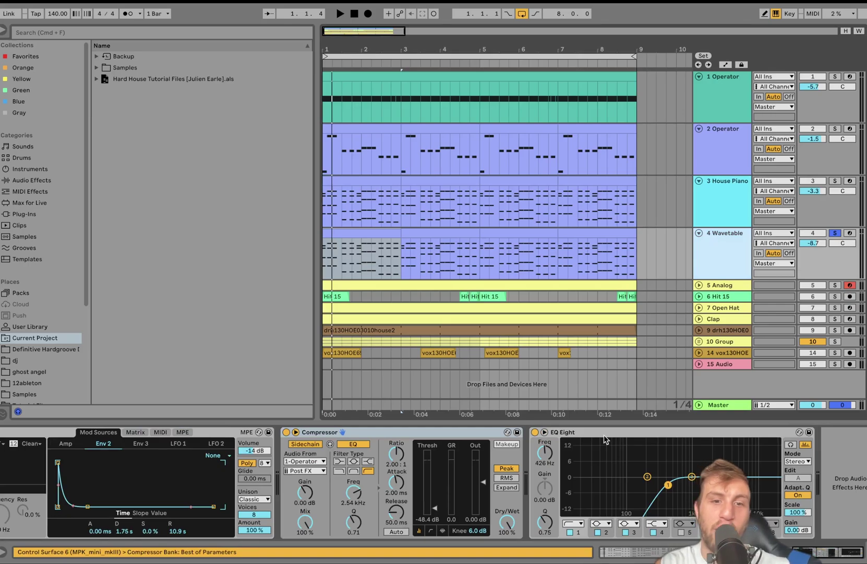
pyautogui.click(709, 205)
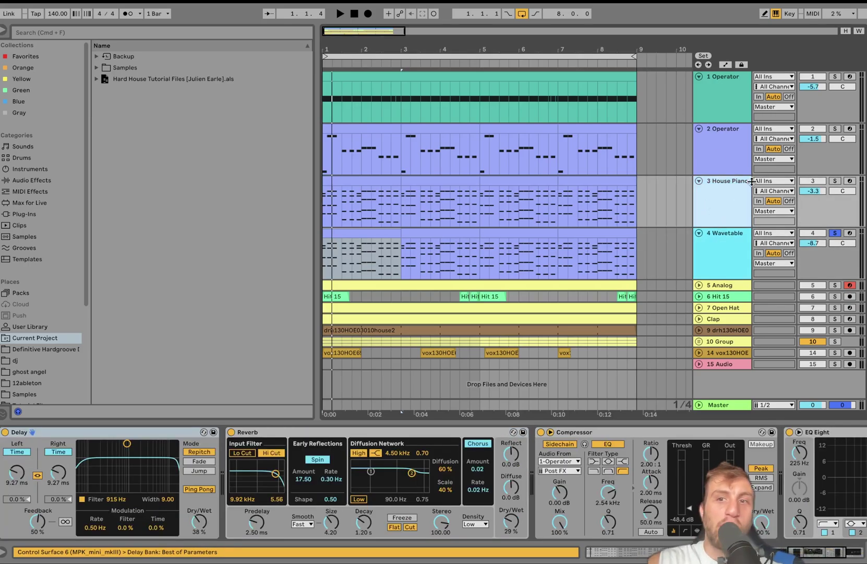
pyautogui.click(835, 181)
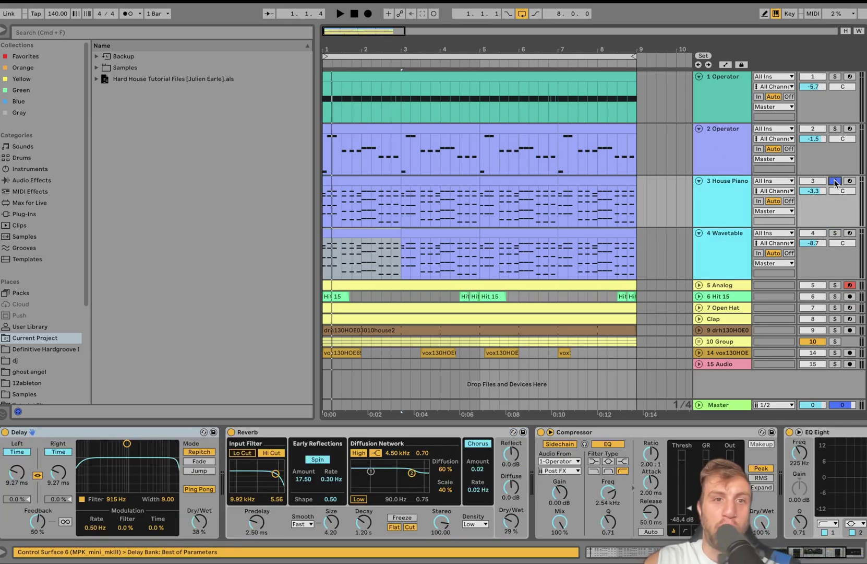
pyautogui.press('space')
pyautogui.click(746, 191)
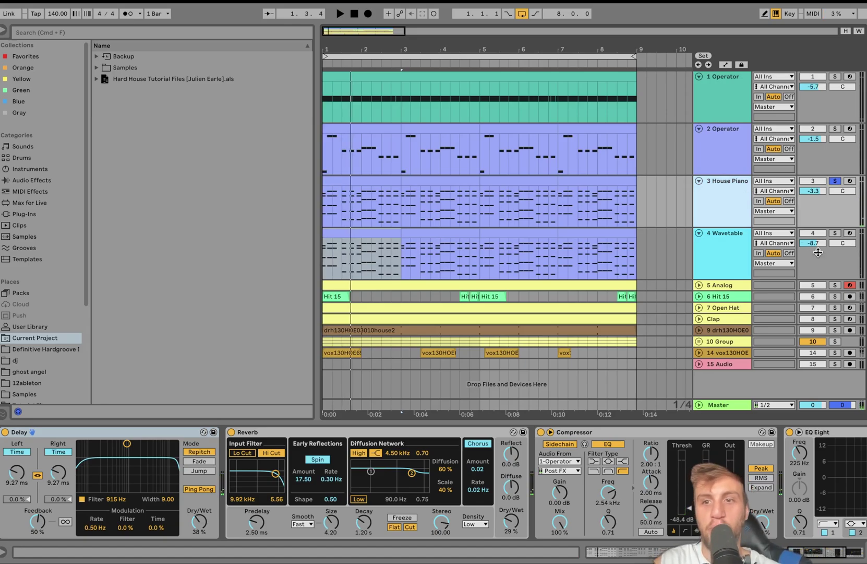
# Add the Wavetable track to the soloed House Piano, play both layers together and stop playback.
pyautogui.click(835, 233)
pyautogui.click(726, 254)
pyautogui.press('space')
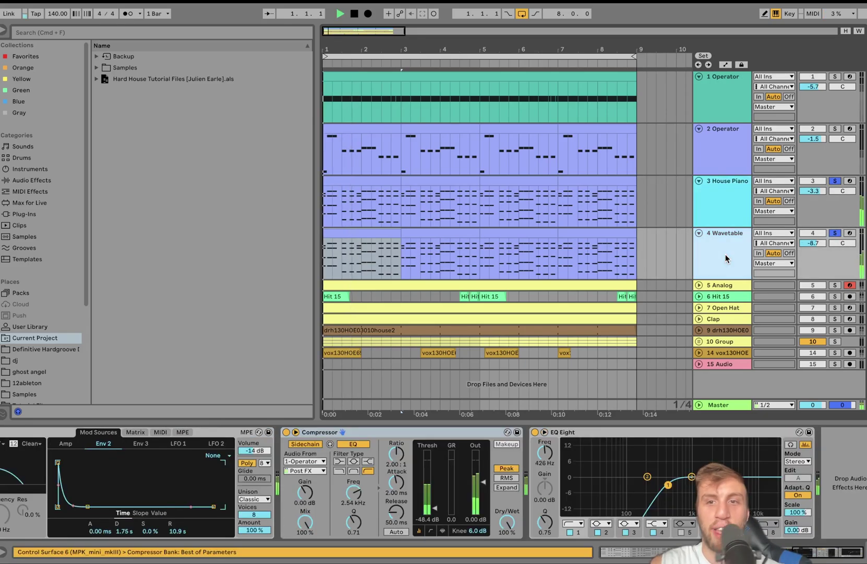
pyautogui.press('space')
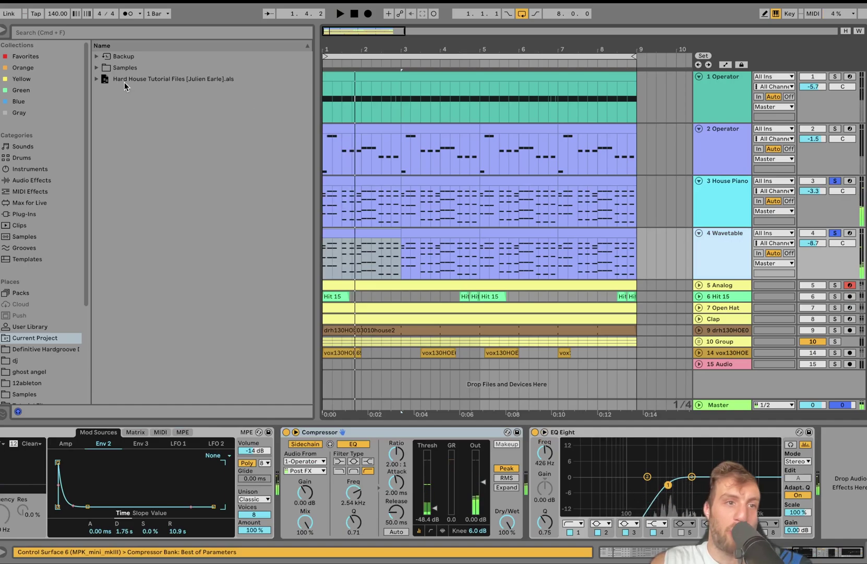
# Try a Reverb audio effect before the Compressor on the Wavetable track, play it and remove it.
pyautogui.click(18, 182)
pyautogui.scroll(-5, 123, 272)
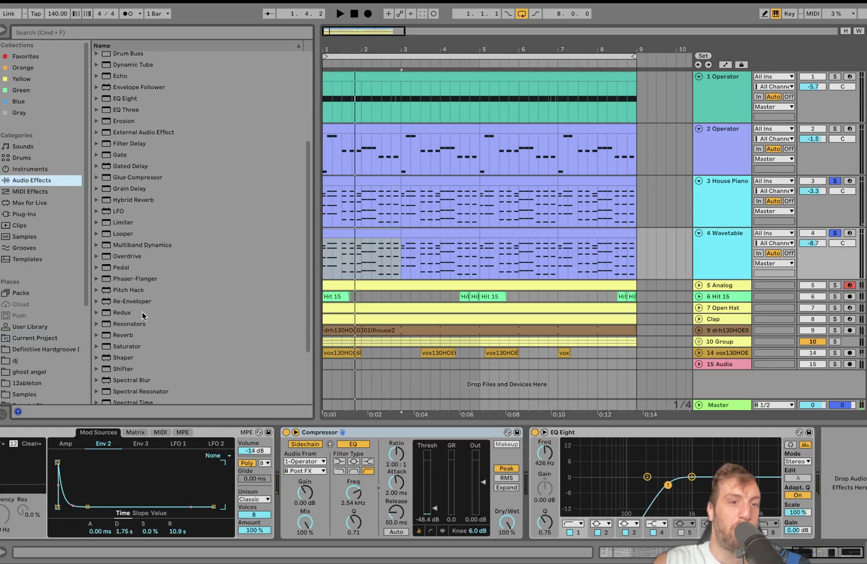
pyautogui.doubleClick(120, 334)
pyautogui.press('space')
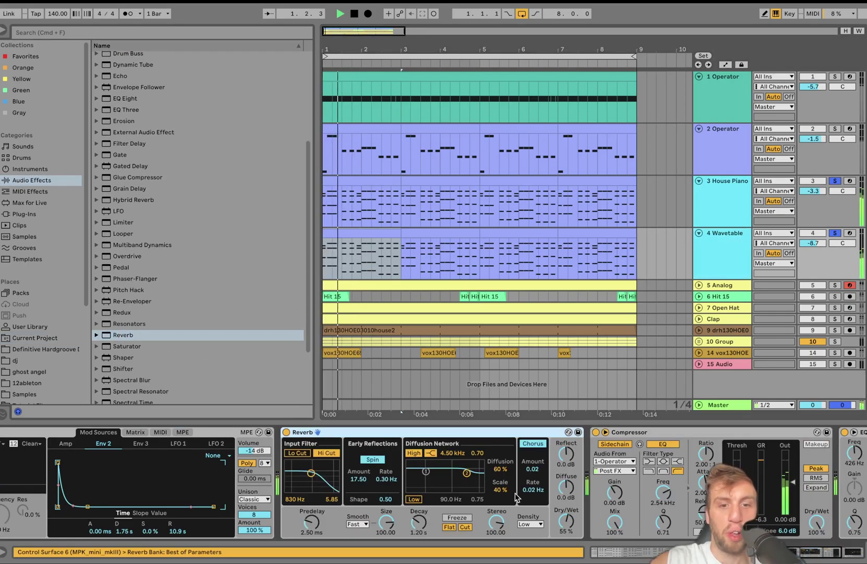
pyautogui.press('space')
pyautogui.press('Delete')
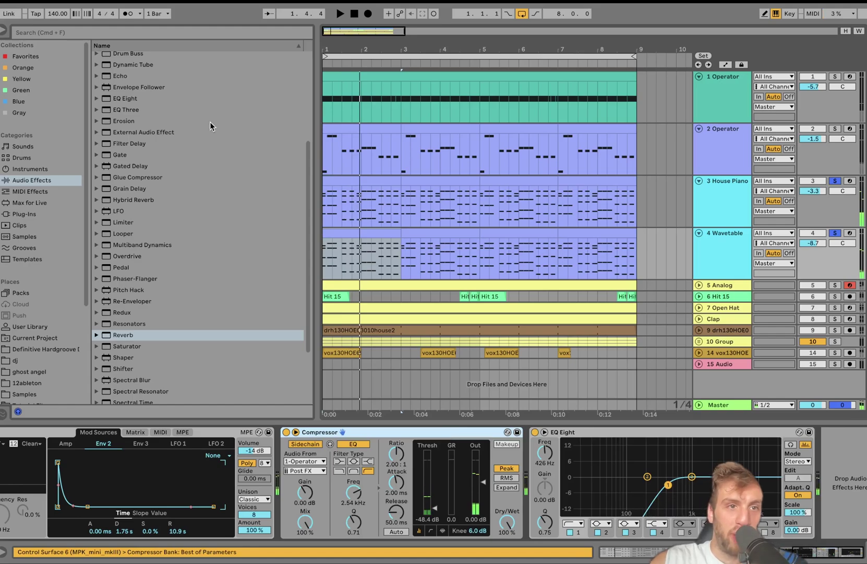
# Try a Delay before the Wavetable track's Compressor with its filter at 2.03 kHz and width 6.32, play it and remove it.
pyautogui.scroll(4, 185, 146)
pyautogui.moveTo(121, 189); pyautogui.dragTo(282, 465)
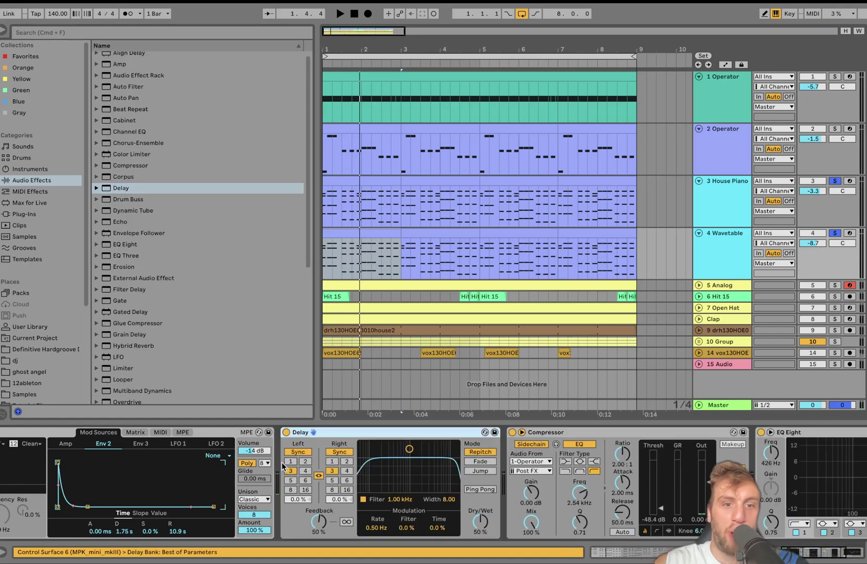
pyautogui.moveTo(422, 480); pyautogui.dragTo(421, 457)
pyautogui.press('space')
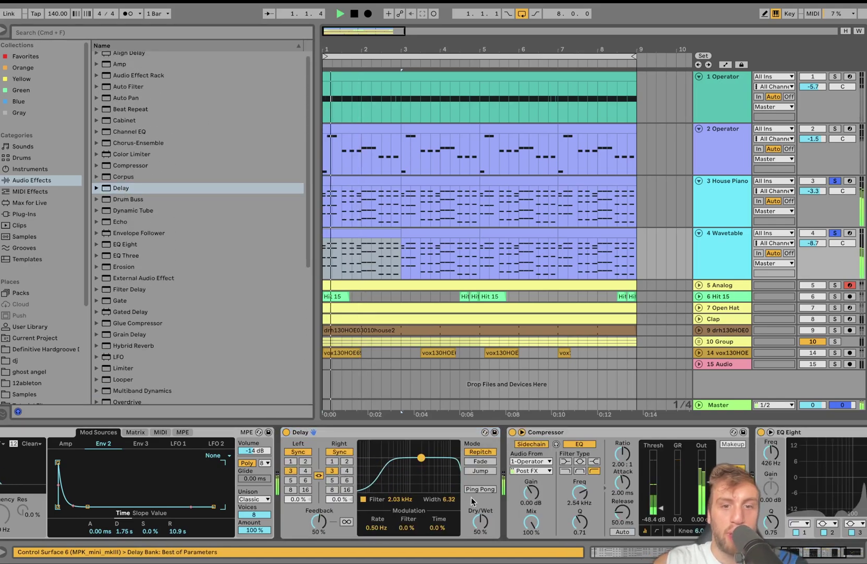
pyautogui.click(425, 431)
pyautogui.press('Delete')
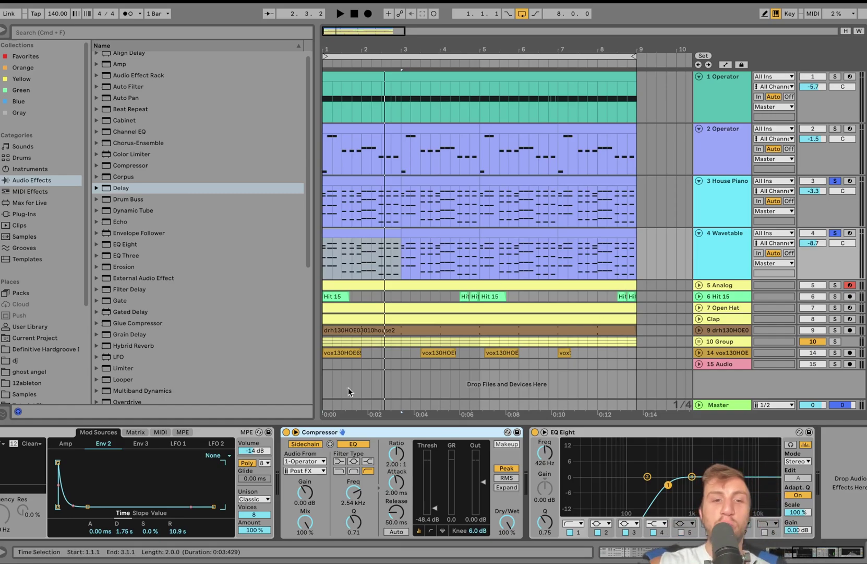
pyautogui.hscroll(-5, 213, 491)
pyautogui.hscroll(5, 213, 490)
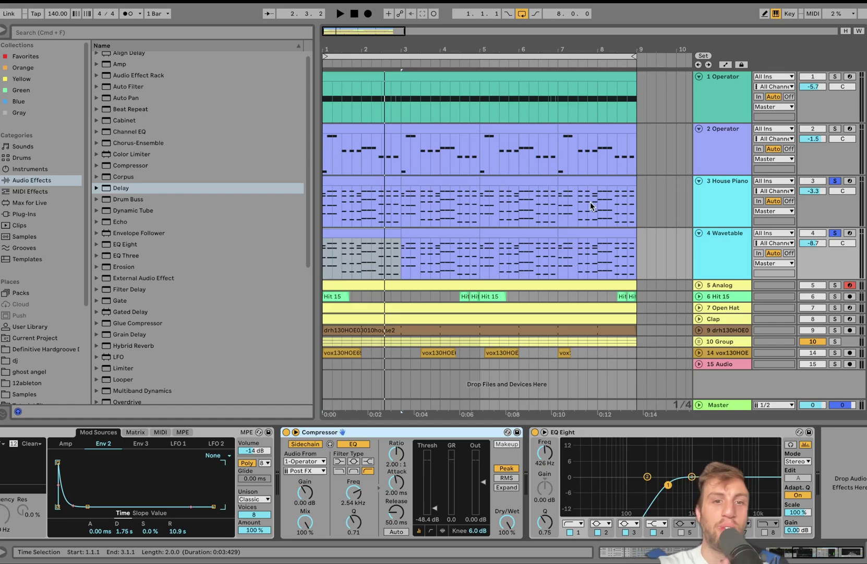
# Solo only the Analog track, unfold it and show its devices.
pyautogui.click(835, 285)
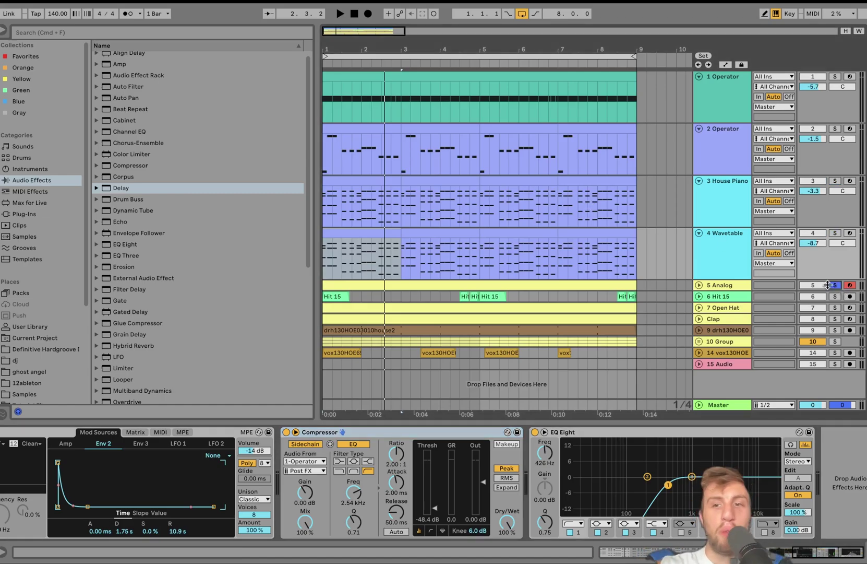
pyautogui.click(699, 285)
pyautogui.click(722, 286)
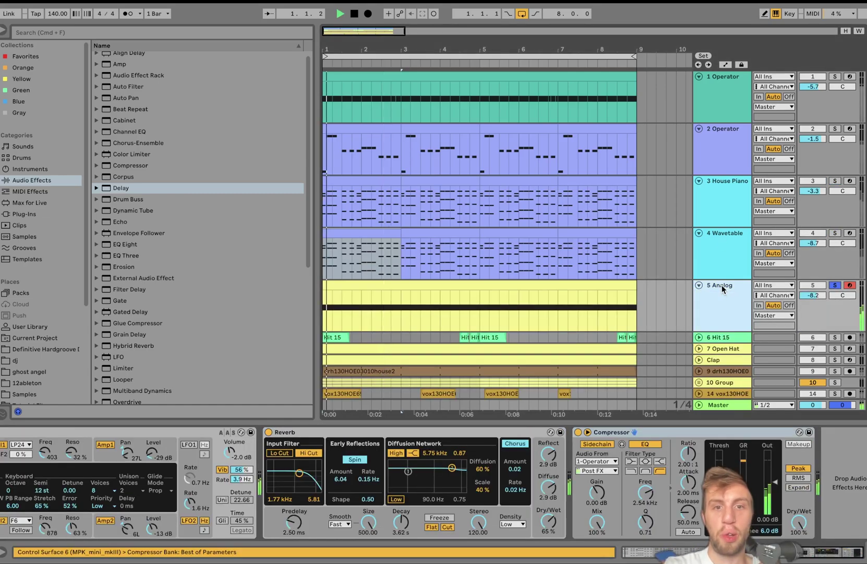
# View the notes of the Analog clip, stop playback and return to the track's devices.
pyautogui.doubleClick(593, 286)
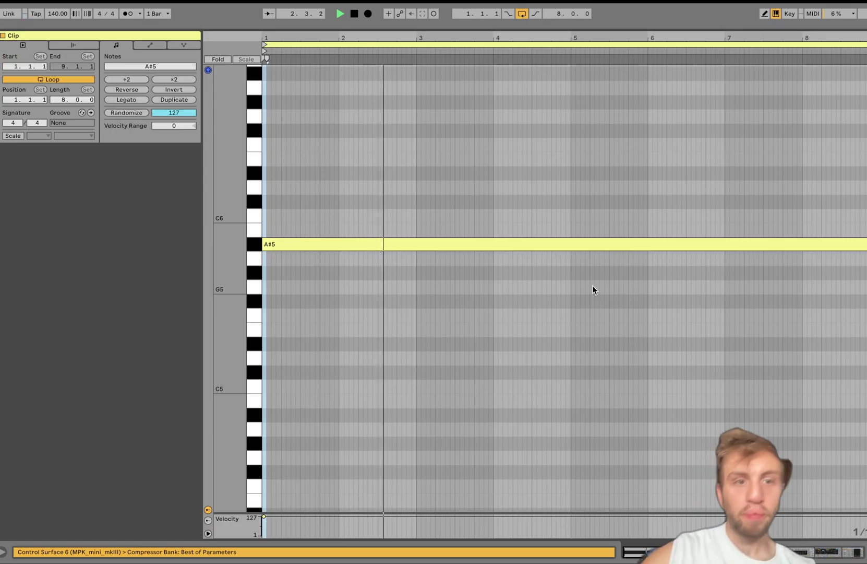
pyautogui.press('space')
pyautogui.click(830, 550)
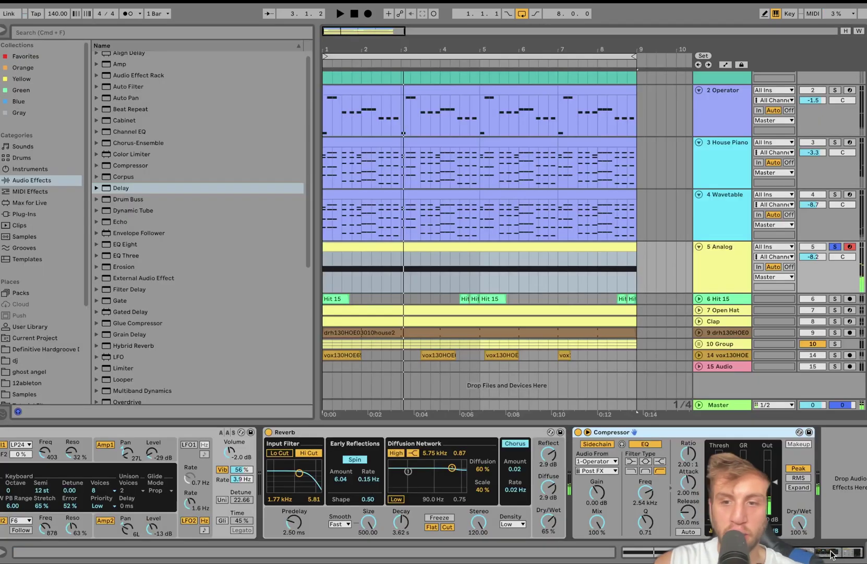
# Remove the solo from the Analog track, play the full mix and stop playback.
pyautogui.click(835, 246)
pyautogui.press('space')
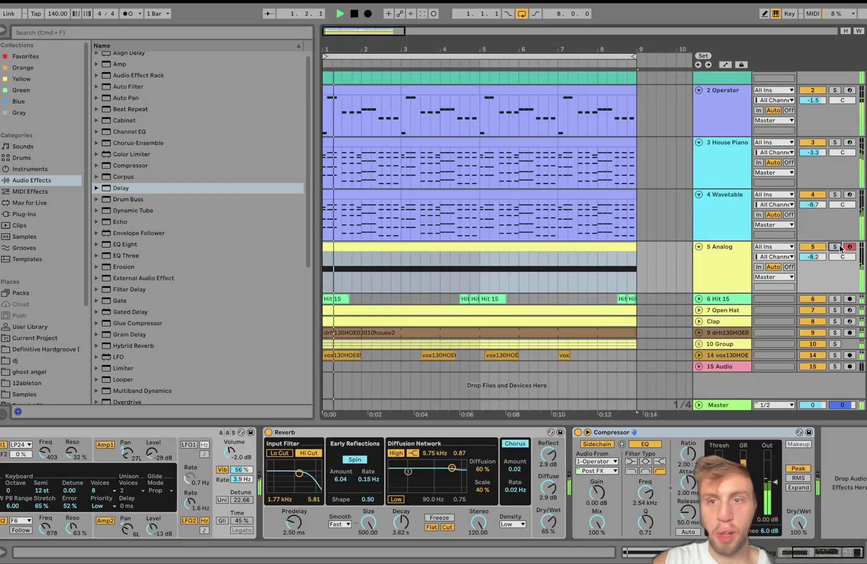
pyautogui.click(715, 268)
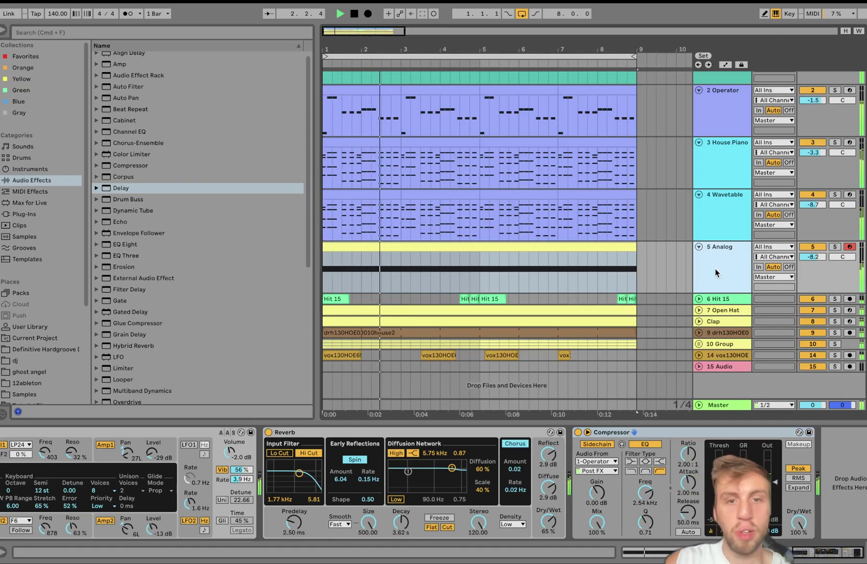
pyautogui.press('space')
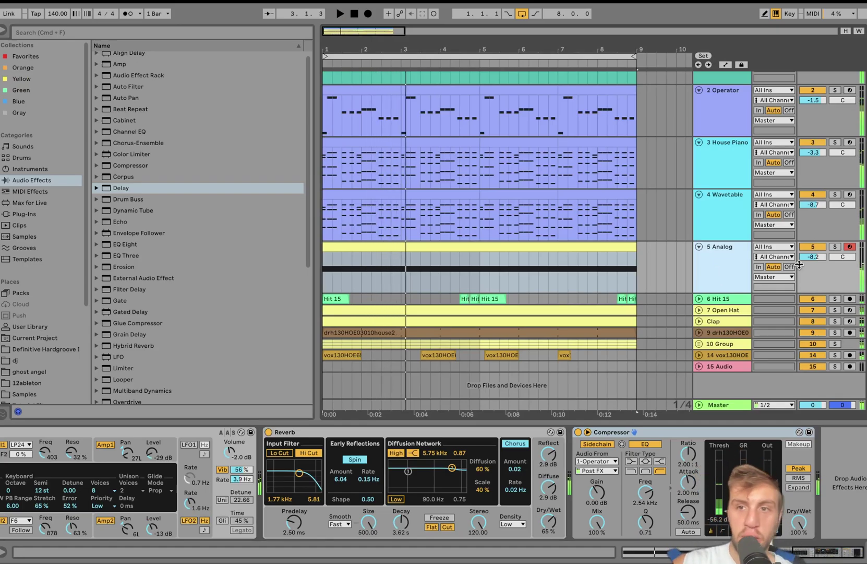
# Solo the Analog track again, reopen its clip's notes and return to the track's devices.
pyautogui.click(835, 246)
pyautogui.doubleClick(526, 249)
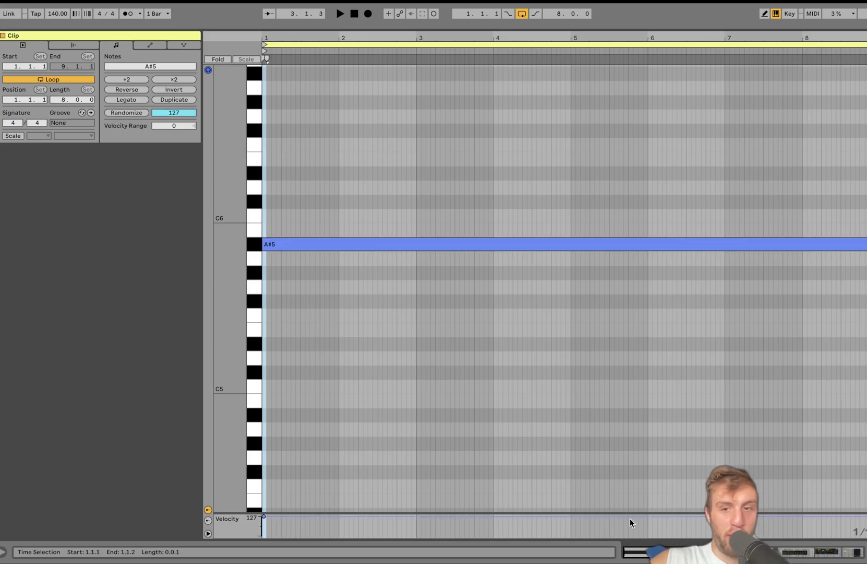
pyautogui.click(817, 547)
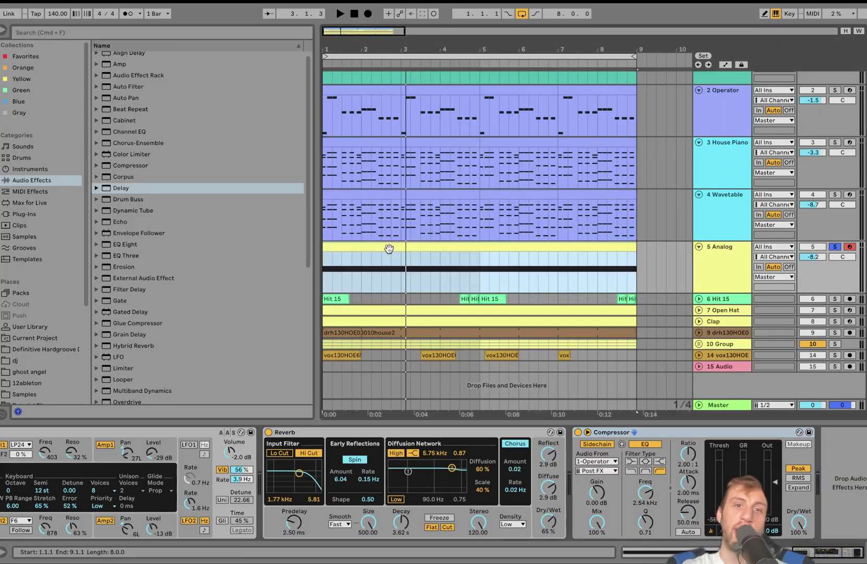
# Examine the Analog instrument's oscillator, Fil1 and Fil2 settings.
pyautogui.hscroll(-5, 291, 468)
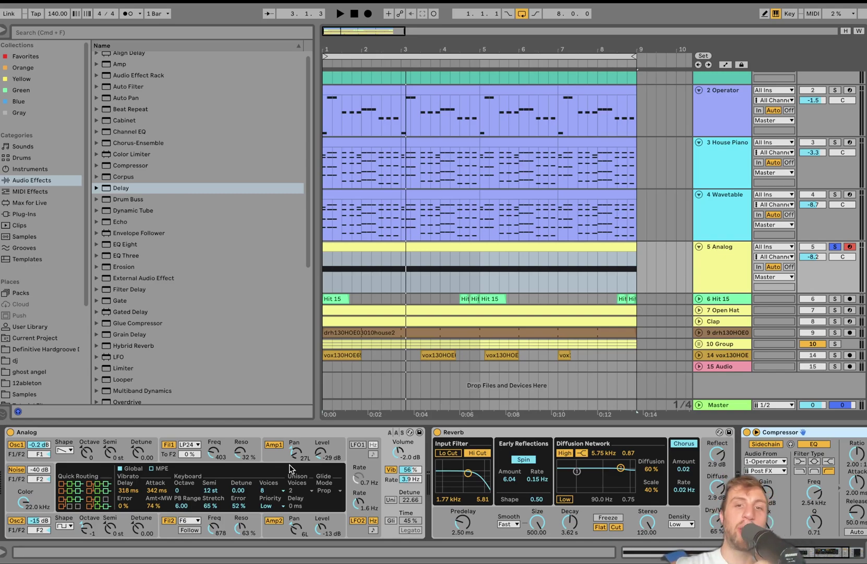
pyautogui.click(87, 433)
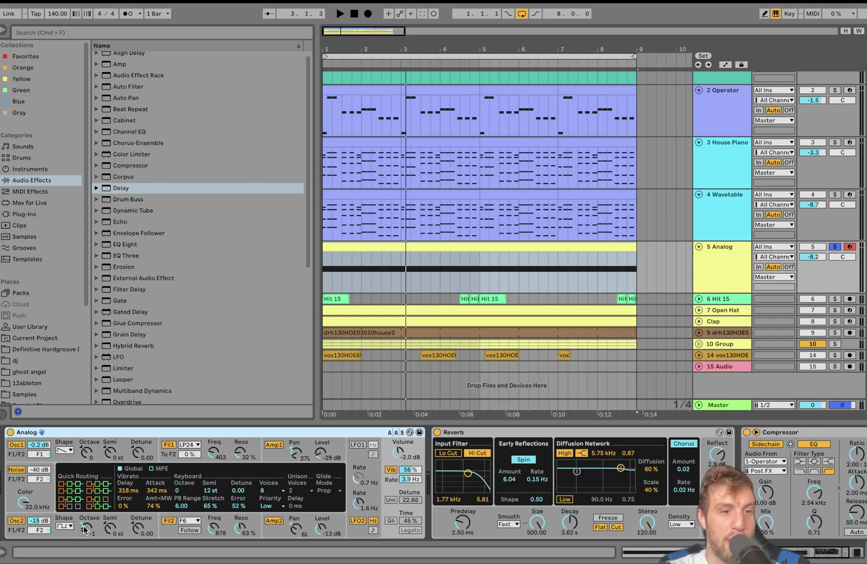
pyautogui.click(226, 442)
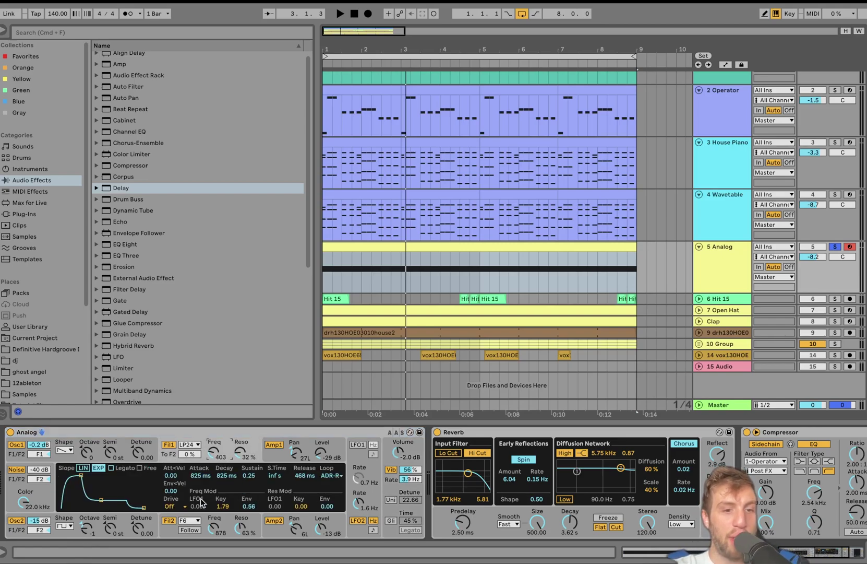
pyautogui.click(165, 533)
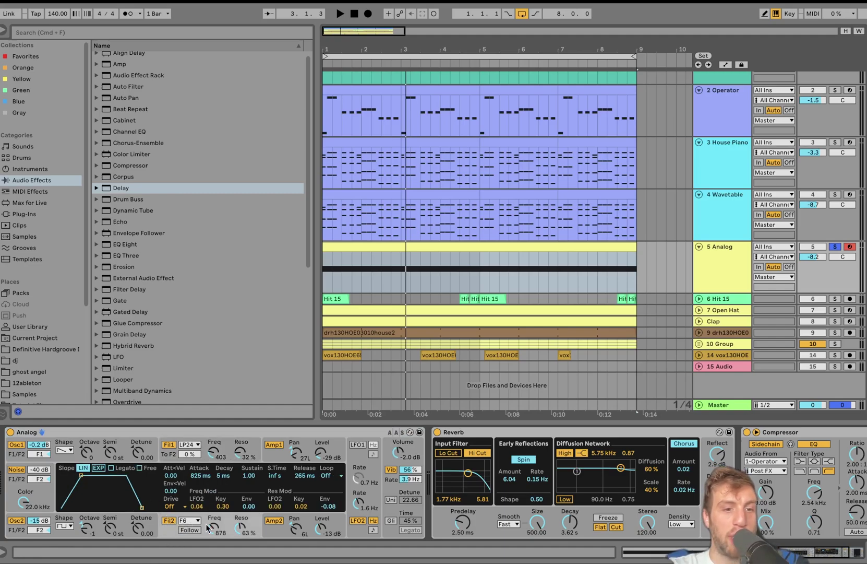
# Switch off Osc1 of the Analog instrument during playback, replay the sound without it and stop.
pyautogui.press('space')
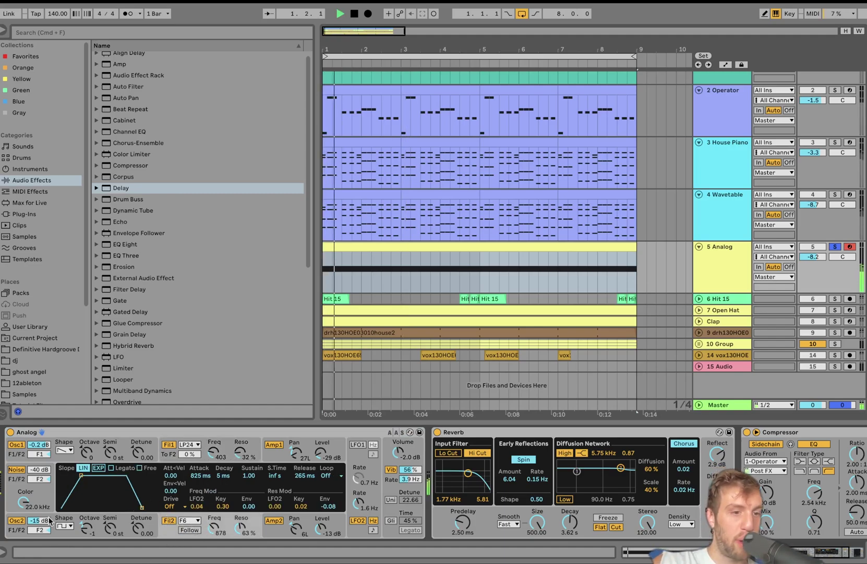
pyautogui.click(17, 444)
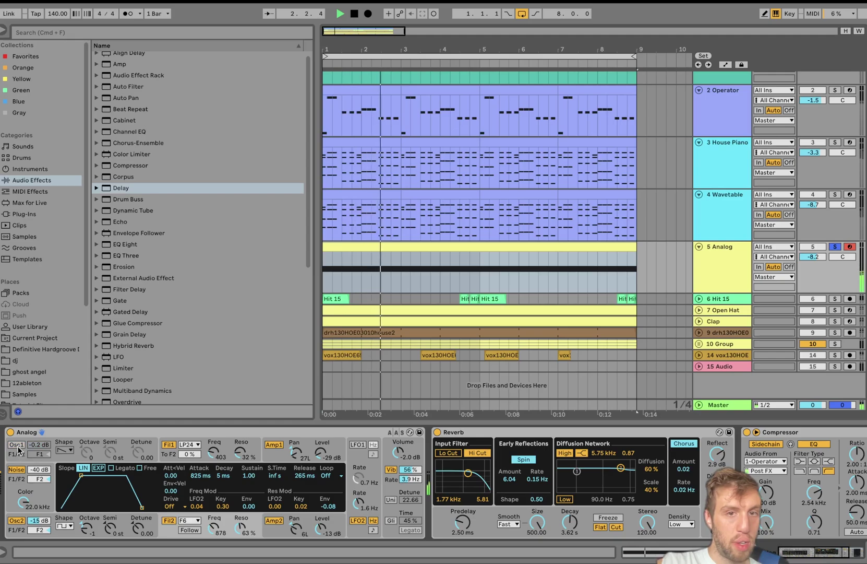
pyautogui.press('space')
pyautogui.press('space')
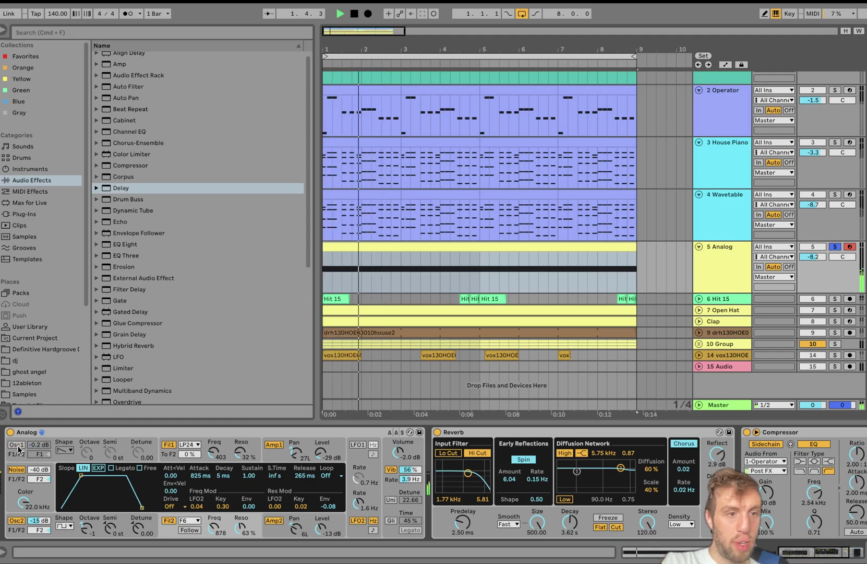
pyautogui.press('space')
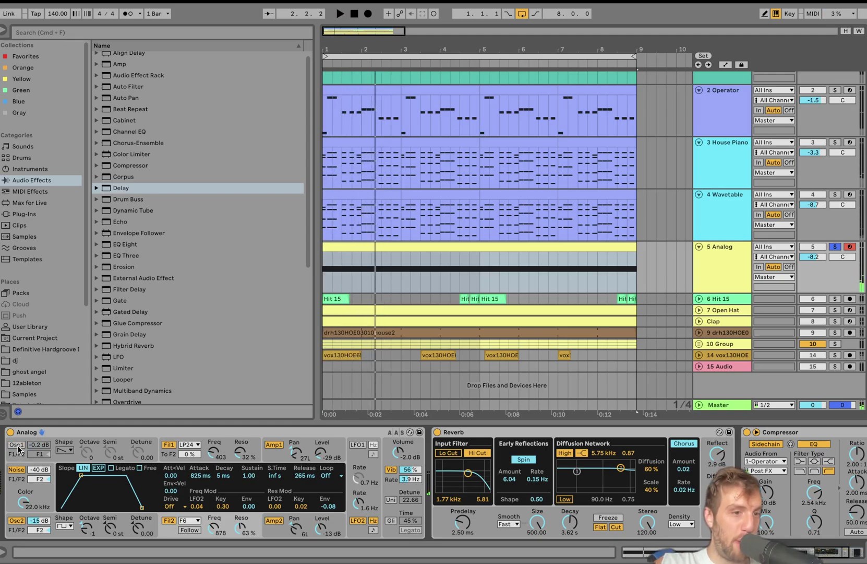
# Play the Analog track, switch Osc1 back on during playback and stop.
pyautogui.press('space')
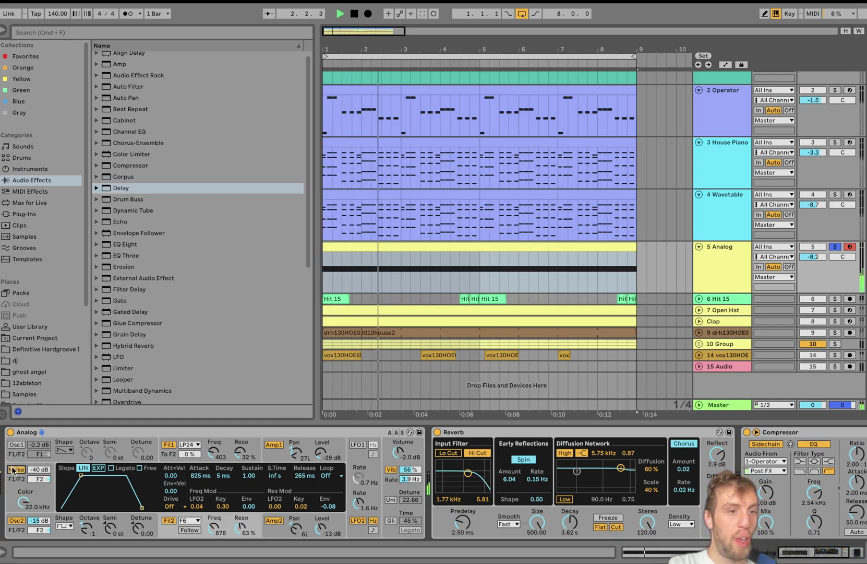
pyautogui.click(16, 469)
pyautogui.click(15, 444)
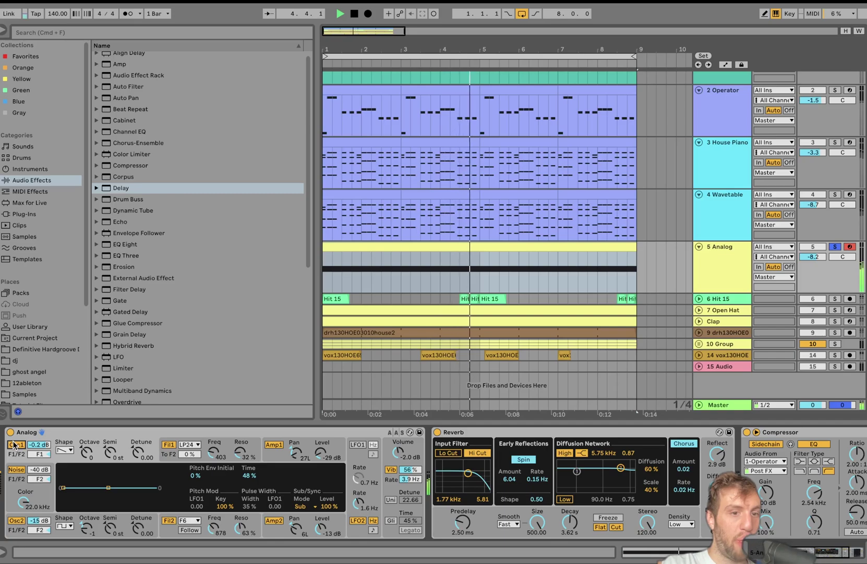
pyautogui.press('space')
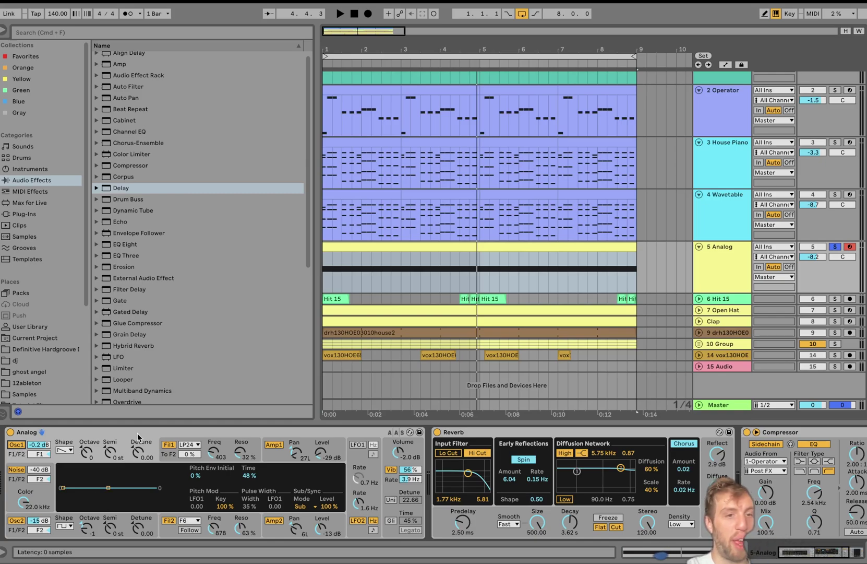
# Examine the Analog instrument's Osc2 pitch envelope, pitch modulation and sub settings while auditioning the sound.
pyautogui.click(114, 513)
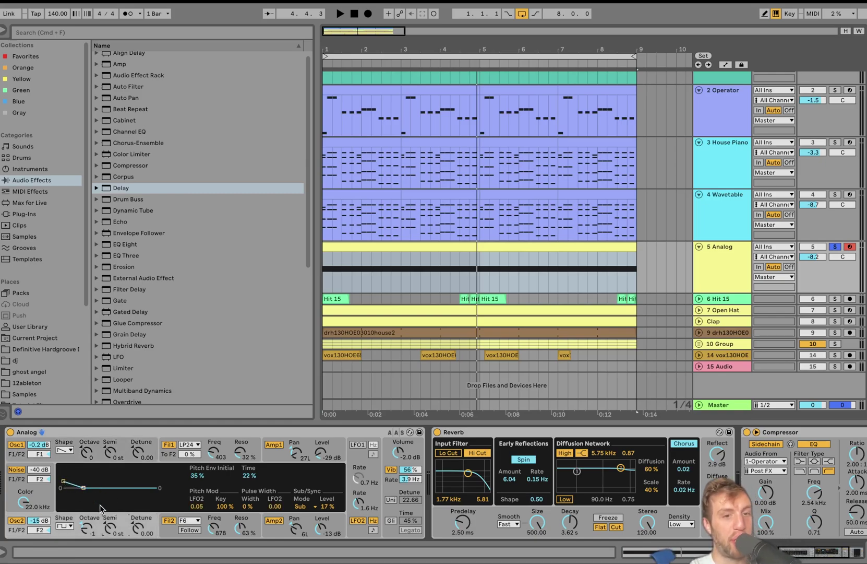
pyautogui.press('space')
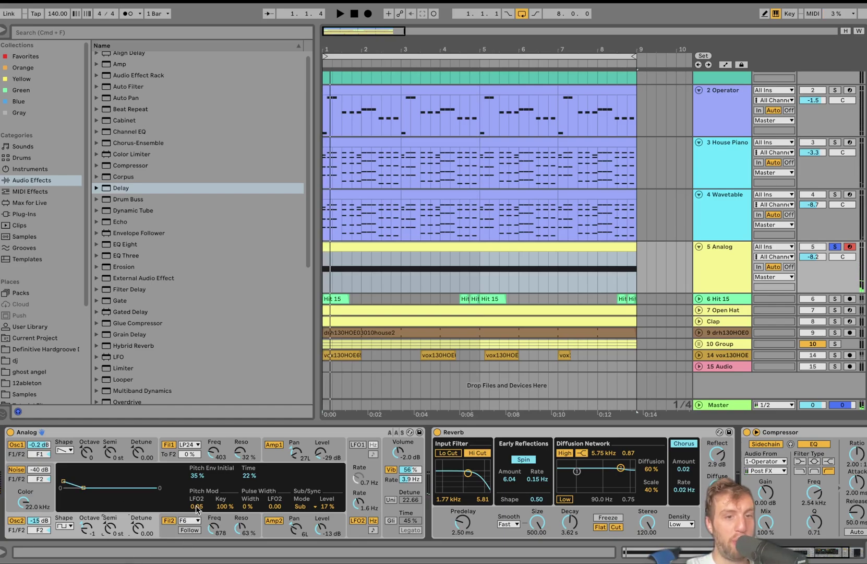
pyautogui.click(153, 443)
pyautogui.click(122, 520)
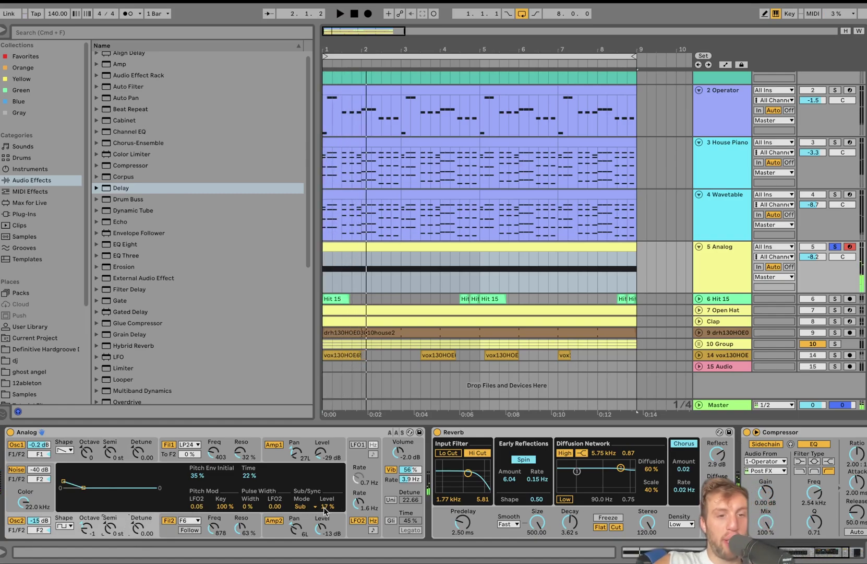
# Examine the Analog instrument's Fil1 and Amp1 envelopes, LFO waves and global voice settings.
pyautogui.click(233, 452)
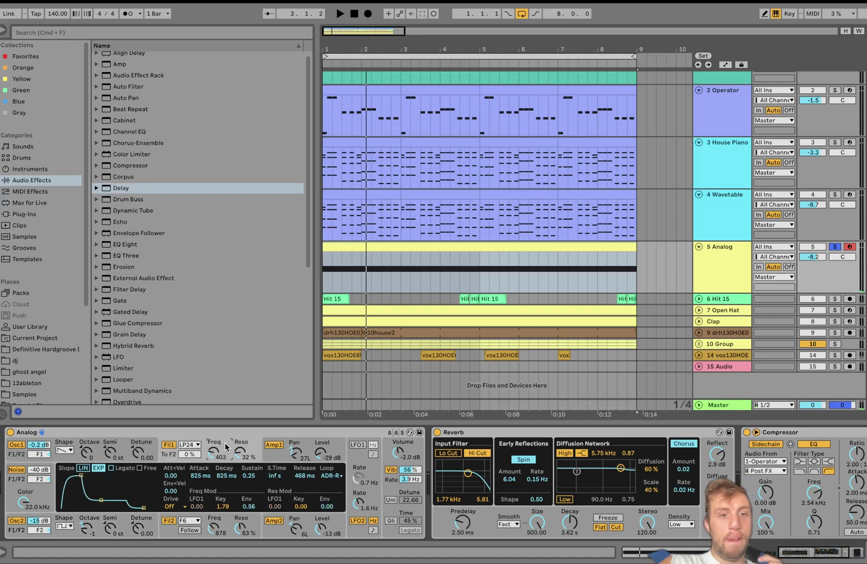
pyautogui.click(280, 451)
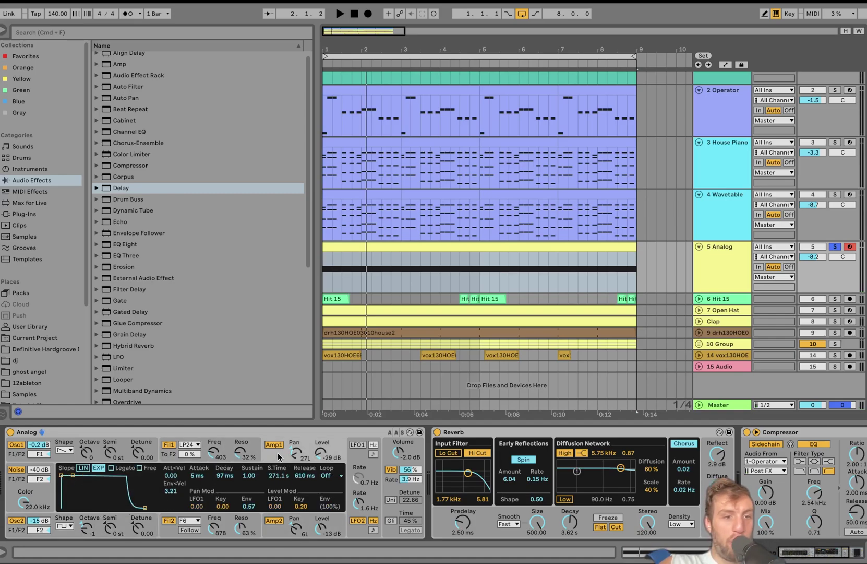
pyautogui.click(369, 517)
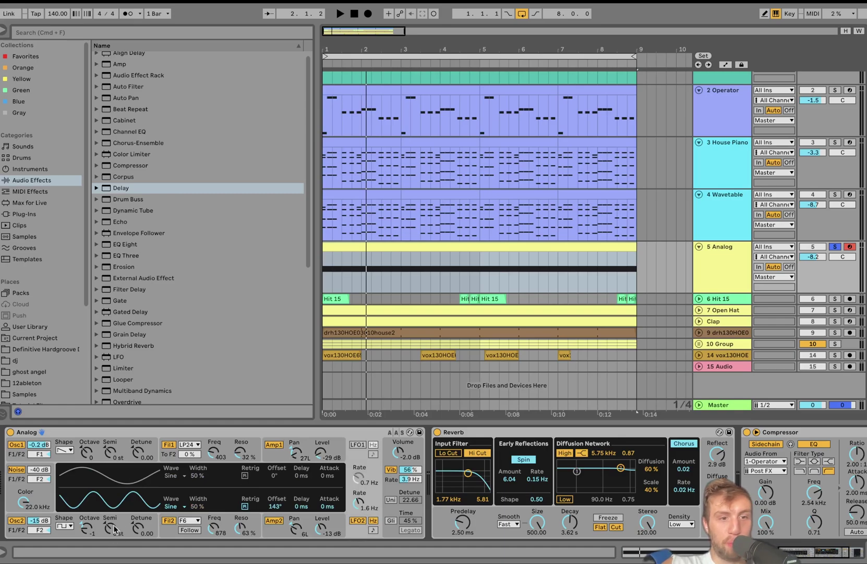
pyautogui.click(411, 496)
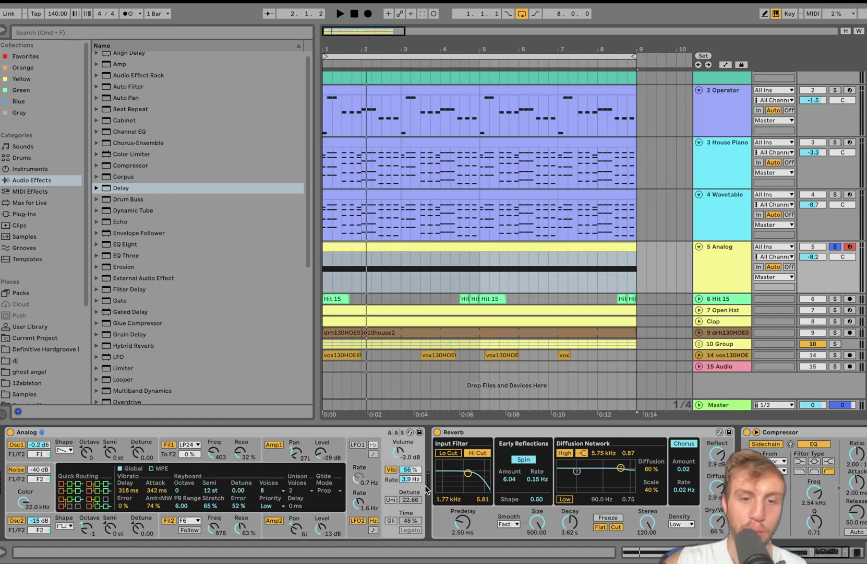
# Compare the Analog track with its Reverb bypassed and switched back on, and select the track's Compressor.
pyautogui.hscroll(2, 417, 475)
pyautogui.hscroll(6, 414, 469)
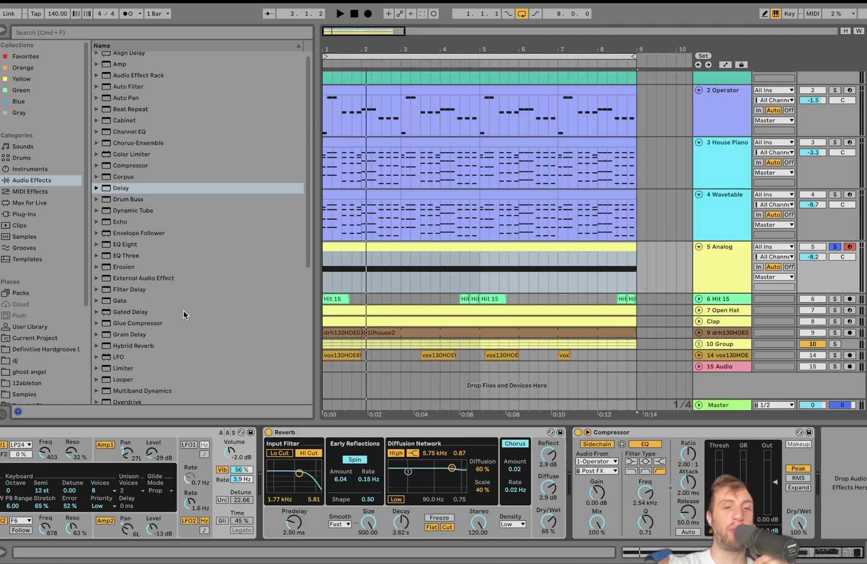
pyautogui.click(268, 432)
pyautogui.press('space')
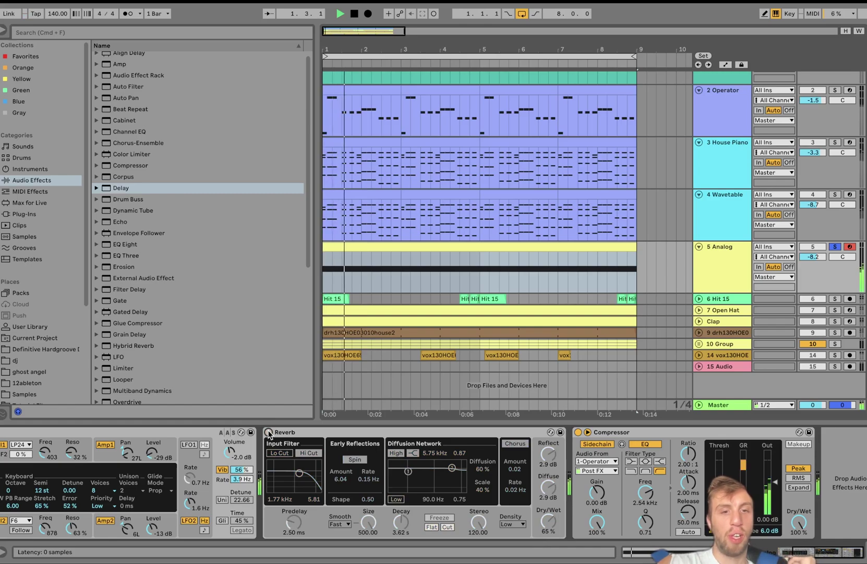
pyautogui.press('space')
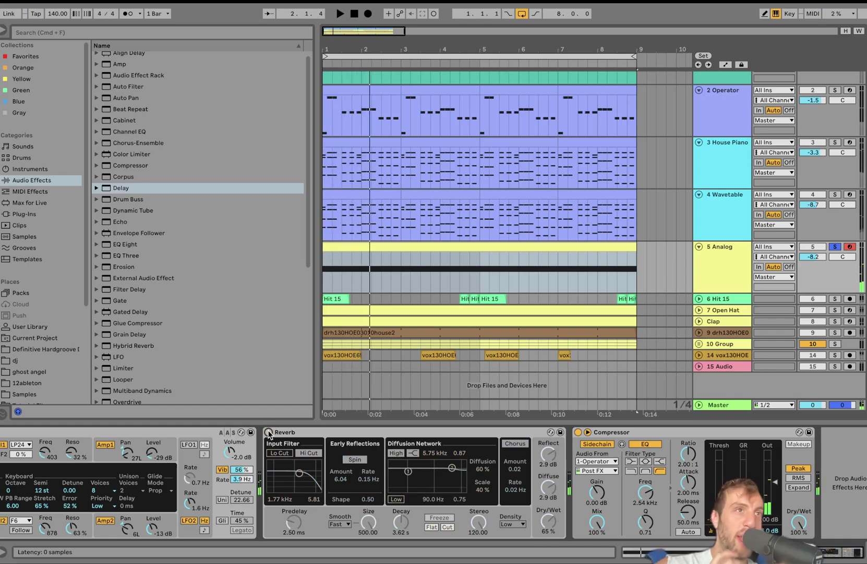
pyautogui.click(268, 432)
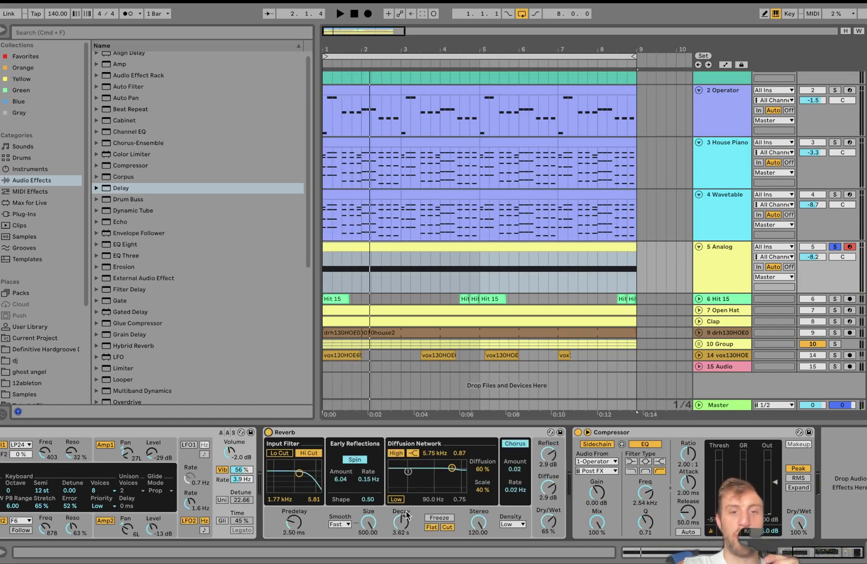
pyautogui.press('space')
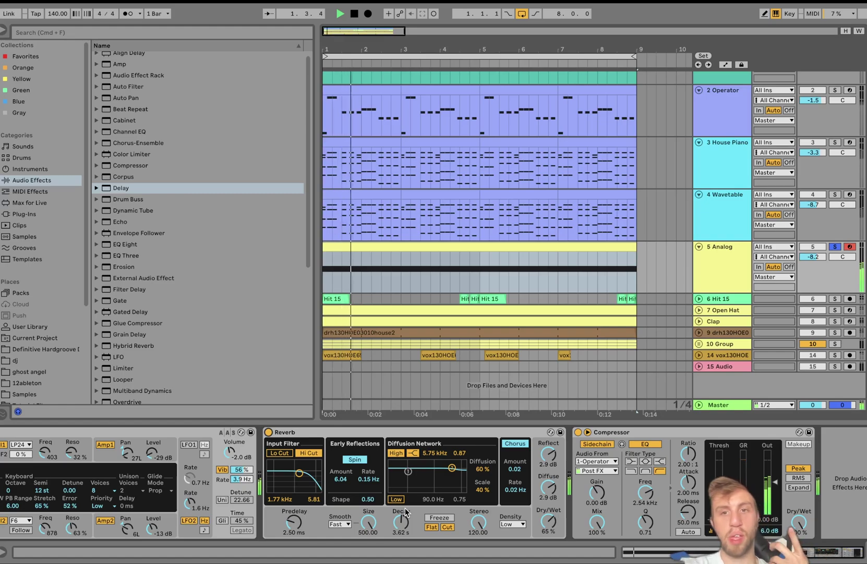
pyautogui.press('space')
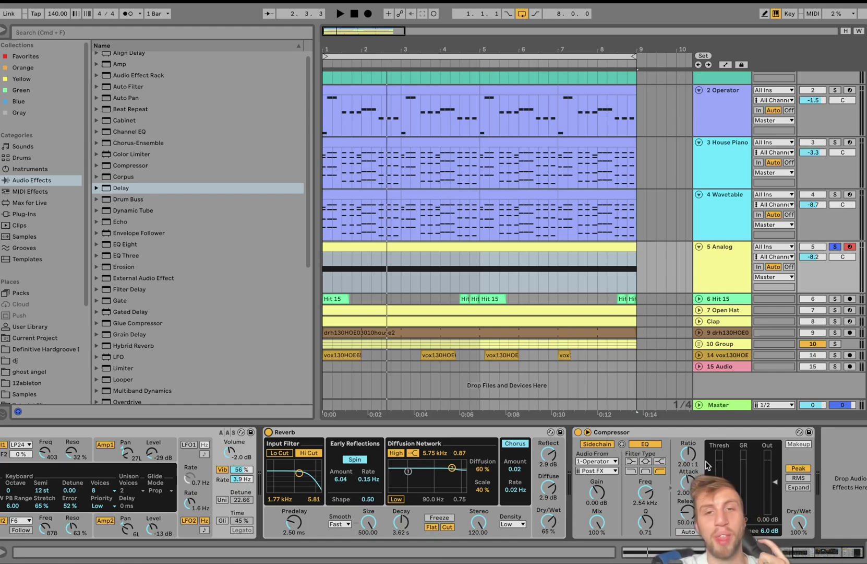
pyautogui.click(622, 432)
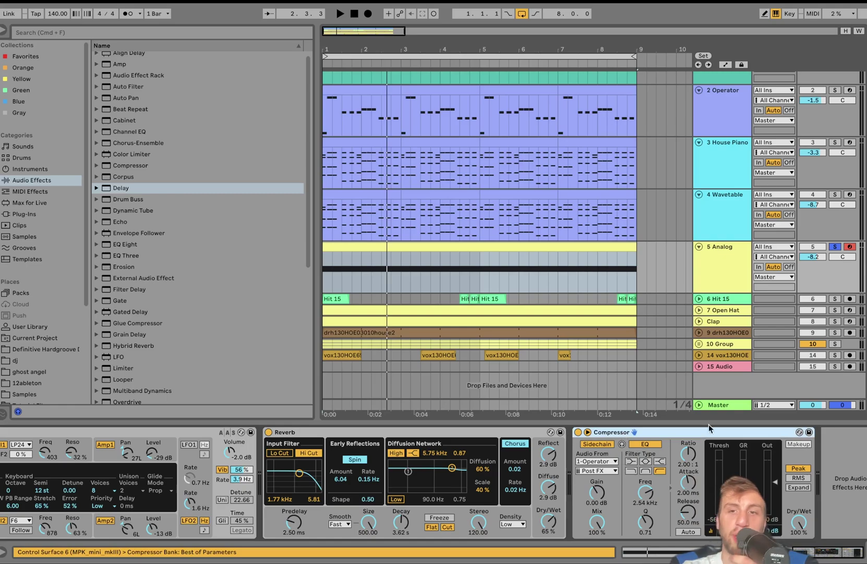
# Solo and unfold the Hit 15 track, play its hits from the start and from 4.3.1, and stop.
pyautogui.click(836, 299)
pyautogui.click(700, 299)
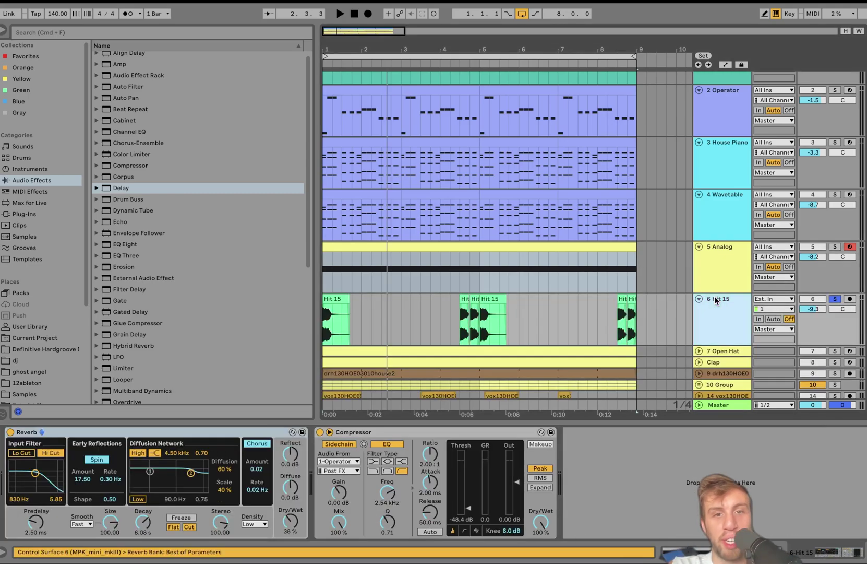
pyautogui.press('space')
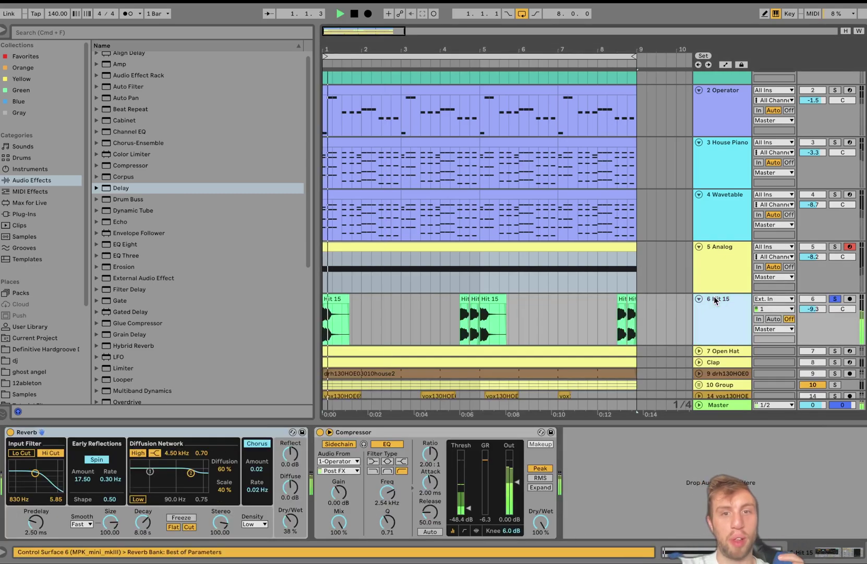
pyautogui.click(465, 304)
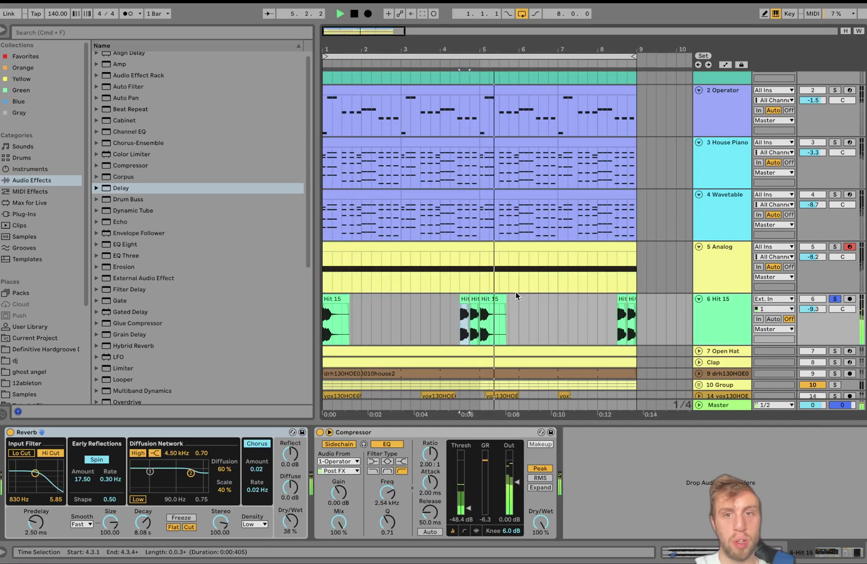
pyautogui.press('space')
# Add House Piano to the solo and play it together with the Hit 15 clips from the start and from 4.3.1.
pyautogui.click(339, 319)
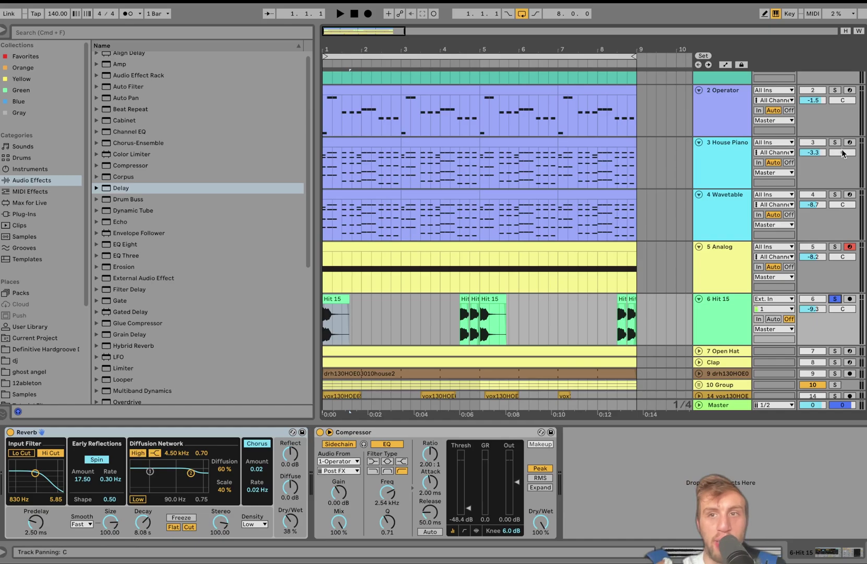
pyautogui.press('space')
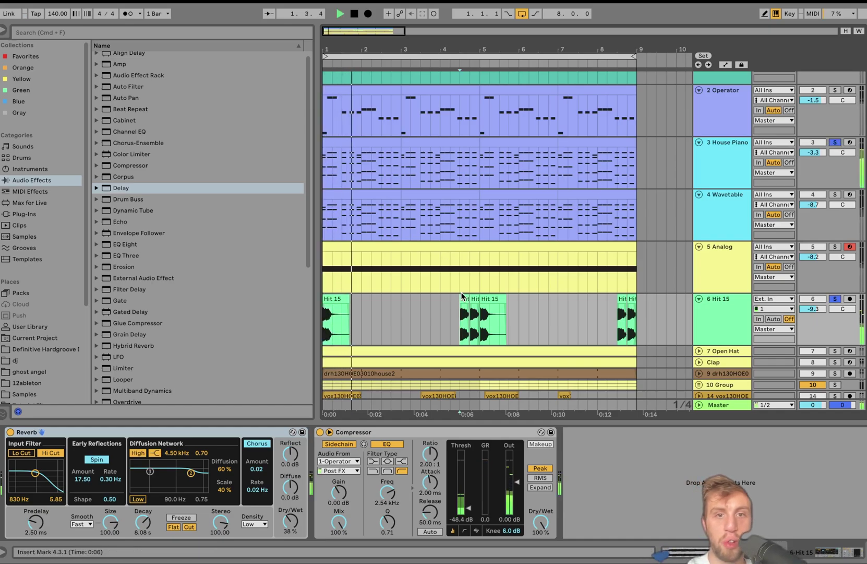
pyautogui.click(462, 295)
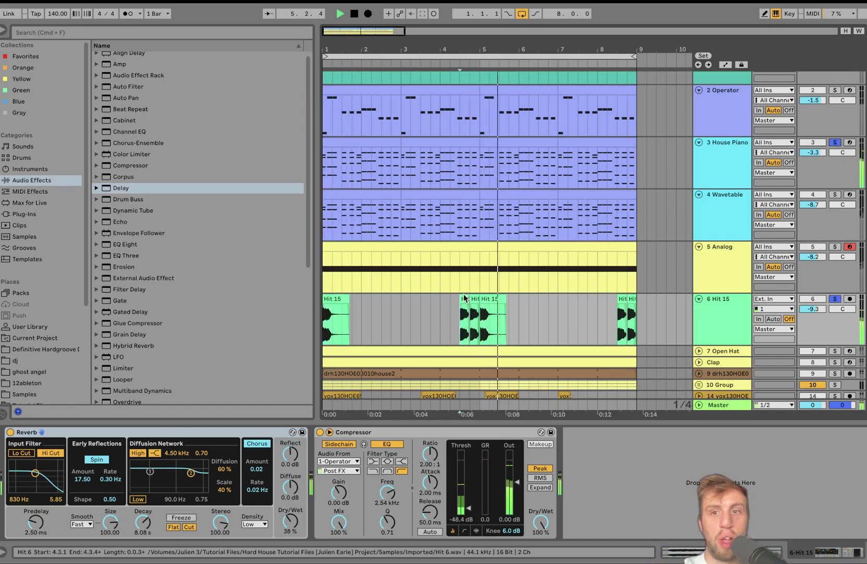
pyautogui.press('space')
pyautogui.click(334, 318)
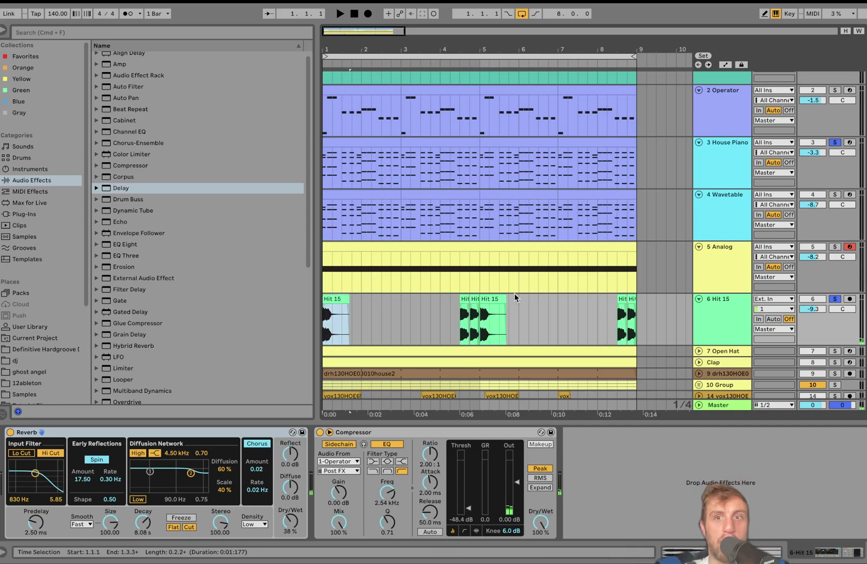
pyautogui.press('space')
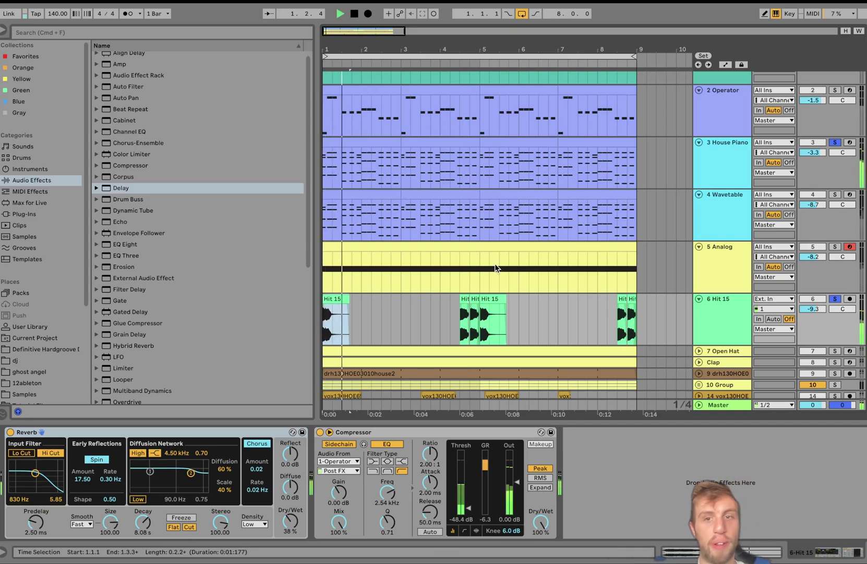
# Solo only the Hit 15 track again, replay its first clip and stop, and select the track's Compressor.
pyautogui.click(835, 299)
pyautogui.click(705, 331)
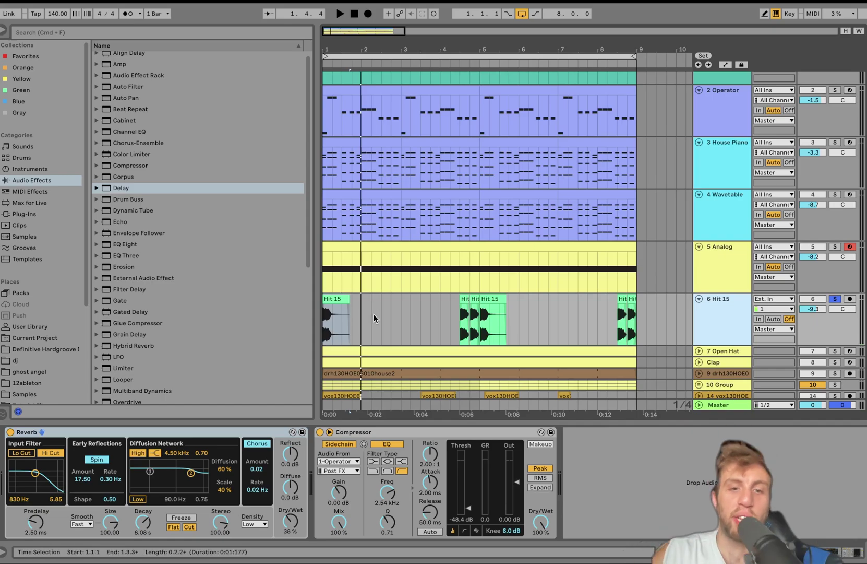
pyautogui.click(332, 309)
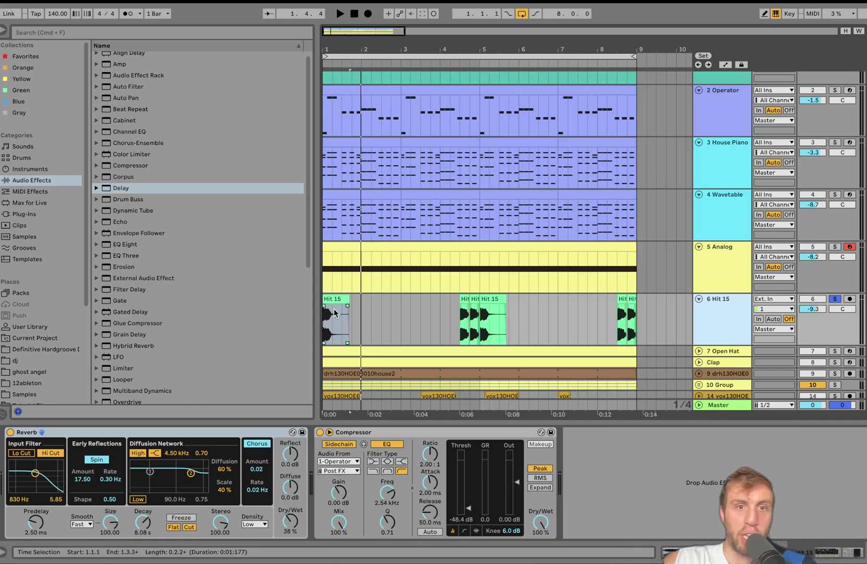
pyautogui.press('space')
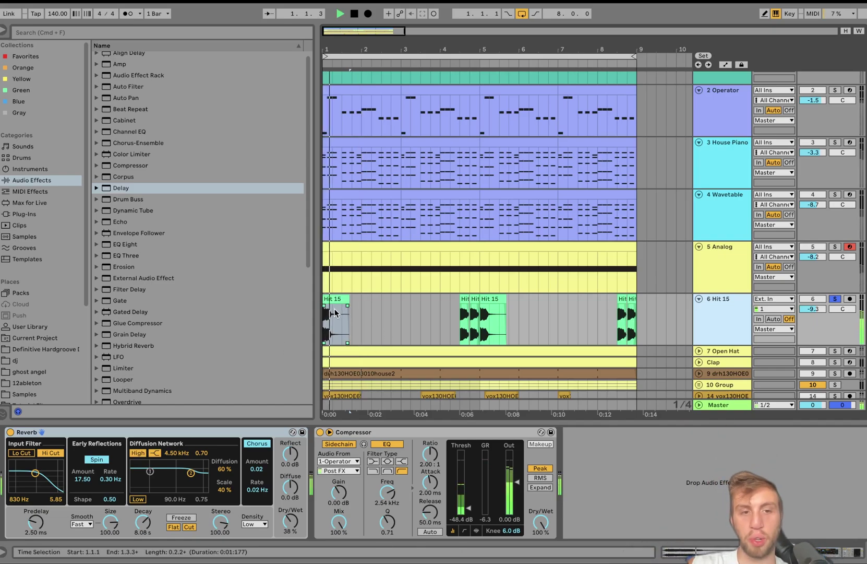
pyautogui.press('space')
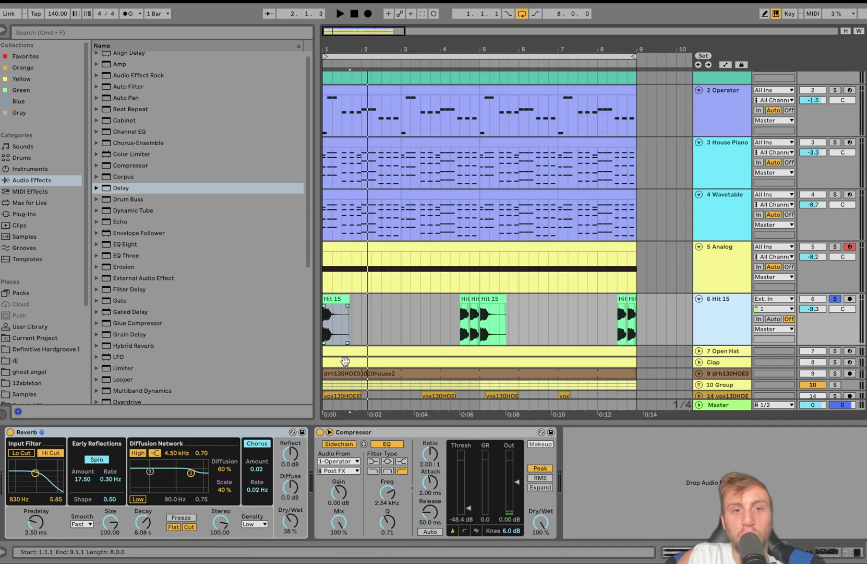
pyautogui.click(362, 433)
# Solo the tracks from Open Hat through 10 Group together, play them and unfold all tracks.
pyautogui.scroll(-2, 569, 320)
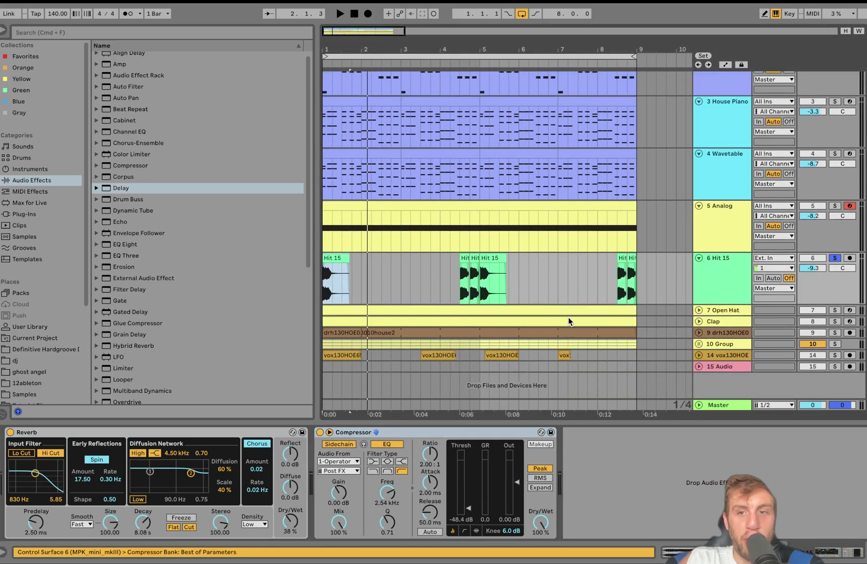
pyautogui.click(725, 311)
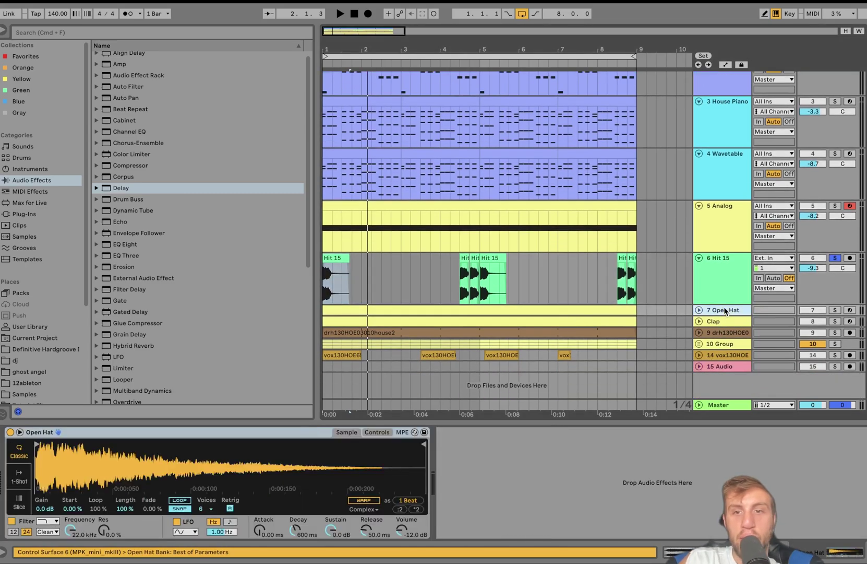
pyautogui.click(726, 348)
pyautogui.click(836, 343)
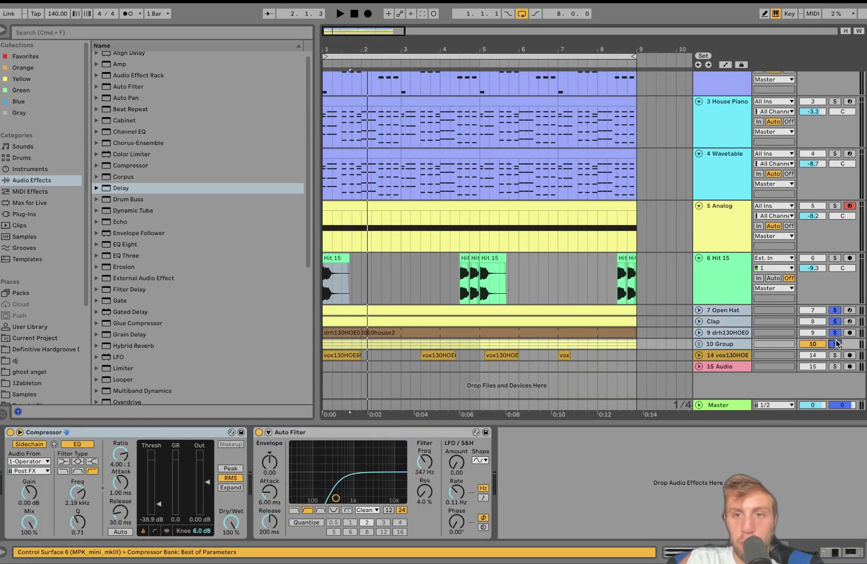
pyautogui.press('space')
pyautogui.keyDown('alt'); pyautogui.click(699, 310); pyautogui.keyUp('alt')
pyautogui.scroll(-3, 705, 282)
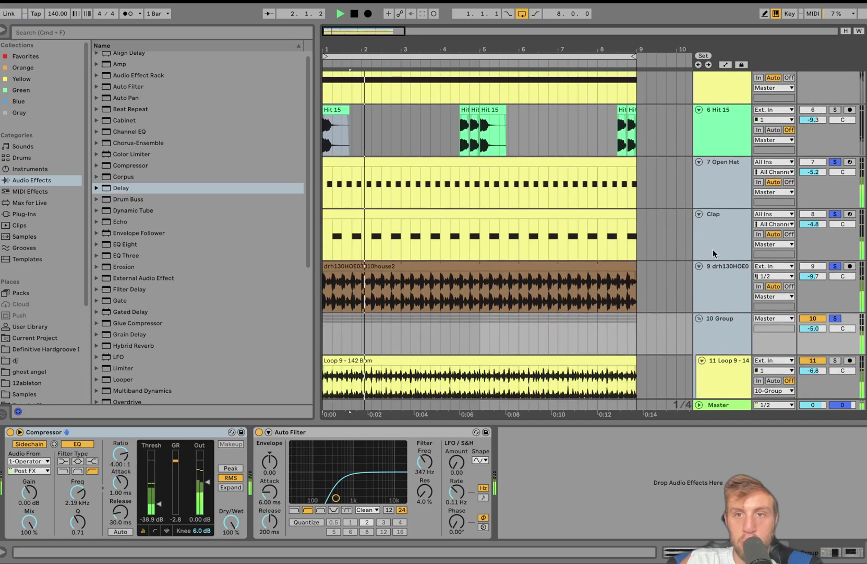
# Narrow the solo to the Open Hat and Clap tracks and play them from the start.
pyautogui.click(719, 184)
pyautogui.click(836, 162)
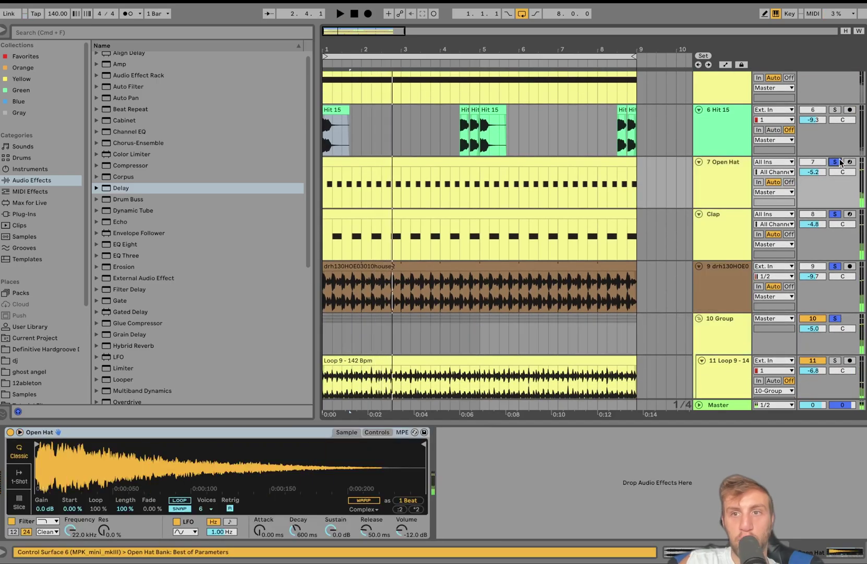
pyautogui.keyDown('super'); pyautogui.click(835, 214); pyautogui.keyUp('super')
pyautogui.press('space')
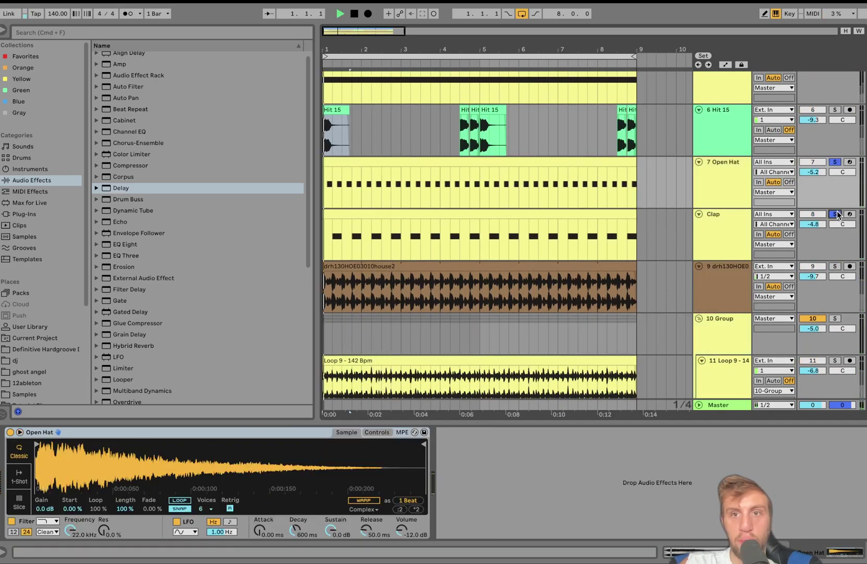
# Select the Open Hat track to show its instrument and replay the soloed Open Hat and Clap from the start.
pyautogui.click(714, 241)
pyautogui.click(728, 176)
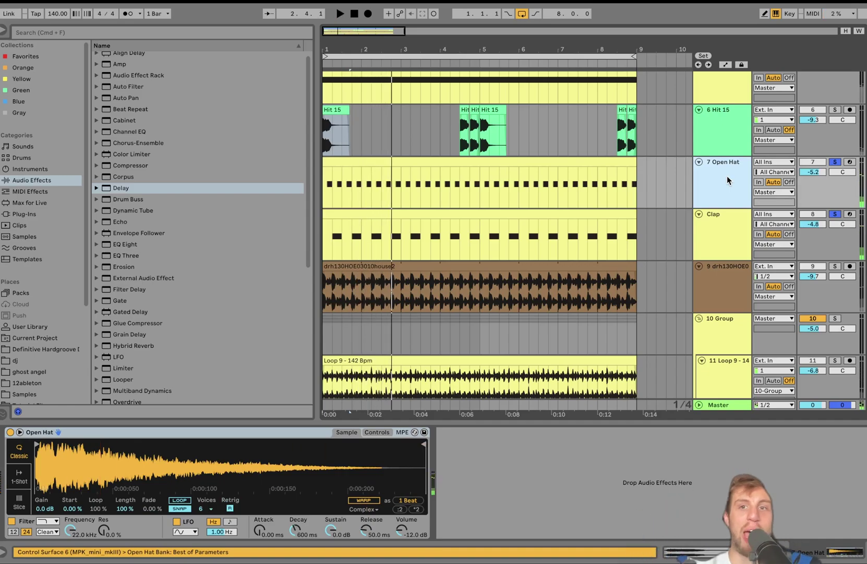
pyautogui.scroll(5, 727, 176)
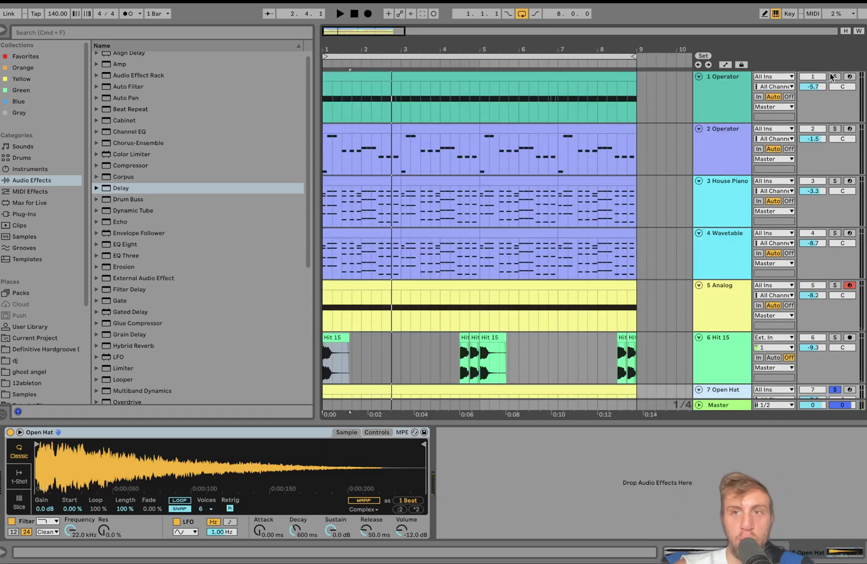
pyautogui.press('space')
pyautogui.scroll(-8, 766, 153)
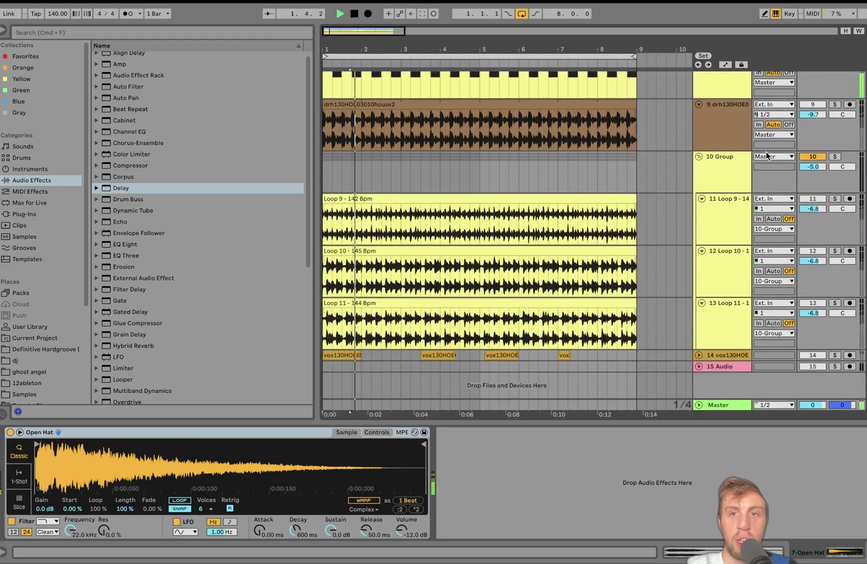
pyautogui.scroll(5, 767, 153)
pyautogui.scroll(2, 767, 155)
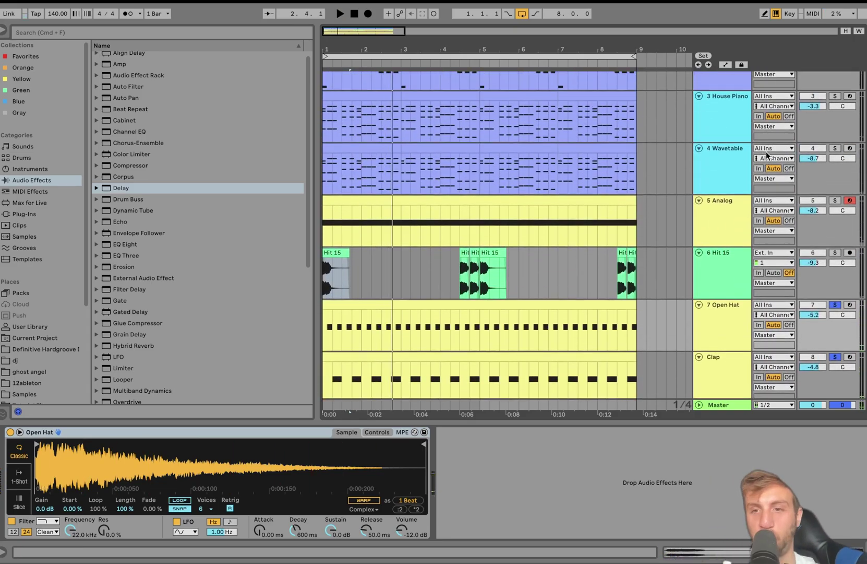
# Solo only the Open Hat track and play it from the start.
pyautogui.click(836, 305)
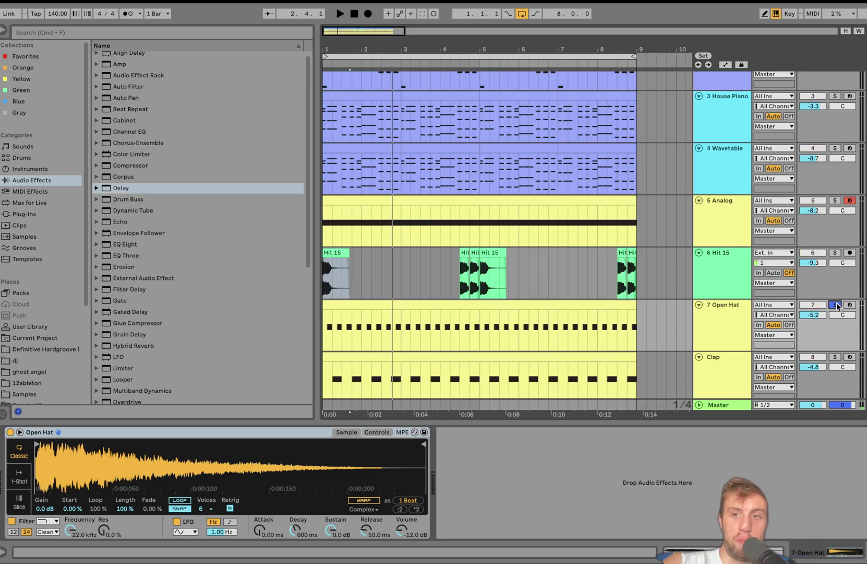
pyautogui.click(705, 329)
pyautogui.scroll(-2, 705, 329)
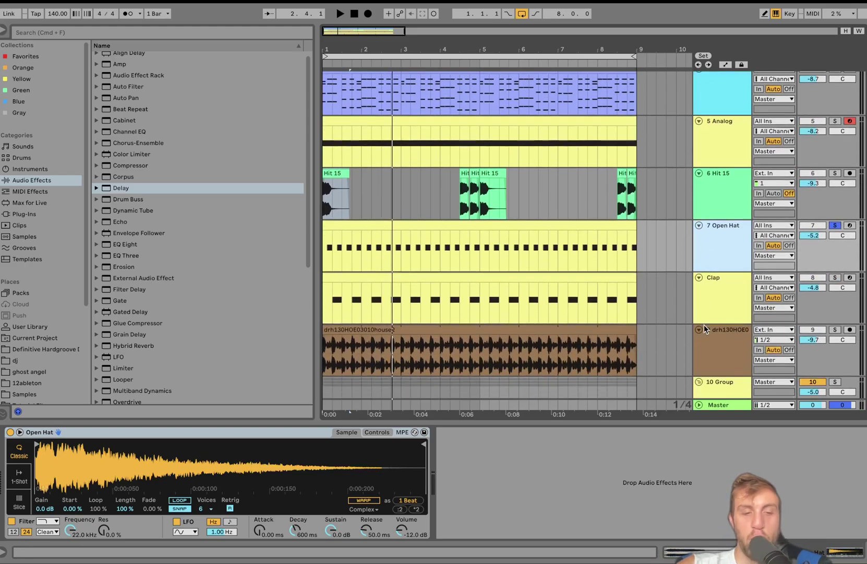
pyautogui.press('space')
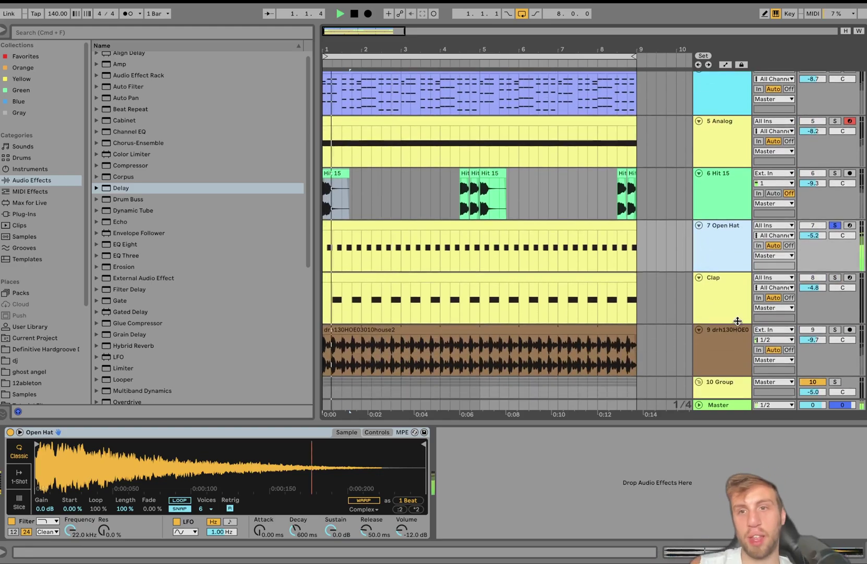
# Switch the solo to the Clap track, show the Clap Crunch sample waveform and stop playback.
pyautogui.click(731, 286)
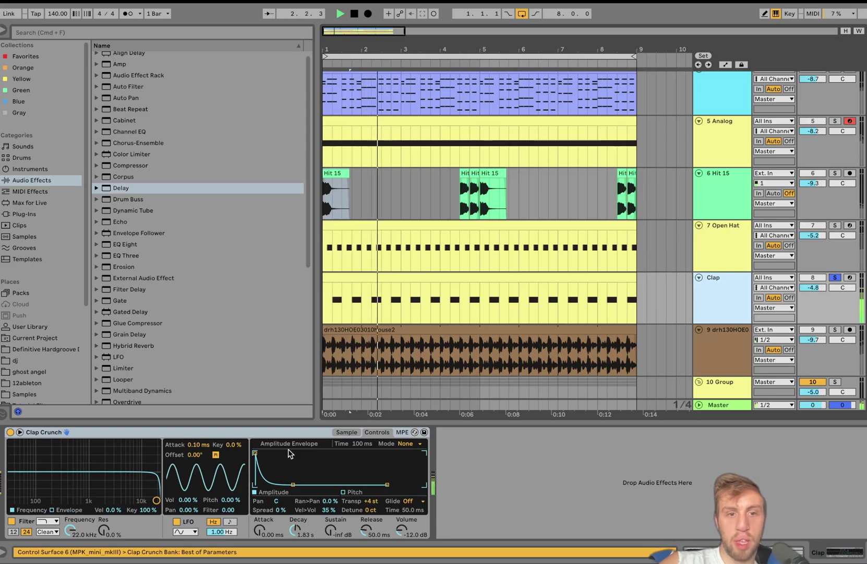
pyautogui.click(346, 432)
pyautogui.scroll(-5, 252, 468)
pyautogui.press('space')
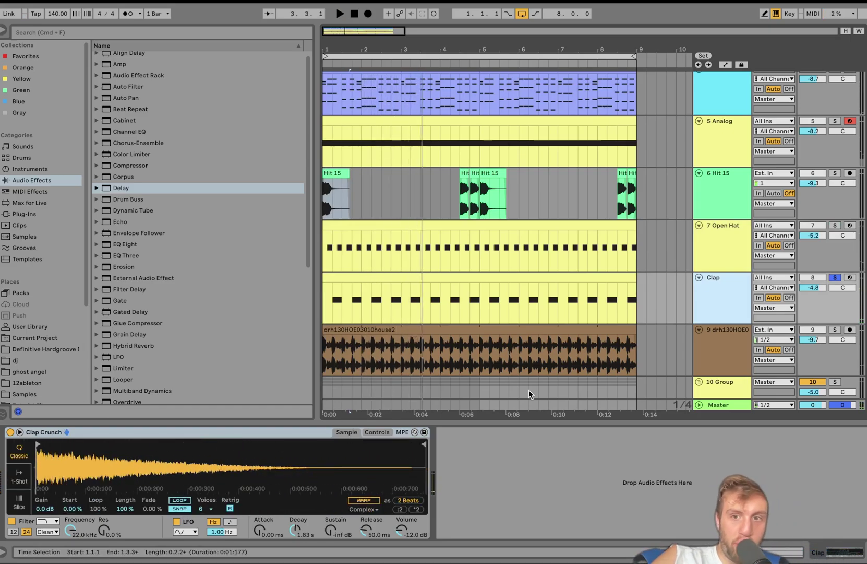
# Solo the Open Hat and Clap tracks together and play them from the start.
pyautogui.scroll(-4, 596, 327)
pyautogui.scroll(3, 666, 257)
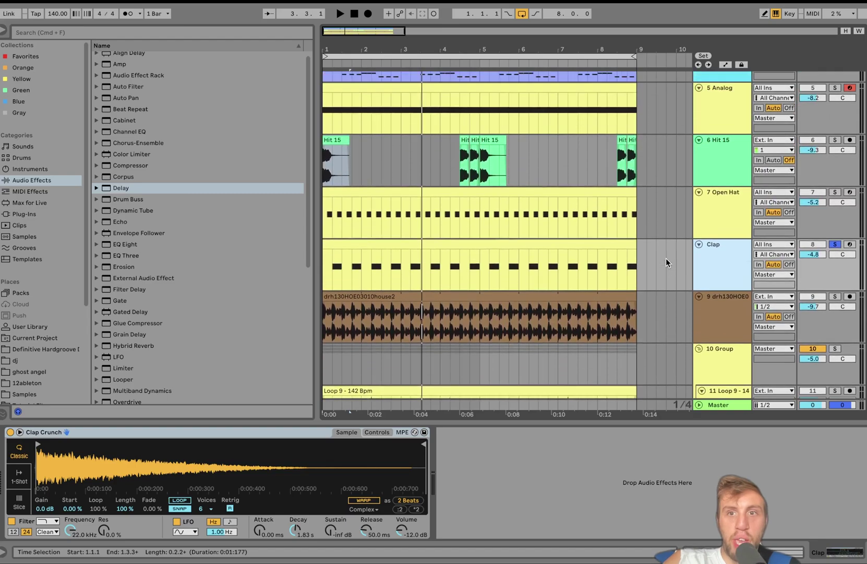
pyautogui.click(716, 227)
pyautogui.click(835, 193)
pyautogui.scroll(5, 837, 197)
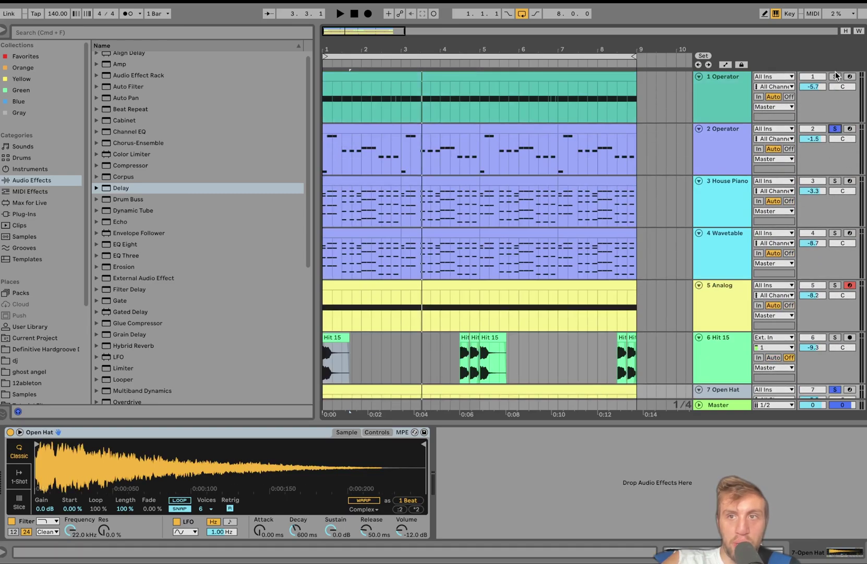
pyautogui.press('space')
pyautogui.scroll(-5, 823, 106)
pyautogui.scroll(-7, 747, 236)
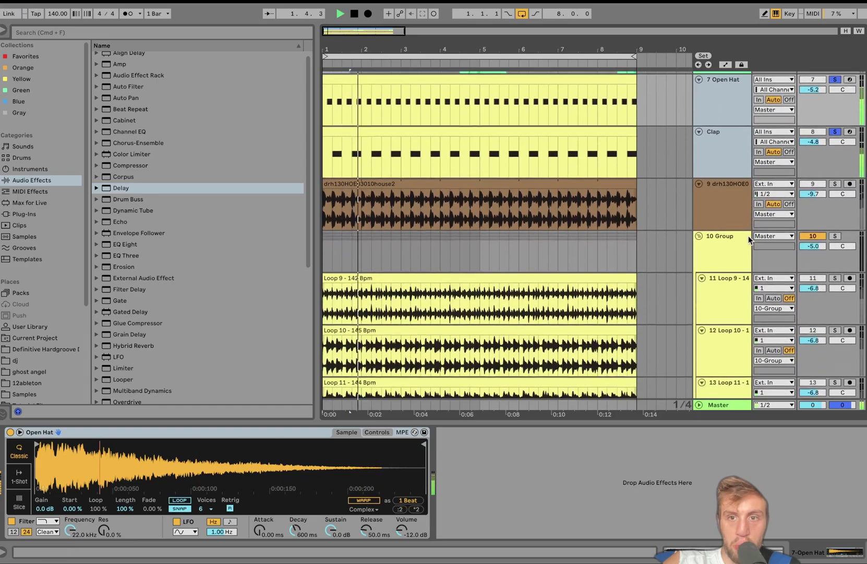
# Select the Clap track, stop playback and show the Clap Crunch filter, LFO and envelope controls.
pyautogui.click(716, 90)
pyautogui.press('space')
pyautogui.scroll(5, 719, 157)
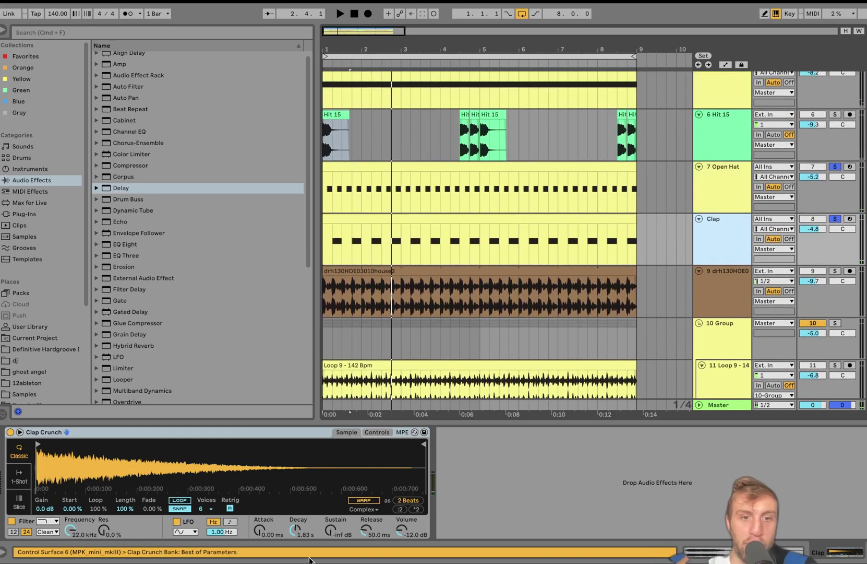
pyautogui.click(379, 432)
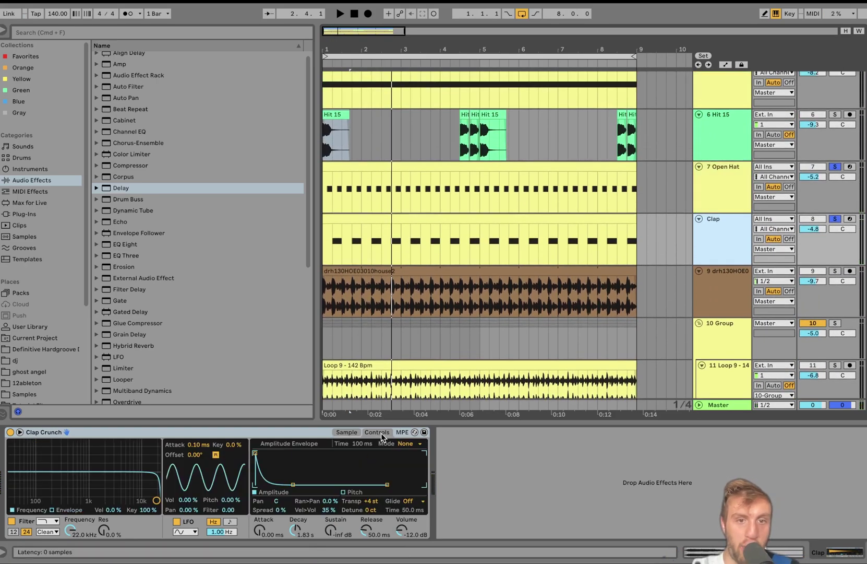
# Select the Open Hat track's clip, play the soloed Open Hat and Clap from the start and stop.
pyautogui.click(715, 204)
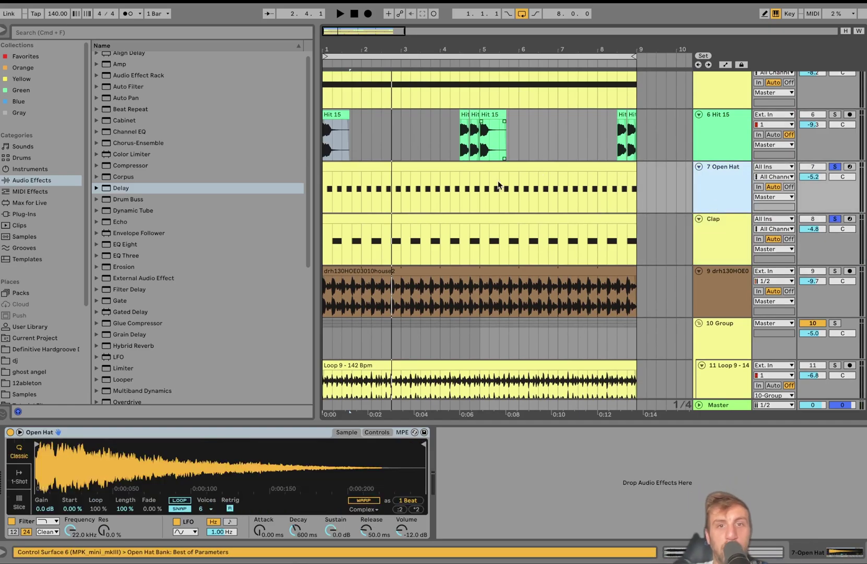
pyautogui.click(518, 165)
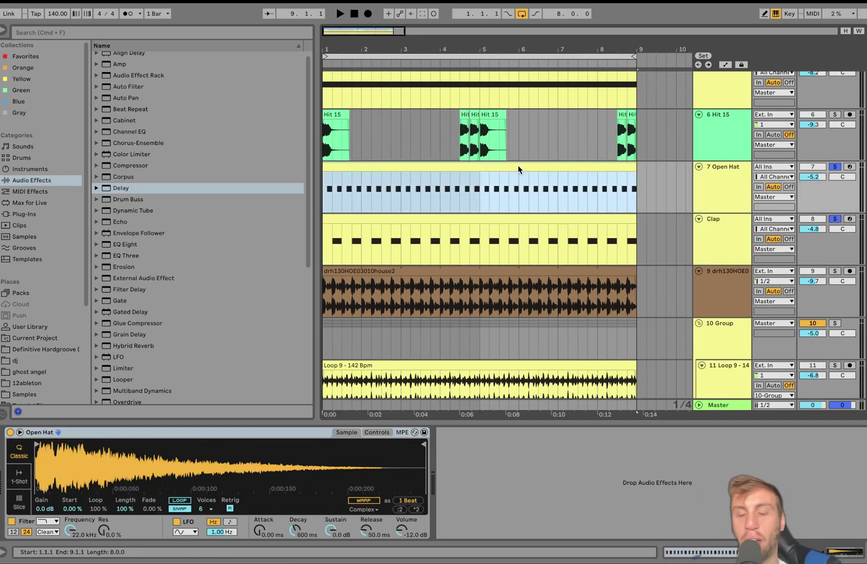
pyautogui.press('space')
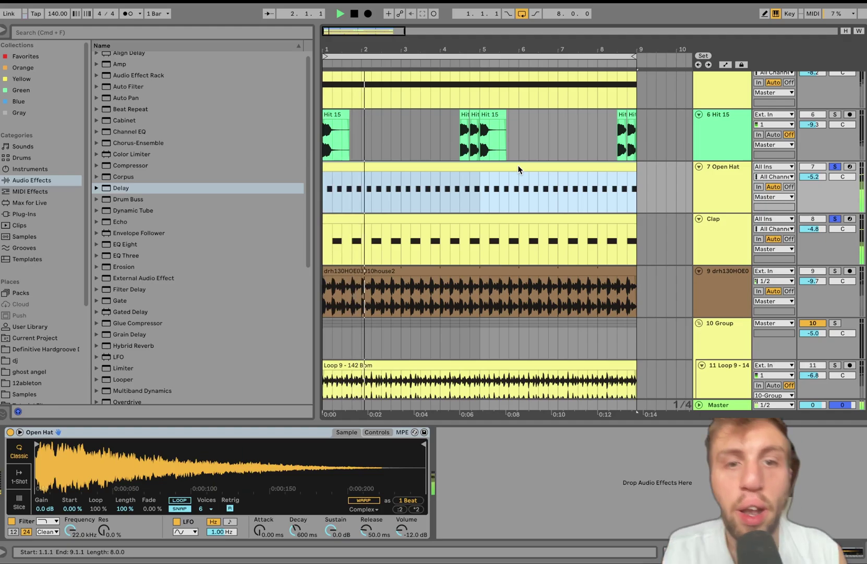
pyautogui.press('space')
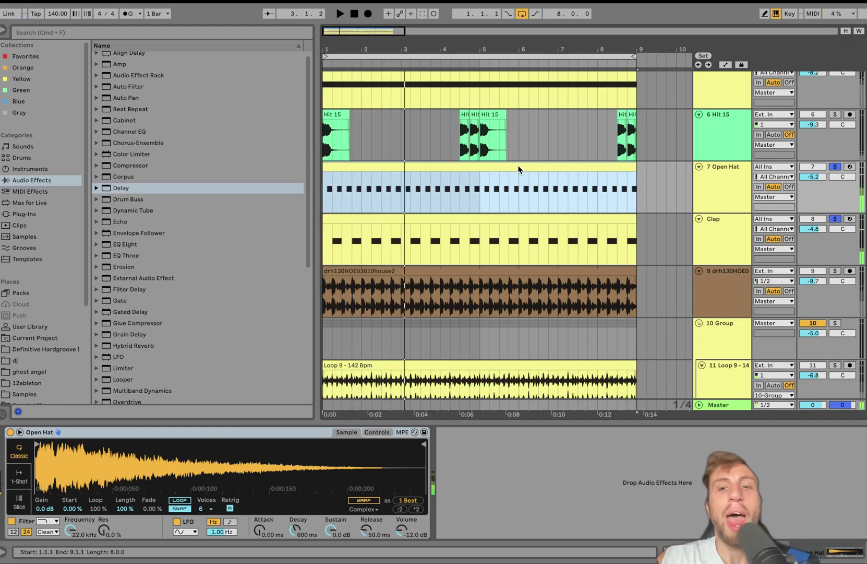
# Add the drh130HOE03010house2 loop track and 10 Group to the solo during playback, view the loop's Auto Filter and stop.
pyautogui.scroll(-5, 530, 222)
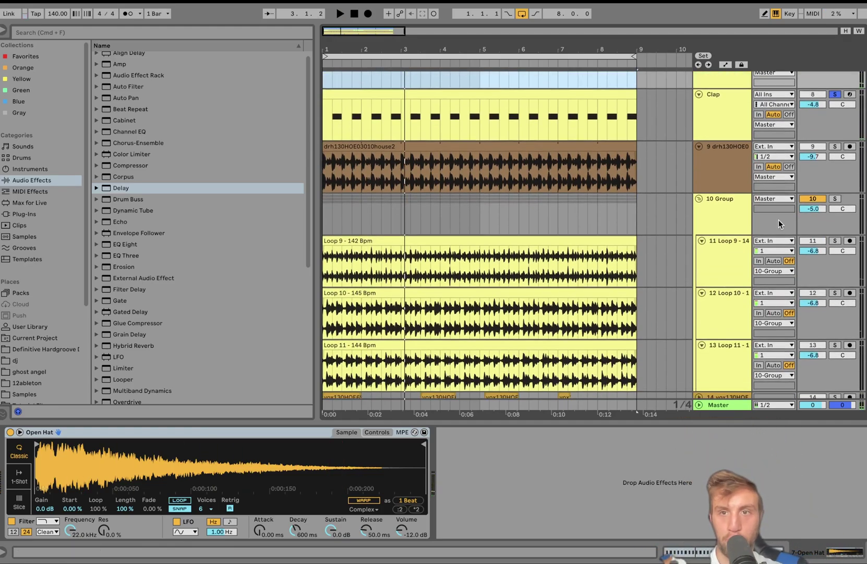
pyautogui.click(836, 146)
pyautogui.press('space')
pyautogui.click(731, 150)
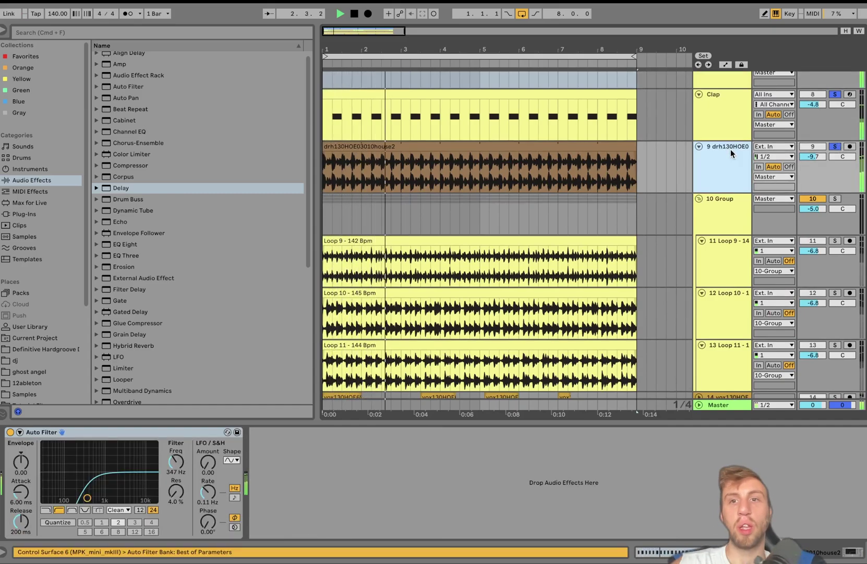
pyautogui.click(835, 199)
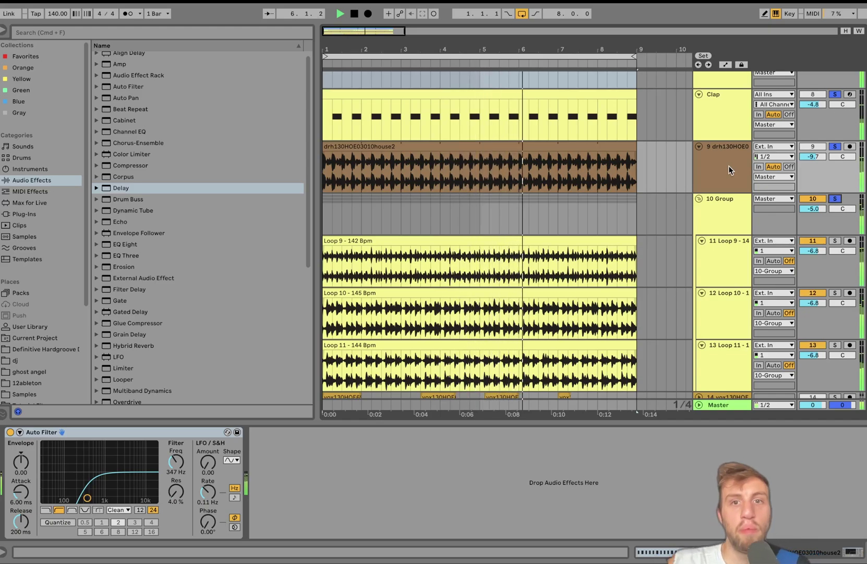
pyautogui.press('space')
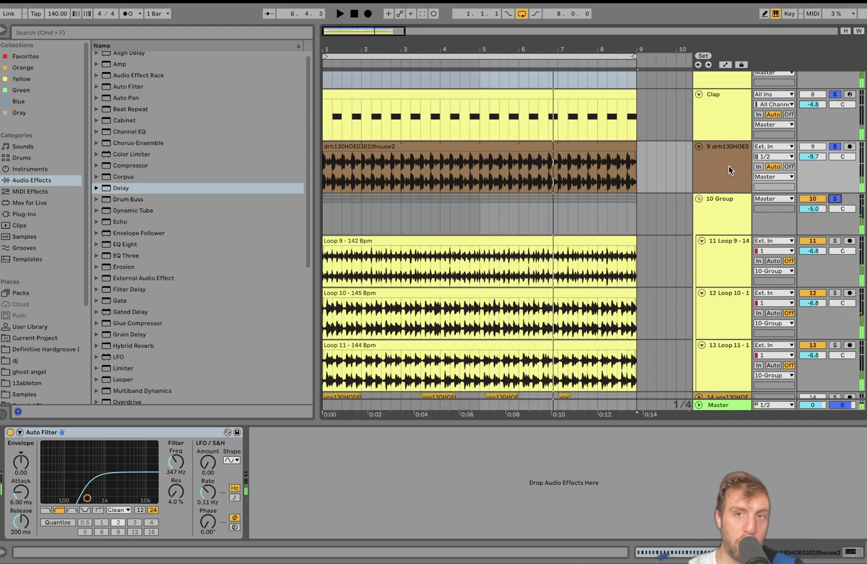
# Solo only the drh130HOE03010house2 loop track and briefly play it with its Auto Filter on.
pyautogui.click(728, 166)
pyautogui.click(835, 146)
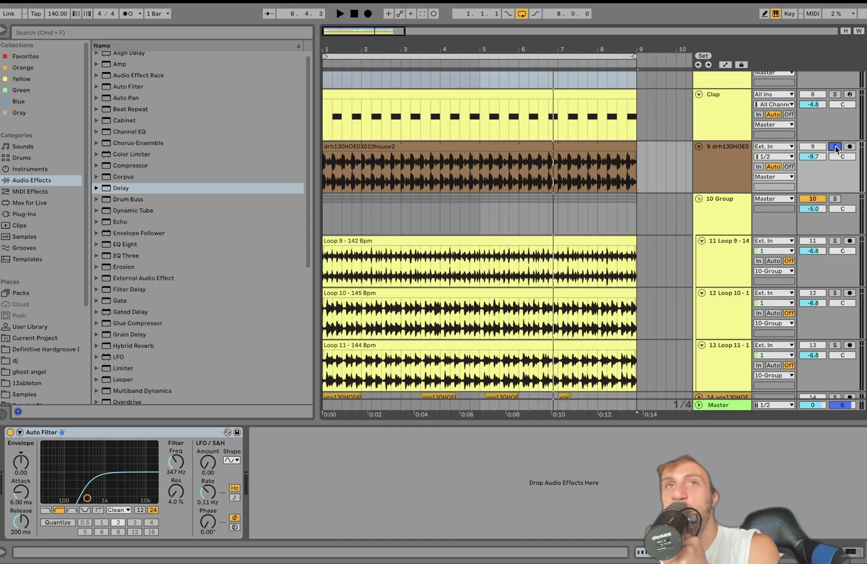
pyautogui.click(714, 159)
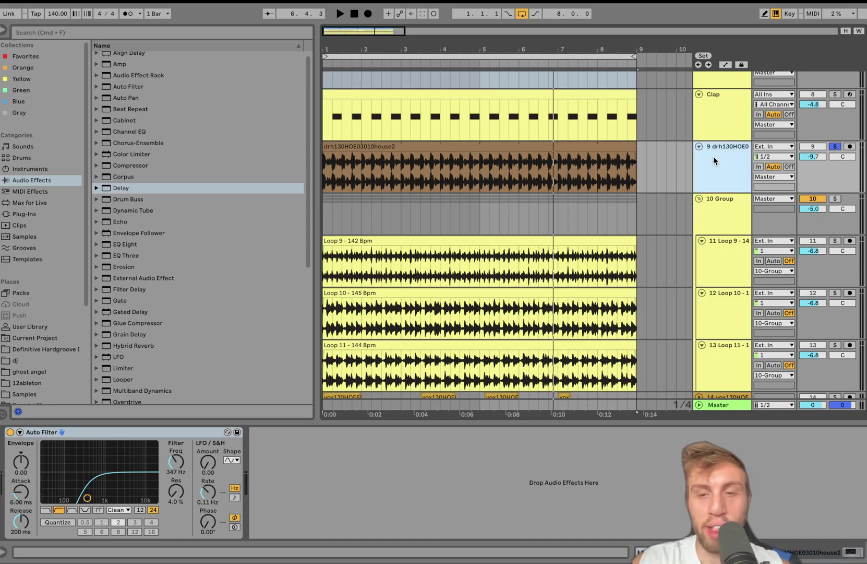
pyautogui.press('space')
pyautogui.press('space')
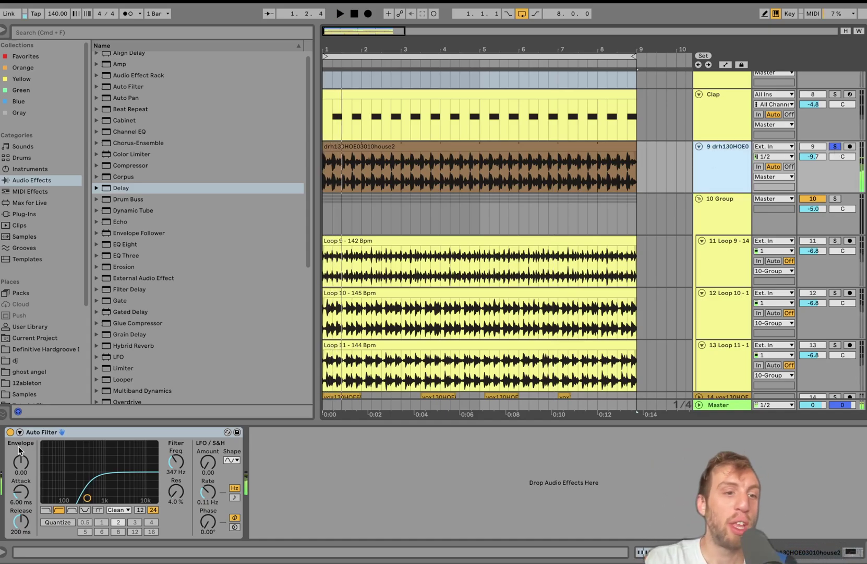
# Bypass the Auto Filter on the drh130HOE03010house2 track, play the loop unfiltered and select its clip.
pyautogui.click(10, 432)
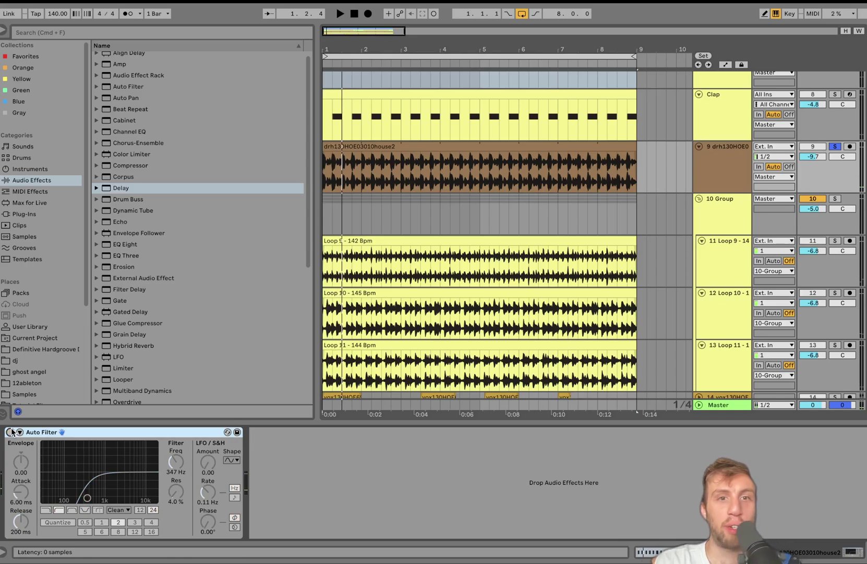
pyautogui.press('space')
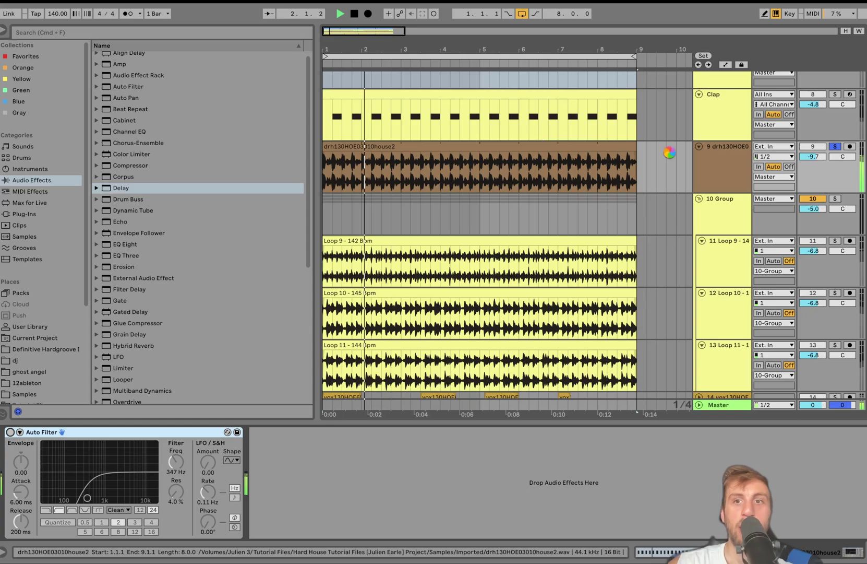
pyautogui.click(703, 164)
pyautogui.doubleClick(556, 147)
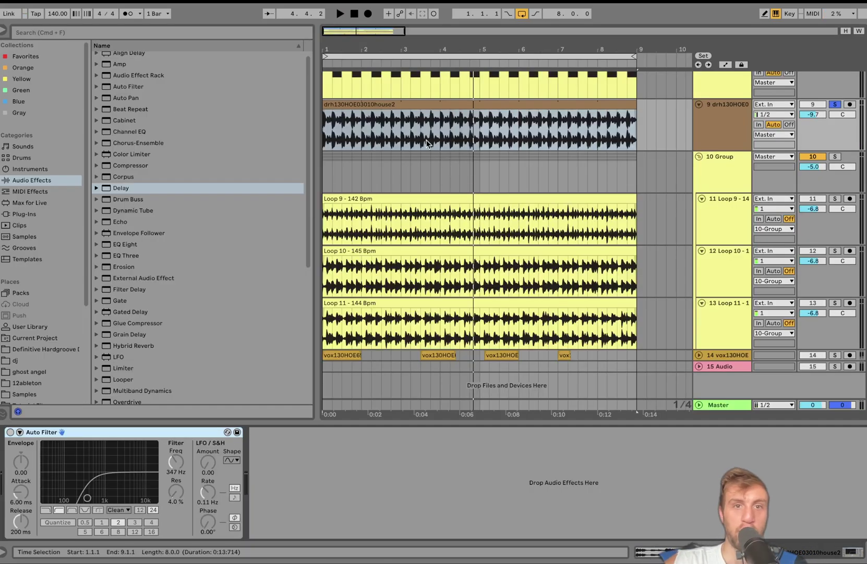
pyautogui.click(371, 119)
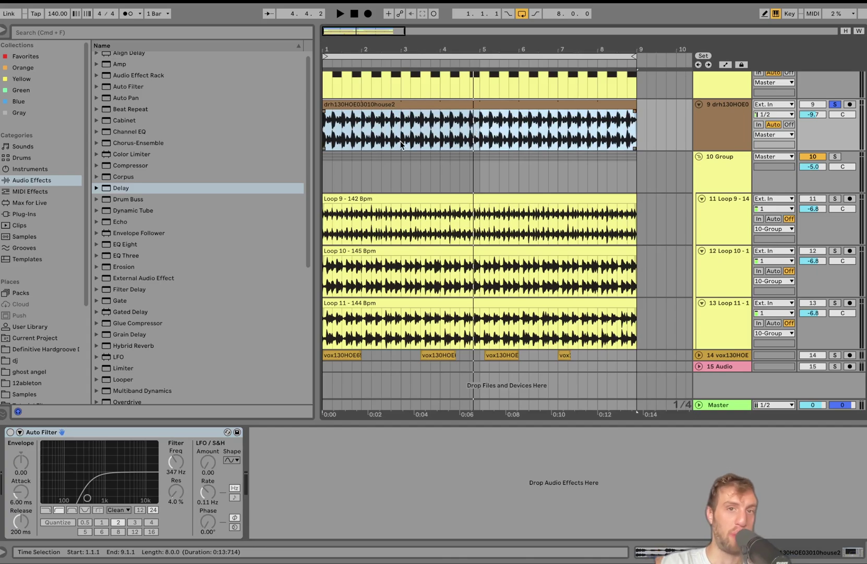
# Replay the unfiltered drh130HOE03010house2 loop, re-enable its Auto Filter and play it again for comparison.
pyautogui.press('space')
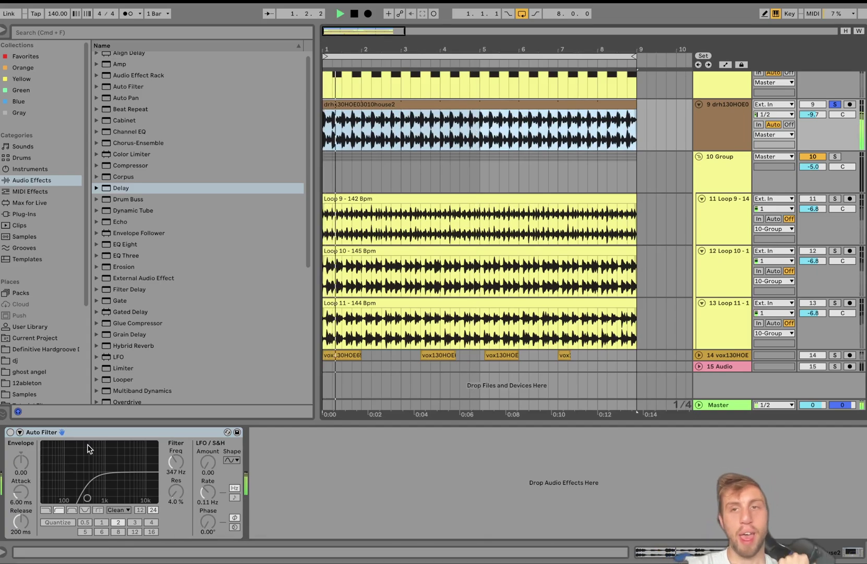
pyautogui.press('space')
pyautogui.click(10, 432)
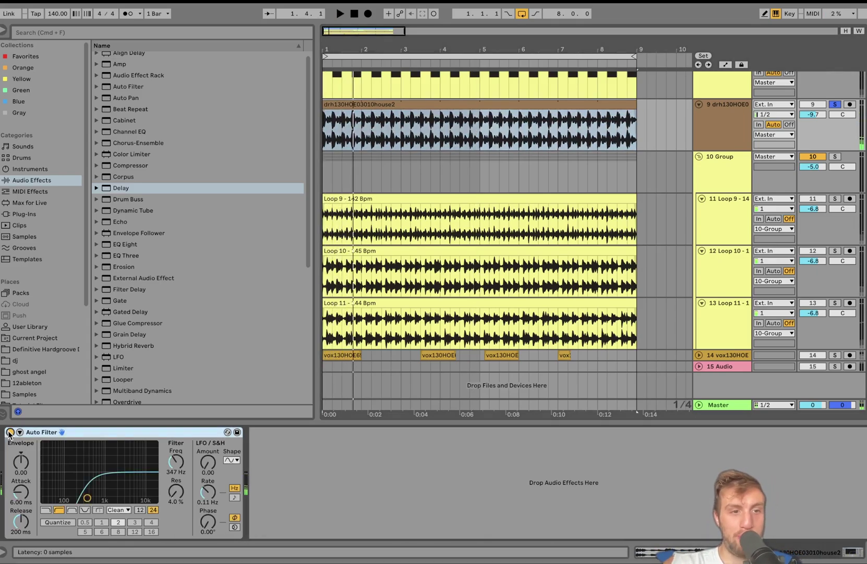
pyautogui.press('space')
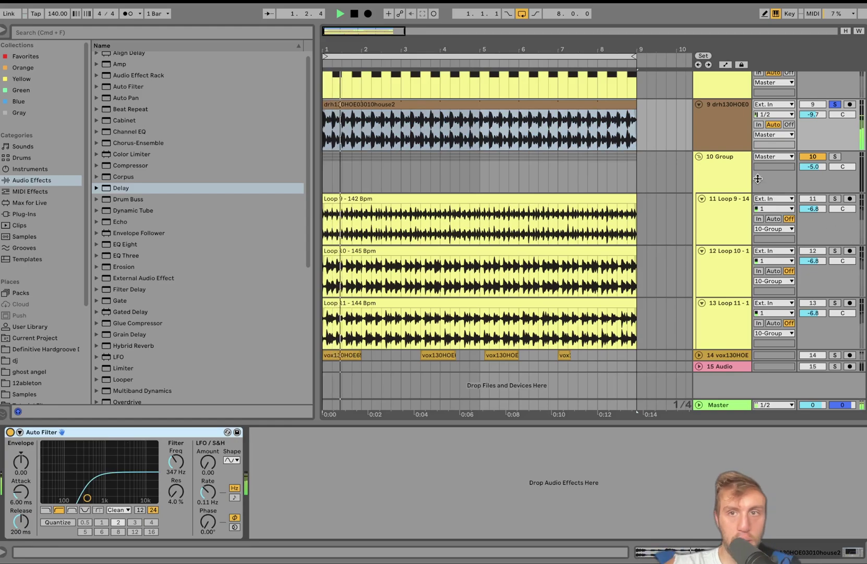
# Solo 10 Group, bypass its Auto Filter and Compressor during playback, select the Loop 9 track and stop.
pyautogui.click(736, 166)
pyautogui.click(836, 157)
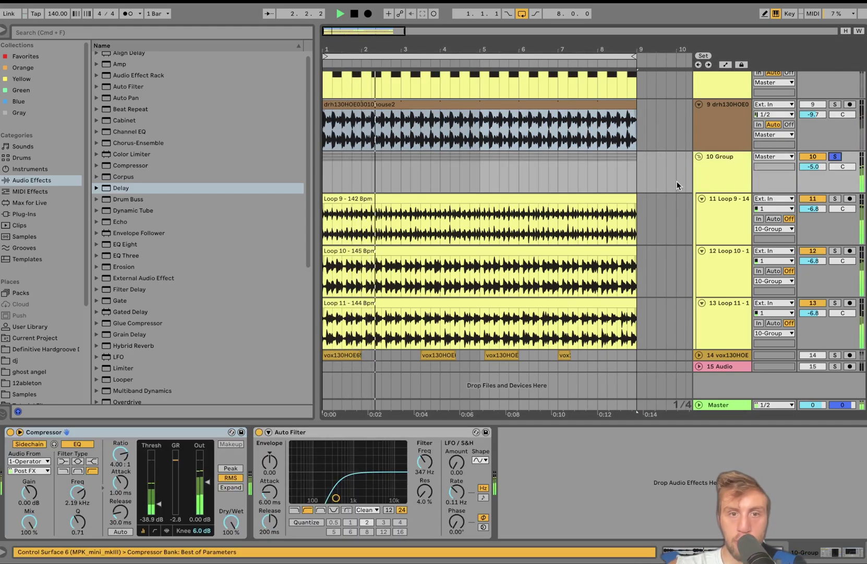
pyautogui.click(259, 433)
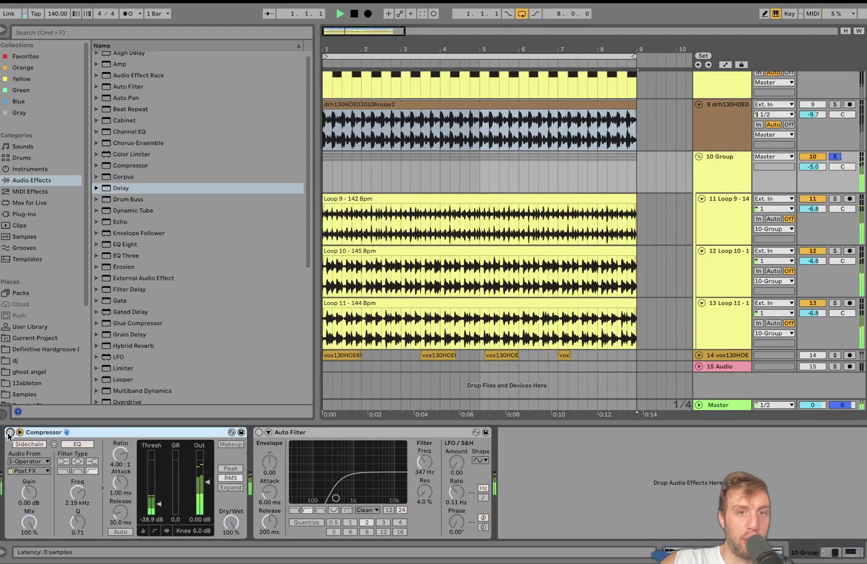
pyautogui.click(723, 207)
pyautogui.press('space')
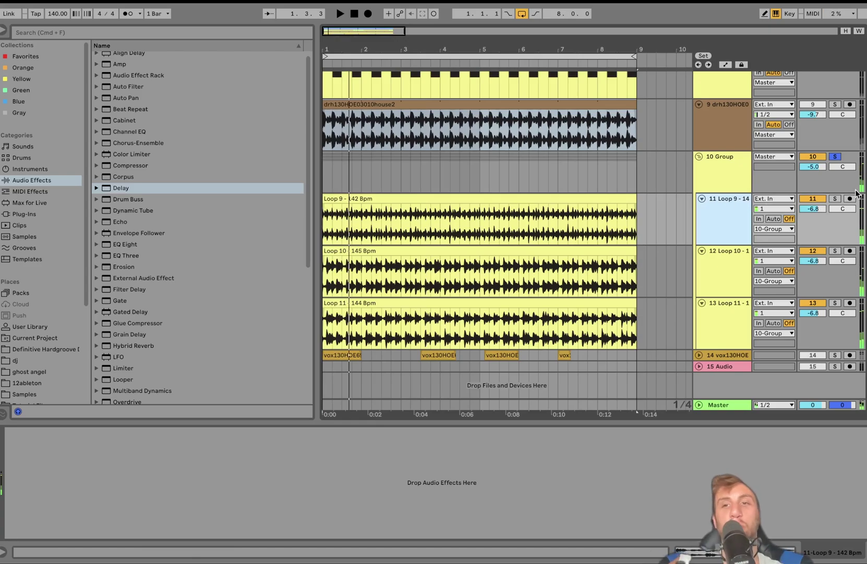
# Solo and play the Loop 9, Loop 10 and Loop 11 tracks one after another.
pyautogui.click(836, 198)
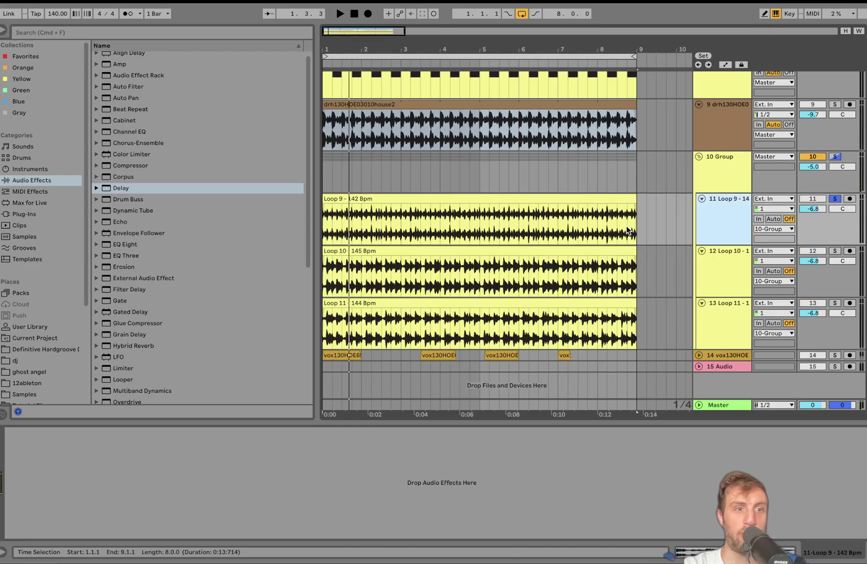
pyautogui.press('space')
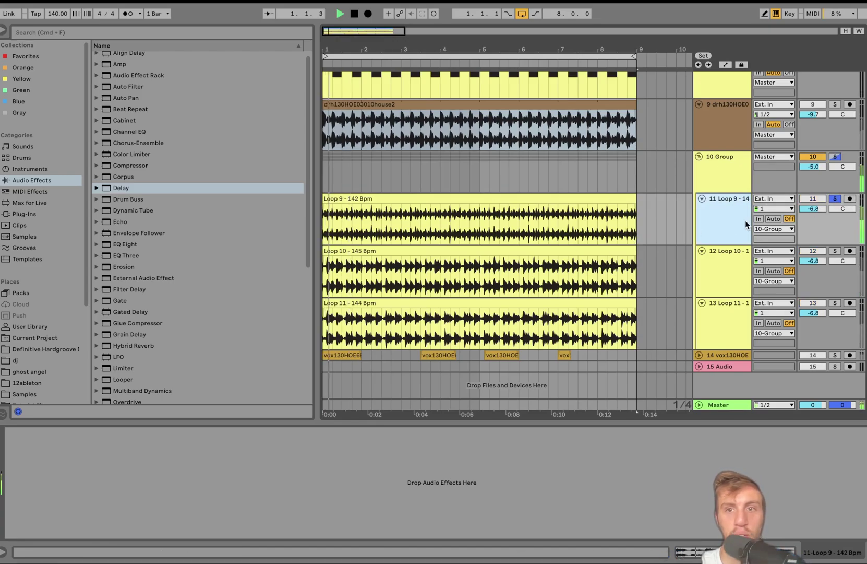
pyautogui.click(835, 250)
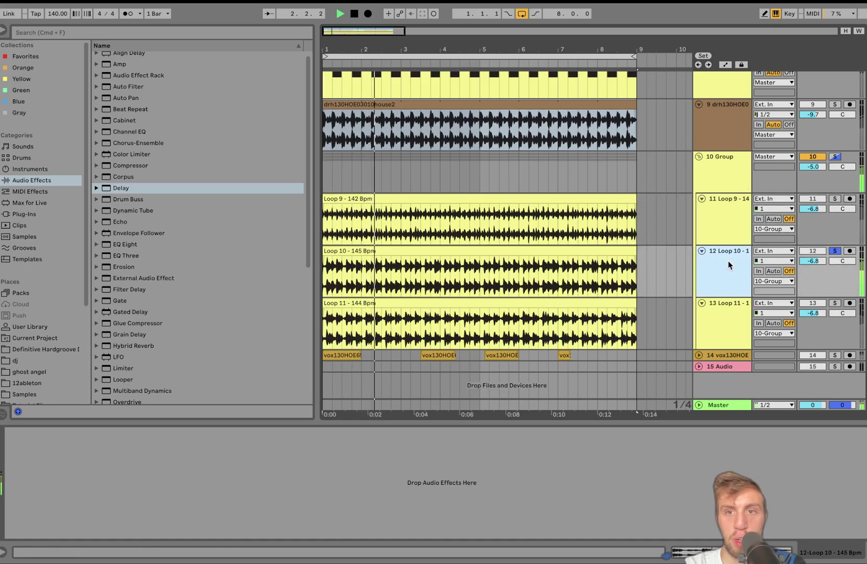
pyautogui.click(835, 303)
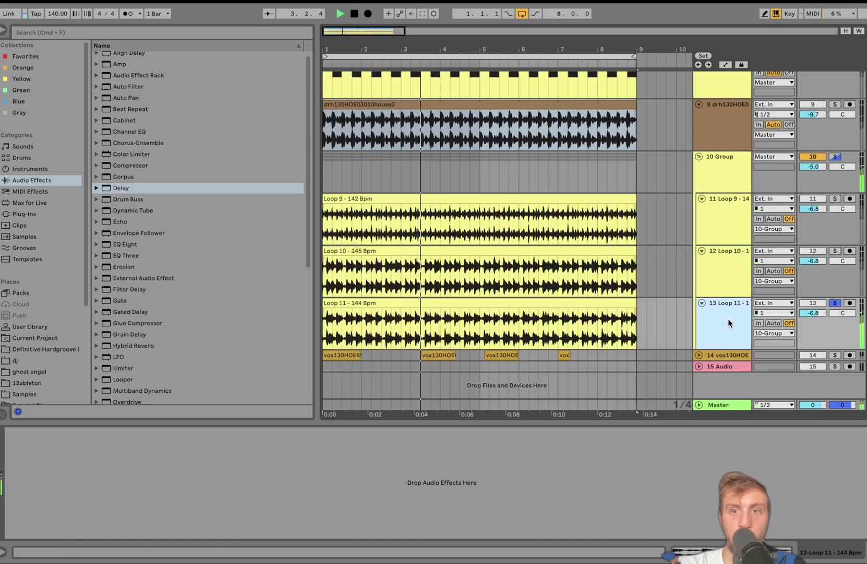
# Stop playback and select the drh130HOE03010house2 clip, followed by the Loop 11 clip.
pyautogui.scroll(5, 729, 320)
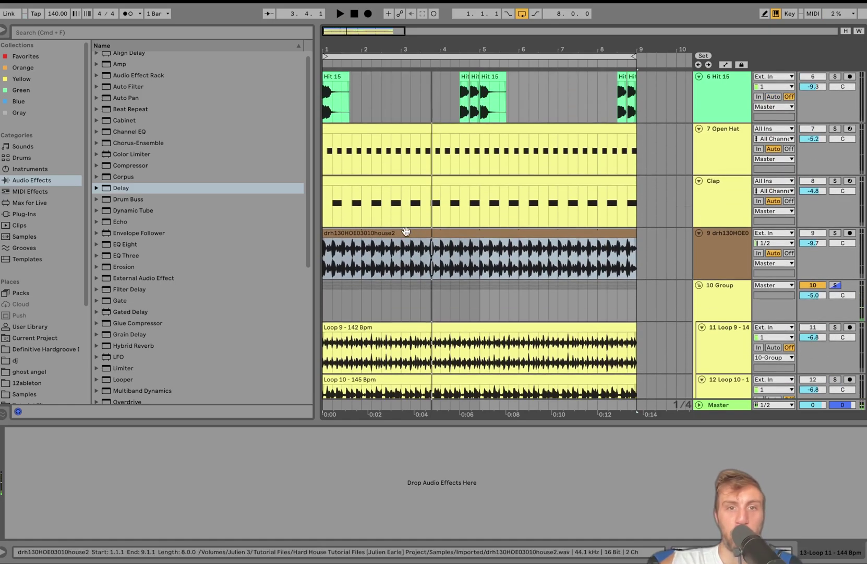
pyautogui.click(457, 232)
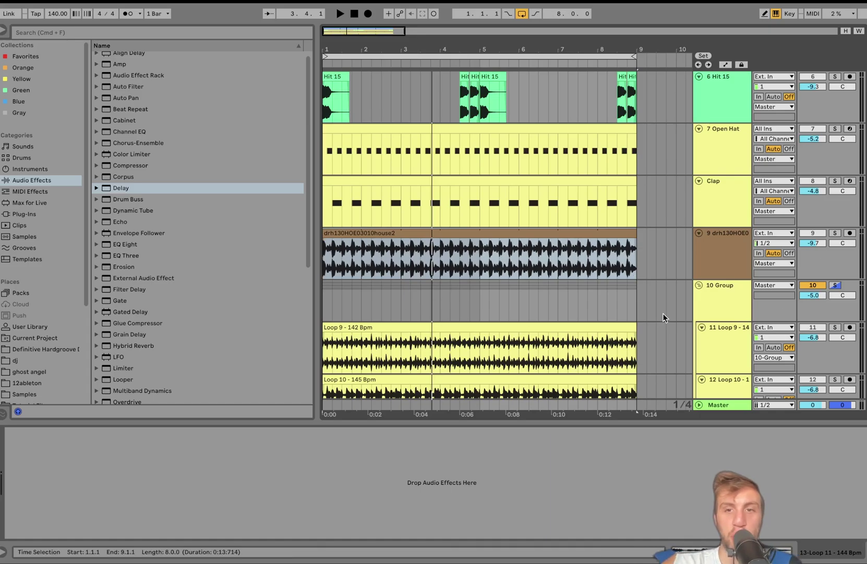
pyautogui.scroll(-4, 663, 314)
pyautogui.click(587, 315)
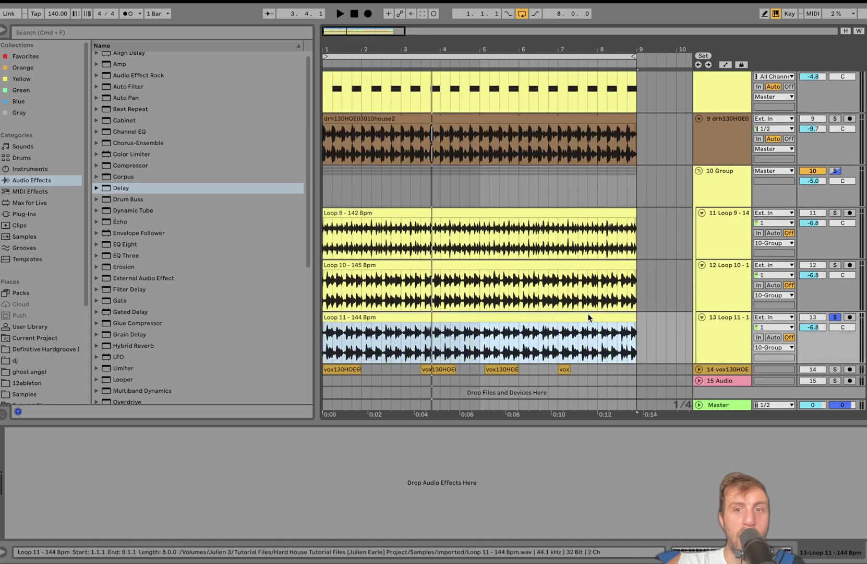
# Solo 10 Group, play its loops from the start and re-enable the group's Compressor and Auto Filter.
pyautogui.click(326, 193)
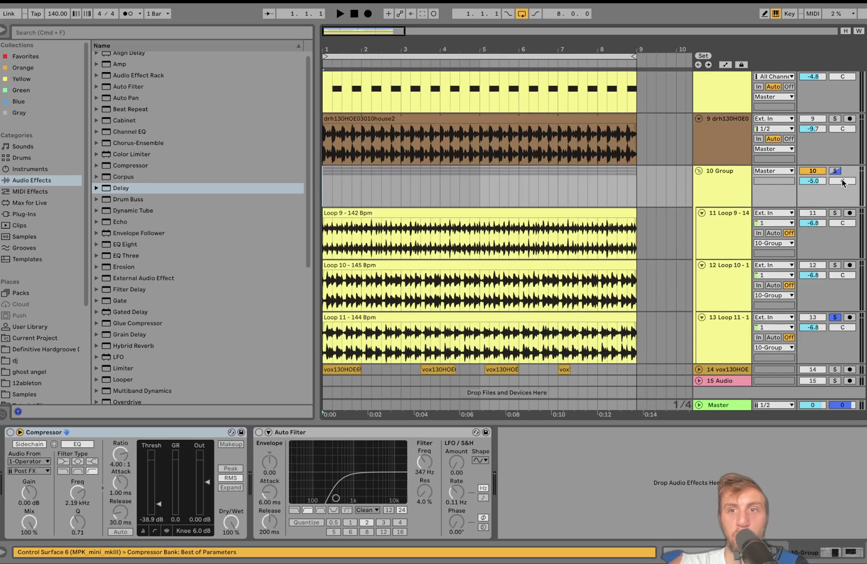
pyautogui.click(836, 172)
pyautogui.press('space')
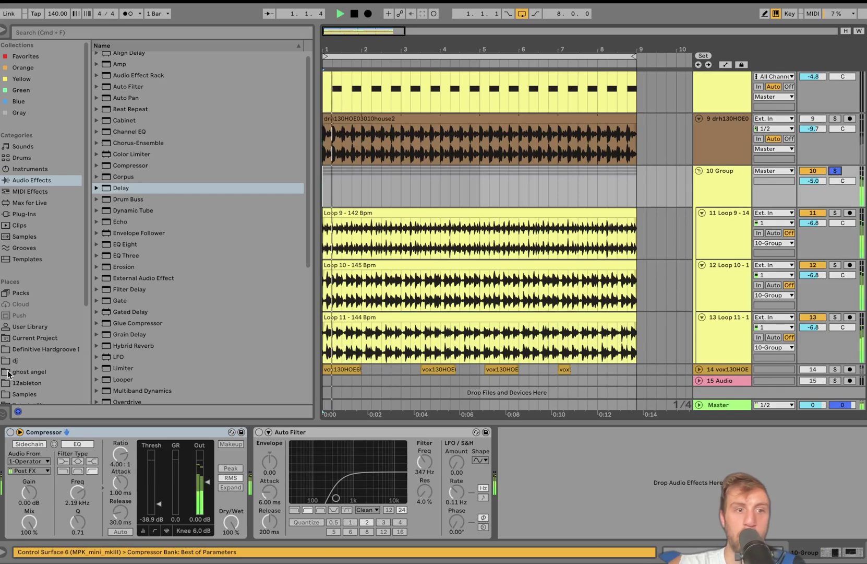
pyautogui.click(10, 432)
pyautogui.click(258, 432)
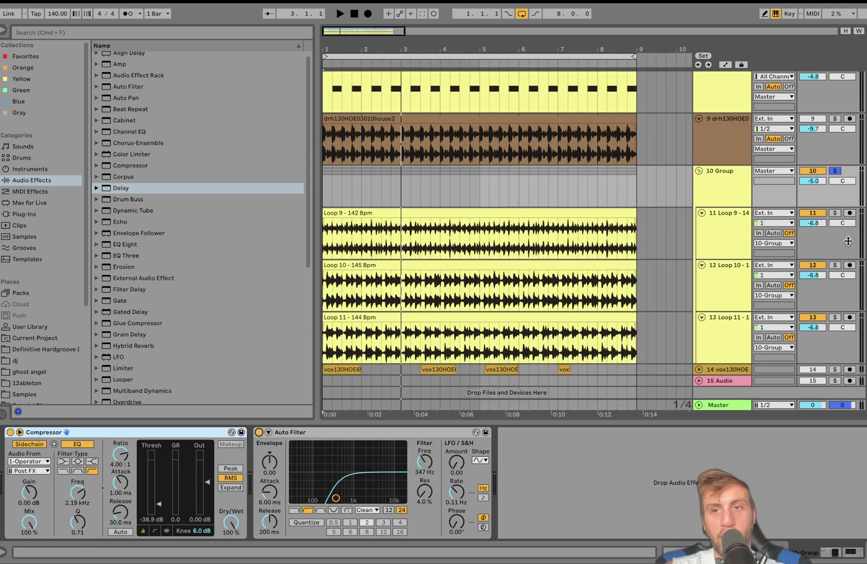
# Unsolo 10 Group and play the full mix, comparing it with 10 Group and the drh130HOE03010house2 track muted and unmuted.
pyautogui.click(834, 171)
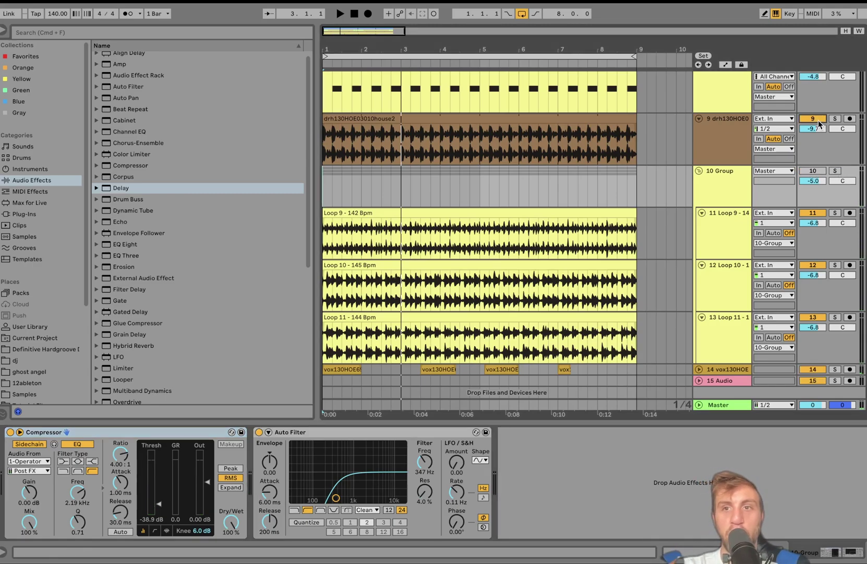
pyautogui.press('space')
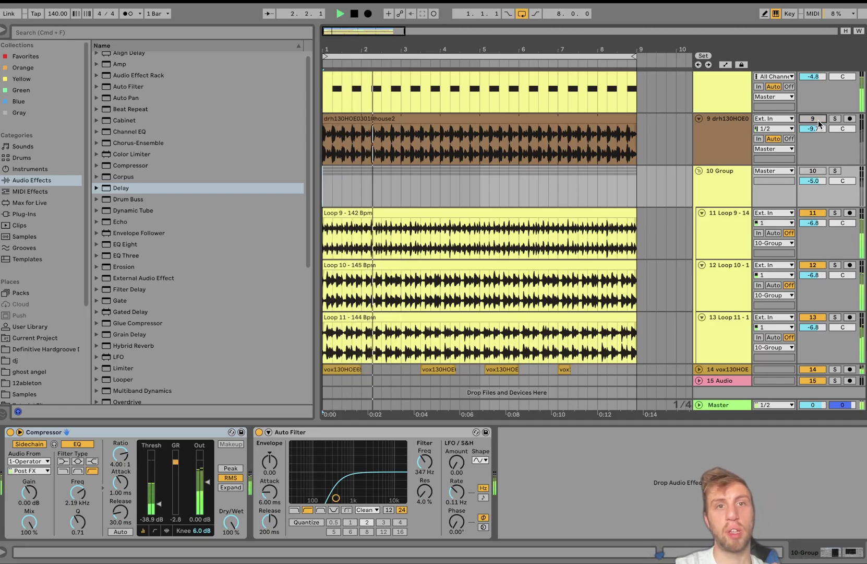
pyautogui.press('space')
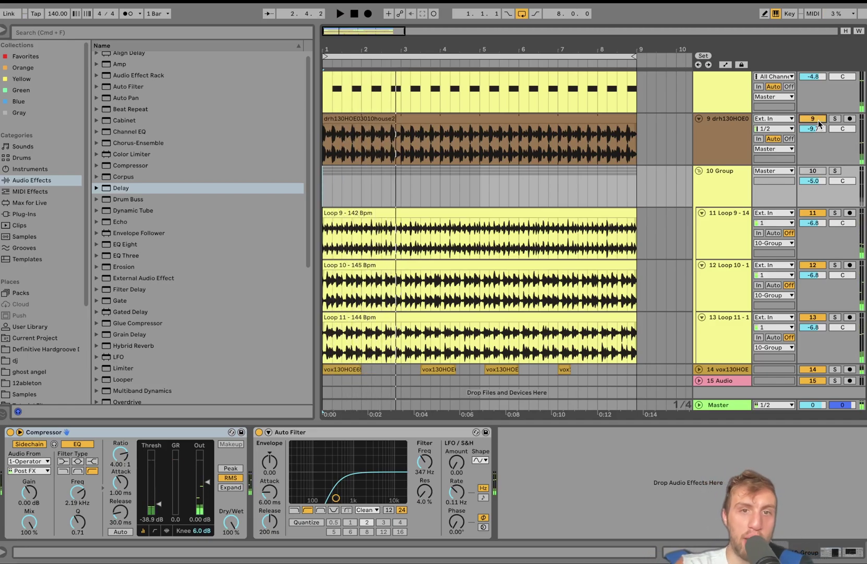
pyautogui.press('space')
pyautogui.click(724, 182)
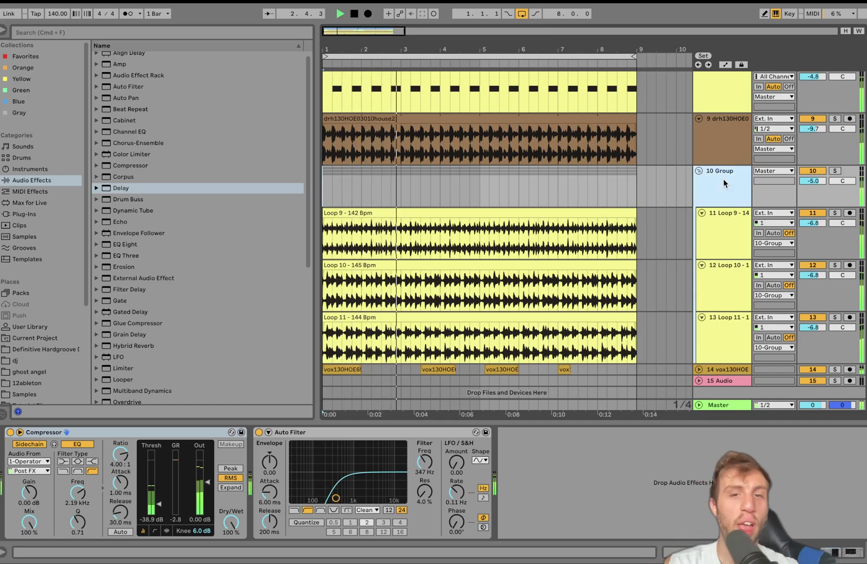
pyautogui.press('space')
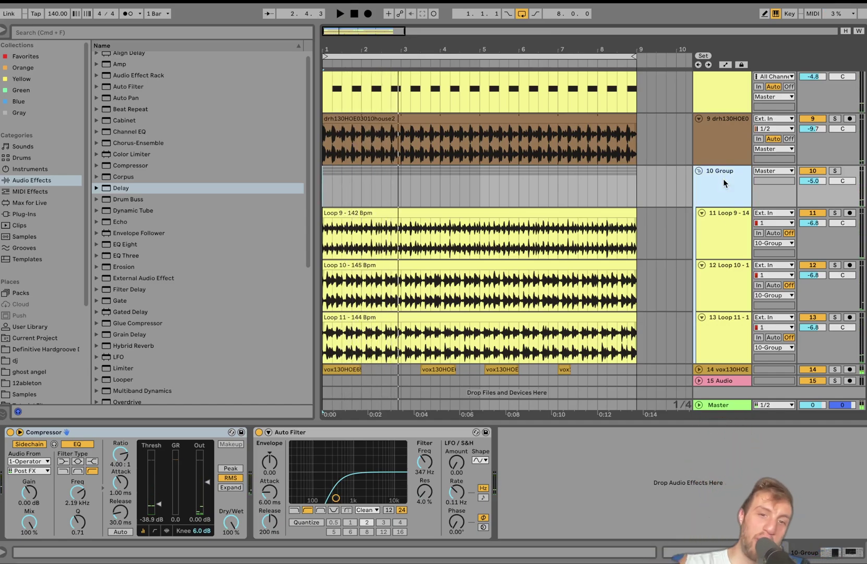
# Solo and unfold the vox130HOE vocal track and play its first two clips with their effects.
pyautogui.scroll(-1, 729, 209)
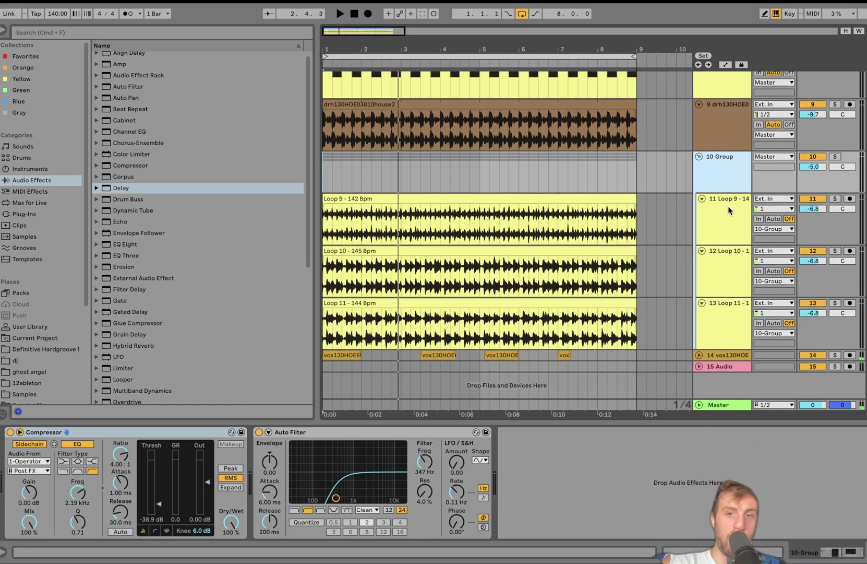
pyautogui.click(834, 355)
pyautogui.click(699, 354)
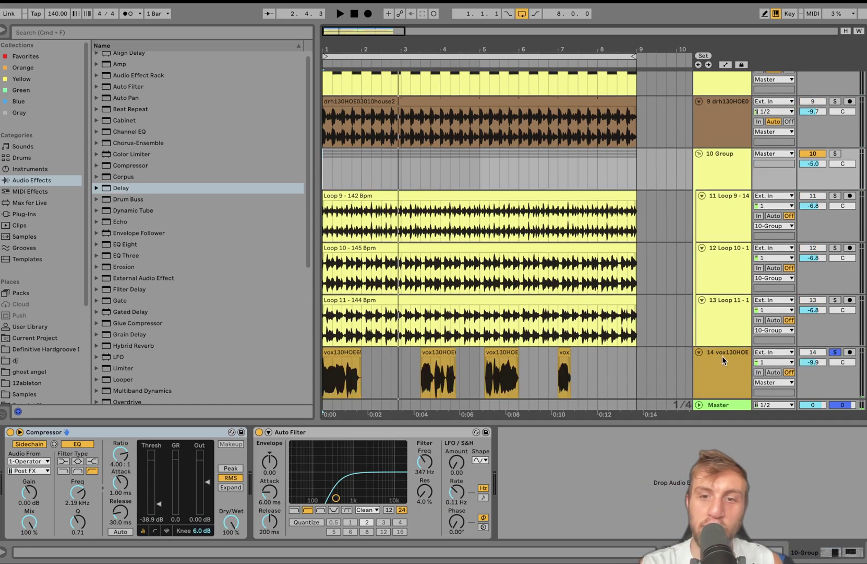
pyautogui.click(725, 356)
pyautogui.press('space')
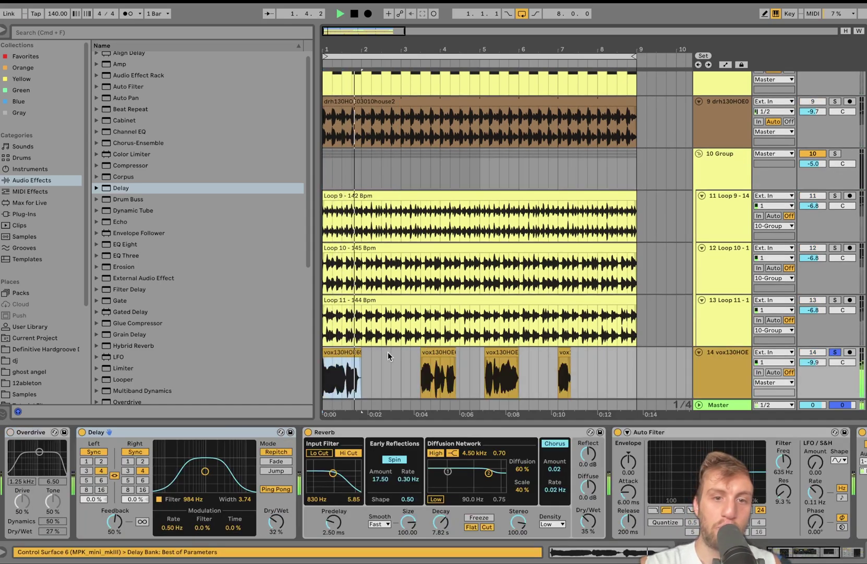
pyautogui.click(433, 368)
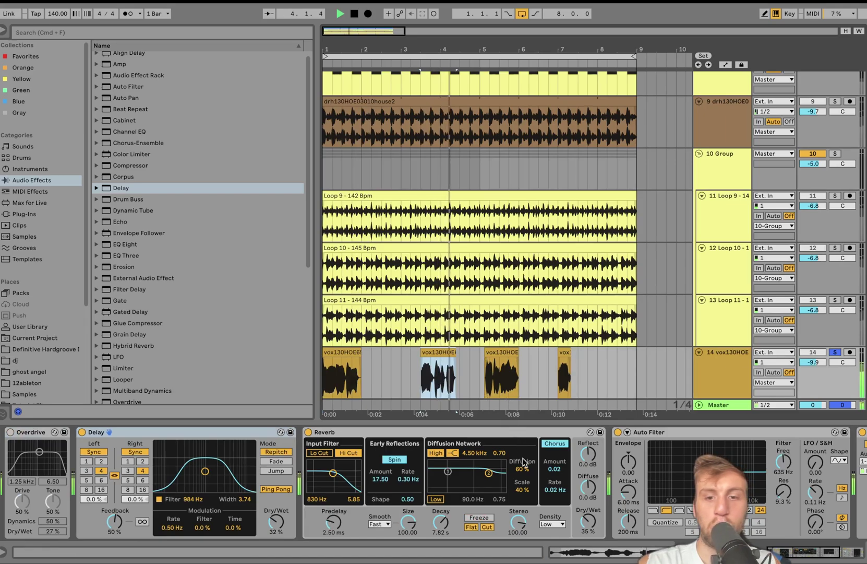
pyautogui.press('space')
# Bypass all effects on the vox130HOE vocal track and delete its Overdrive.
pyautogui.click(482, 427)
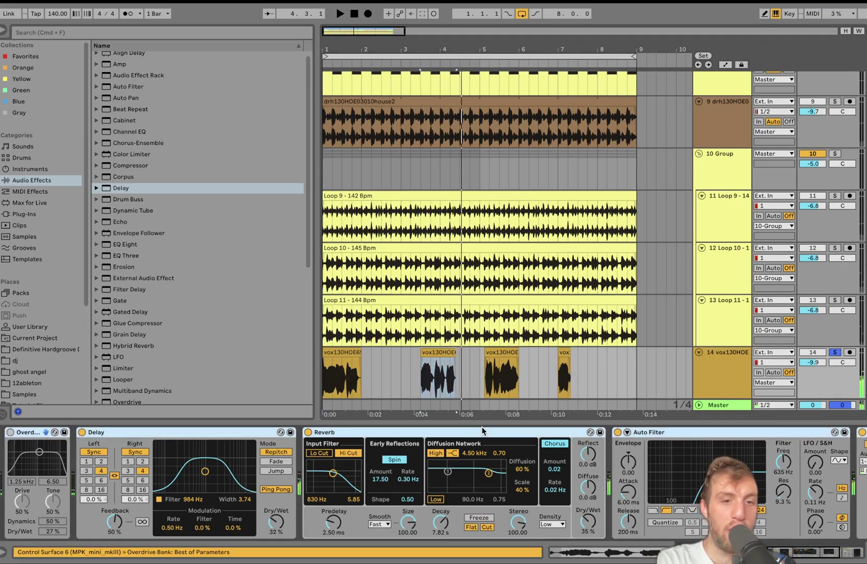
pyautogui.click(82, 433)
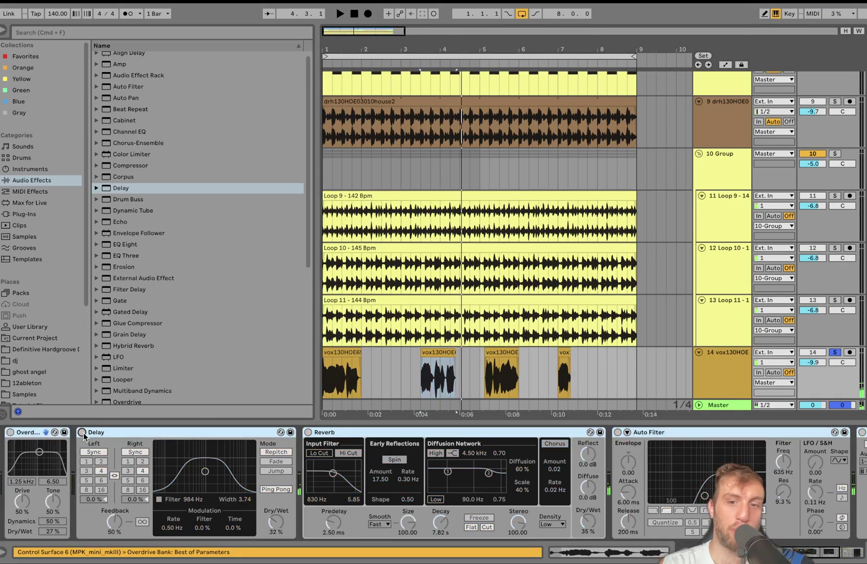
pyautogui.click(37, 432)
pyautogui.press('Delete')
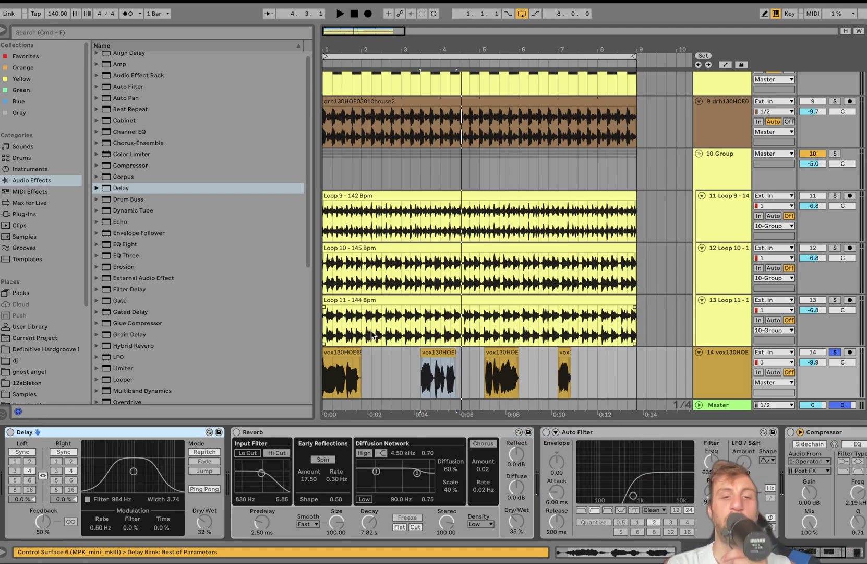
# Play the first and second vox130HOE vocal clips without effects.
pyautogui.click(345, 353)
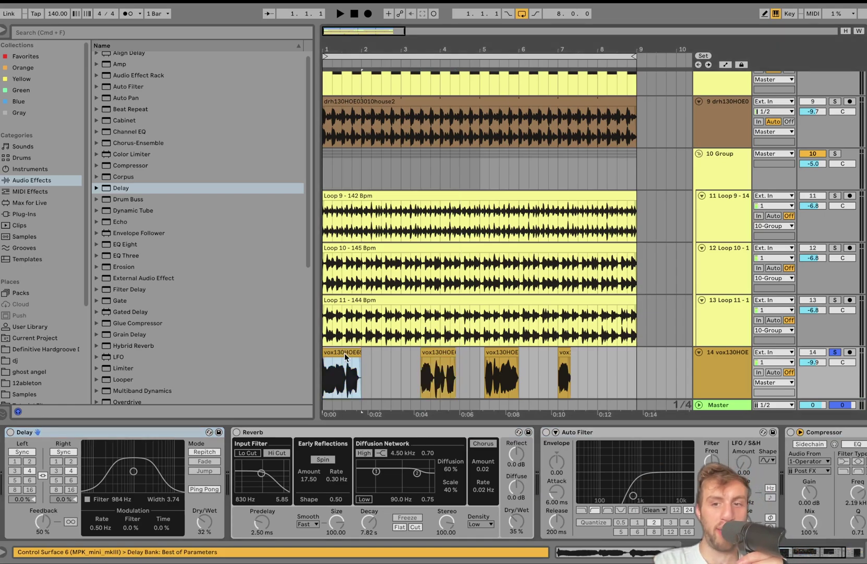
pyautogui.press('space')
pyautogui.click(437, 355)
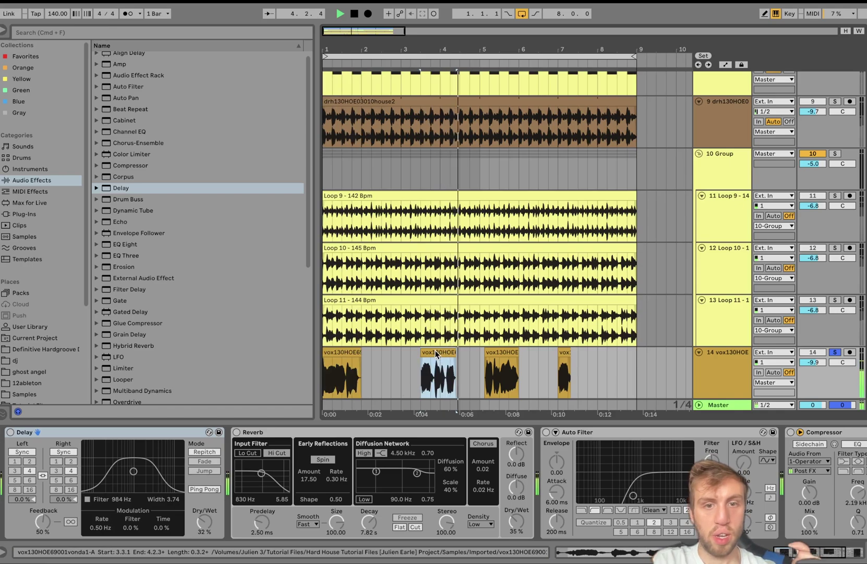
# Examine the warp and pitch settings of the second, first and third vocal clips, returning to the arrangement each time.
pyautogui.doubleClick(436, 353)
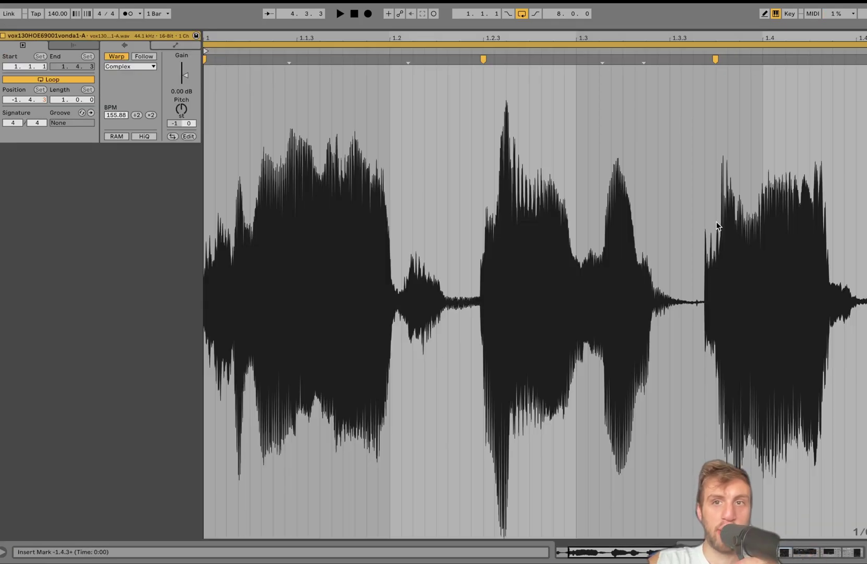
pyautogui.click(805, 552)
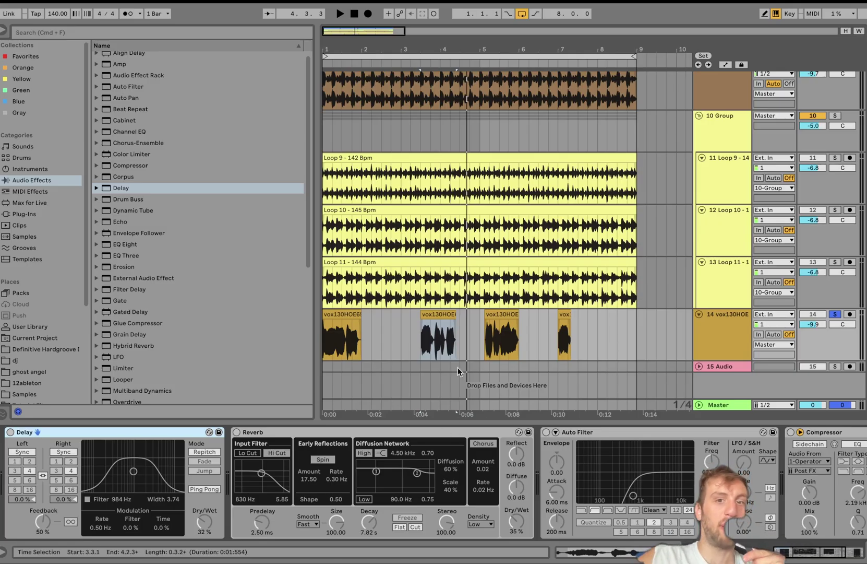
pyautogui.click(344, 316)
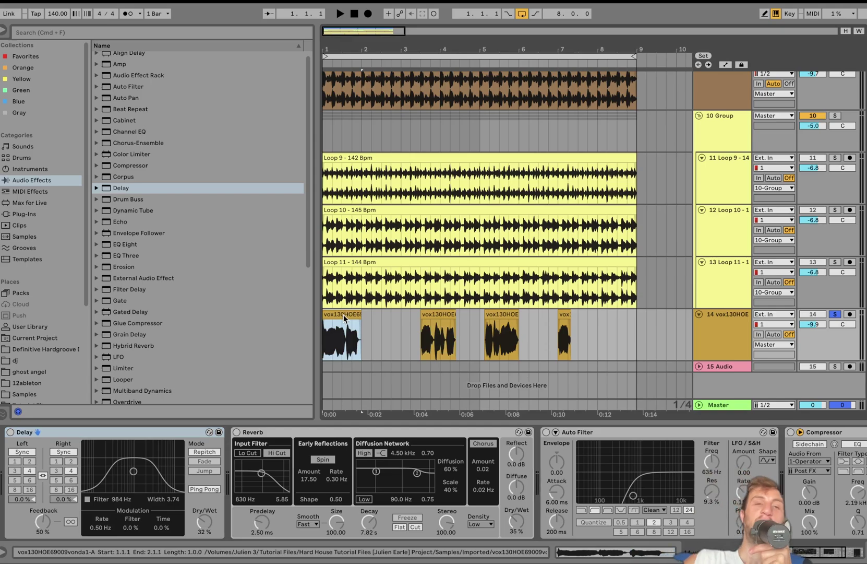
pyautogui.doubleClick(344, 317)
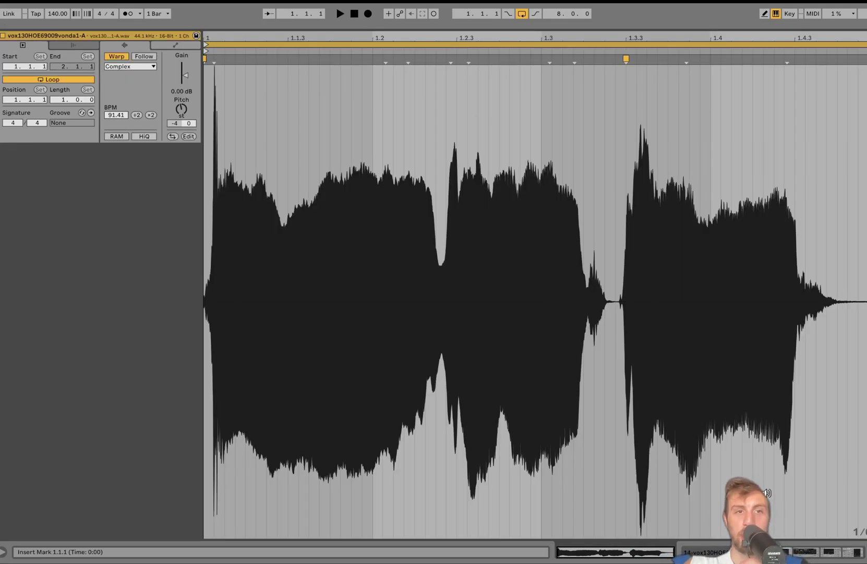
pyautogui.click(813, 553)
pyautogui.click(439, 339)
pyautogui.doubleClick(439, 339)
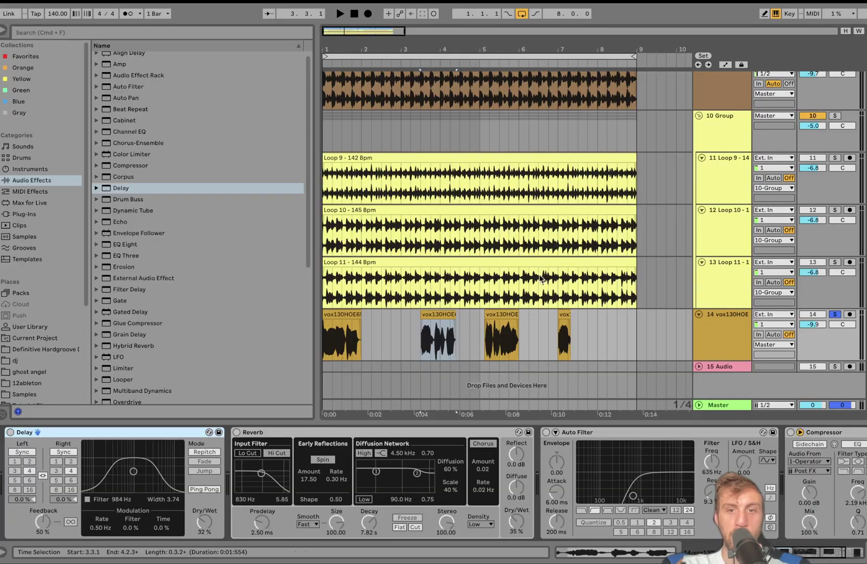
pyautogui.doubleClick(508, 314)
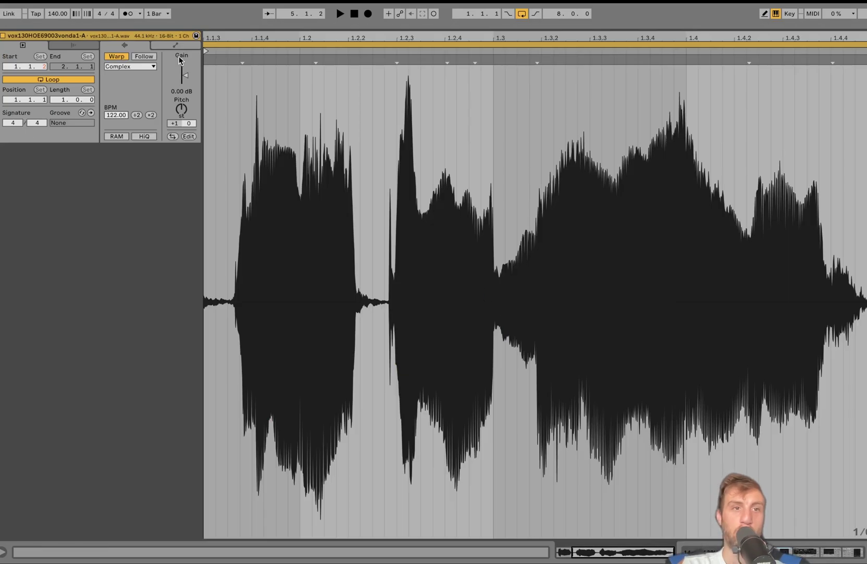
pyautogui.click(818, 554)
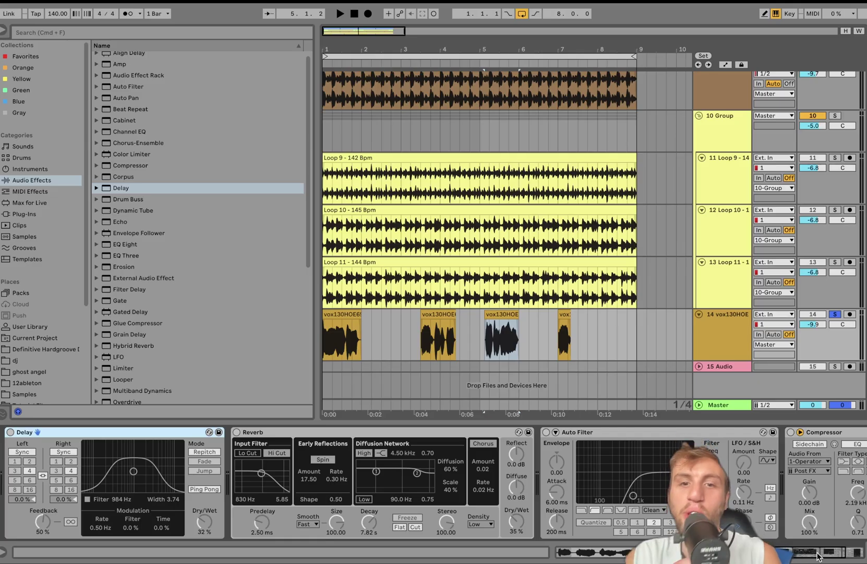
# Play the first, third, fourth and second vox130HOE vocal clips in turn without effects, and select the first clip again.
pyautogui.click(348, 315)
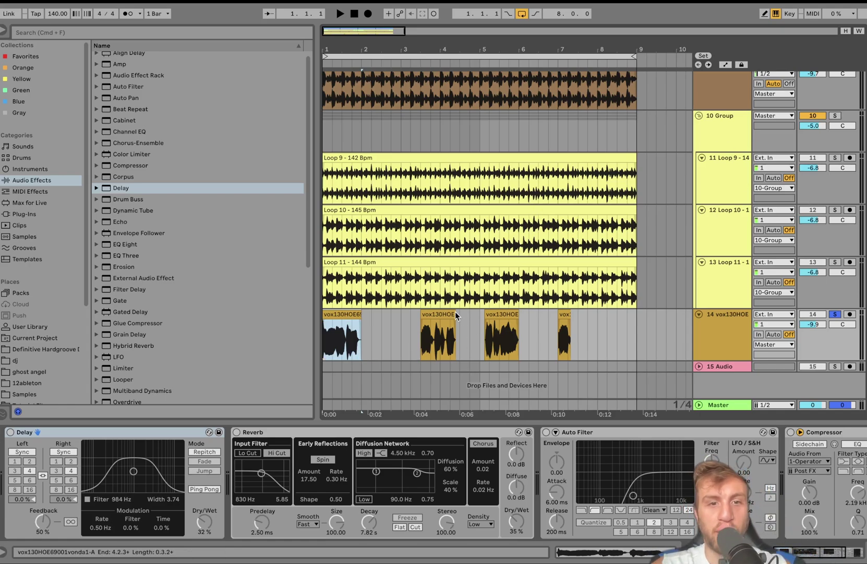
pyautogui.press('space')
pyautogui.click(497, 319)
pyautogui.press('space')
pyautogui.press('space')
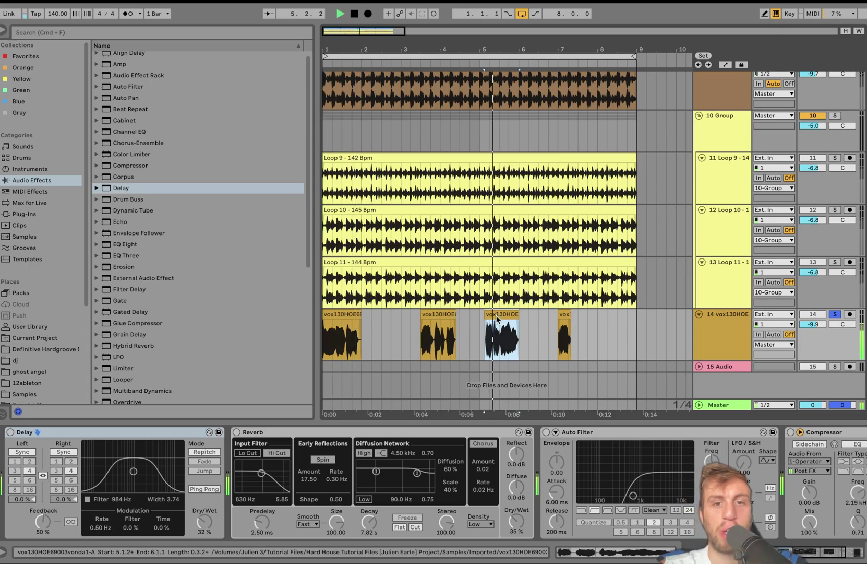
pyautogui.click(564, 319)
pyautogui.press('space')
pyautogui.press('space')
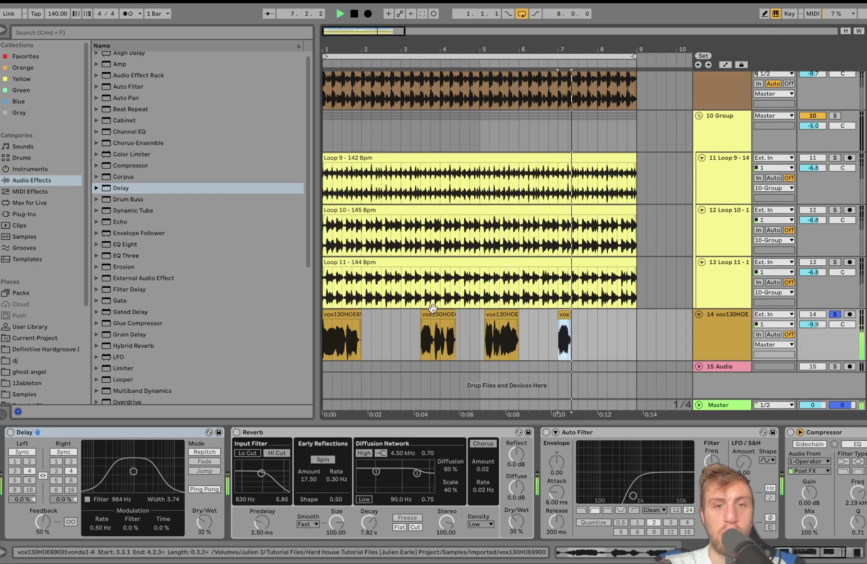
pyautogui.click(433, 316)
pyautogui.press('space')
pyautogui.press('space')
pyautogui.click(351, 316)
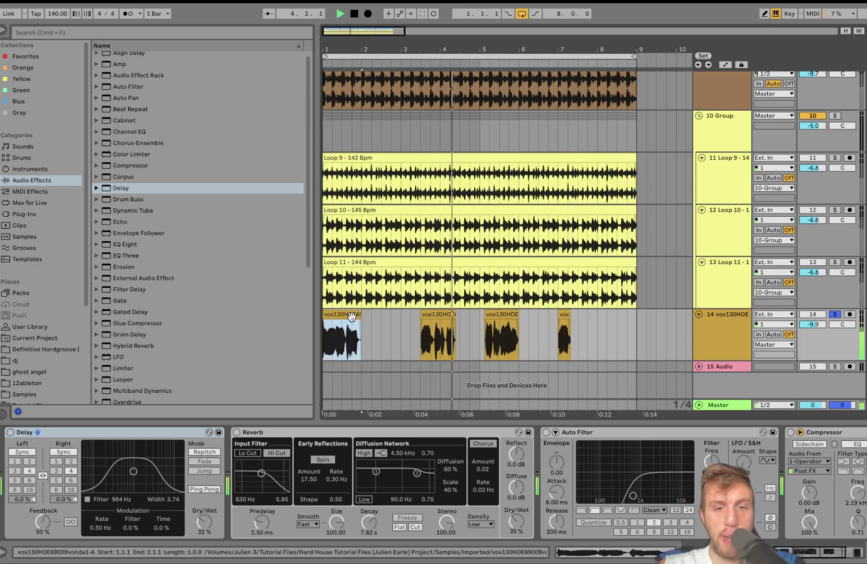
pyautogui.press('space')
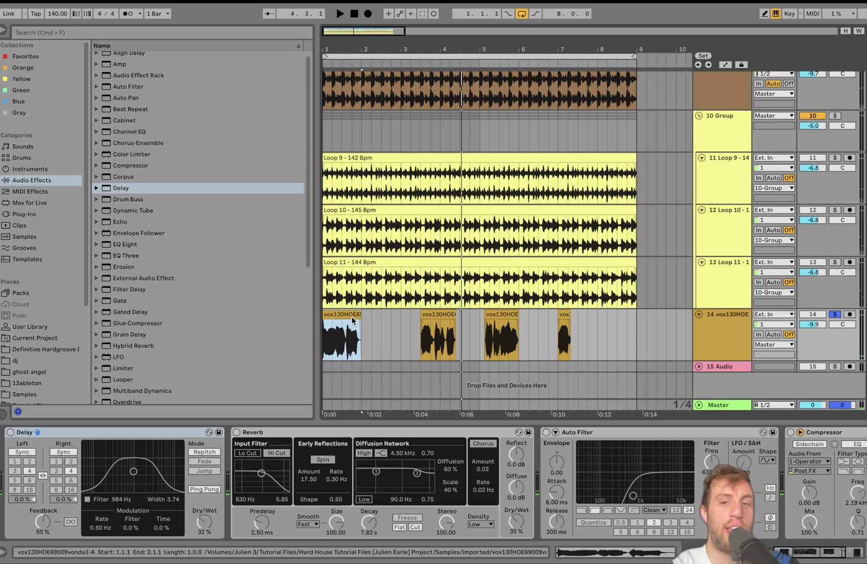
# Enable the Delay and Reverb on the vox130HOE vocal track and play the first clip through them.
pyautogui.click(93, 434)
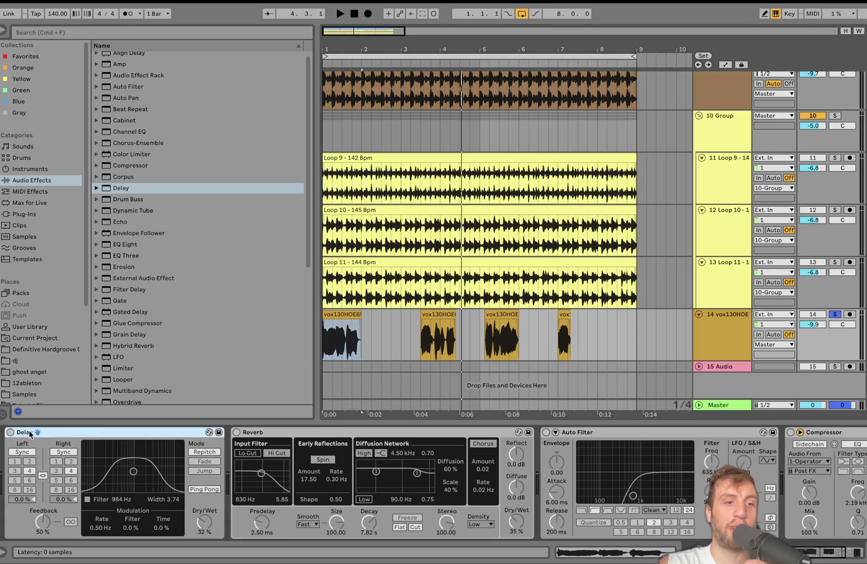
pyautogui.click(10, 433)
pyautogui.click(237, 432)
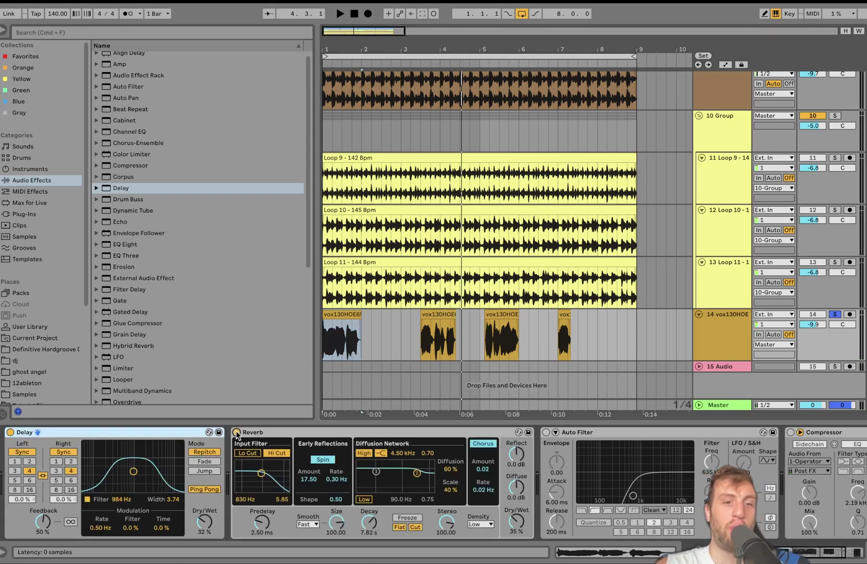
pyautogui.press('space')
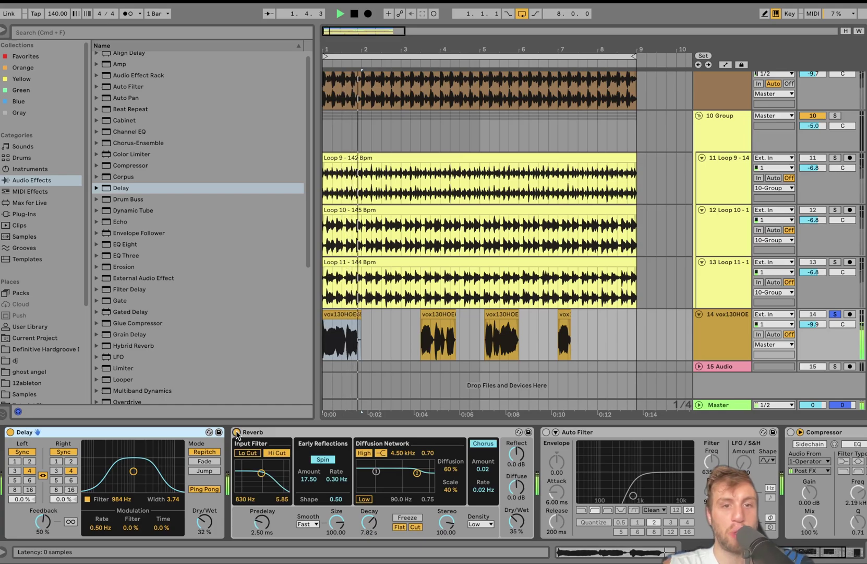
pyautogui.press('space')
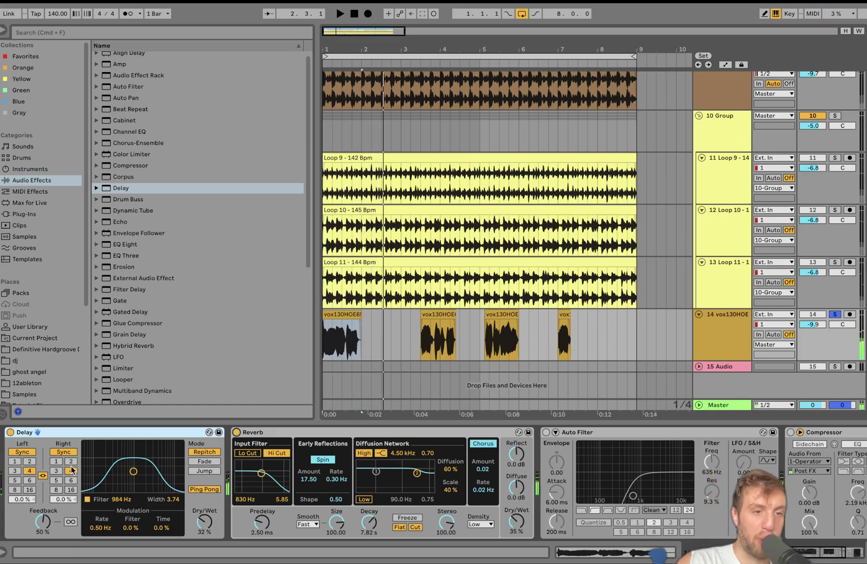
# Try a Delay time of 8 sixteenths on both channels while playing the first vocal clip, and return it to 4.
pyautogui.click(56, 490)
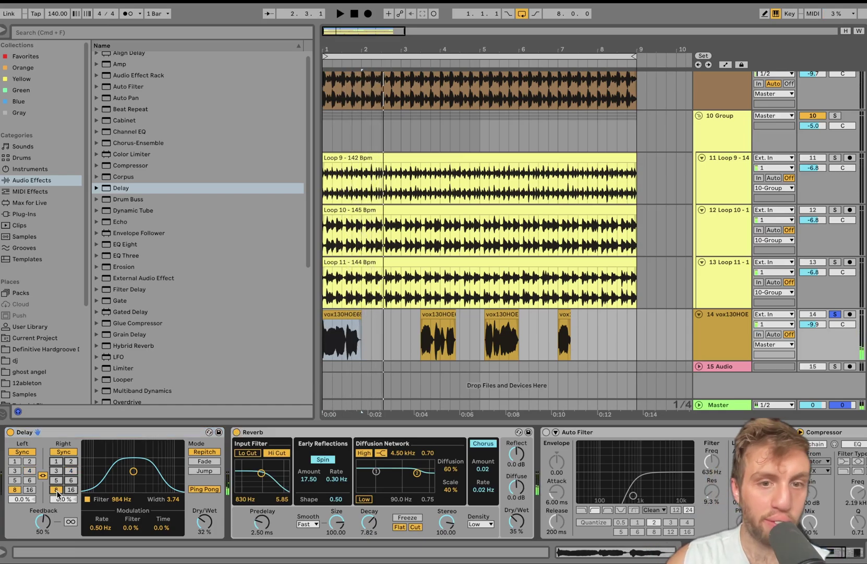
pyautogui.press('space')
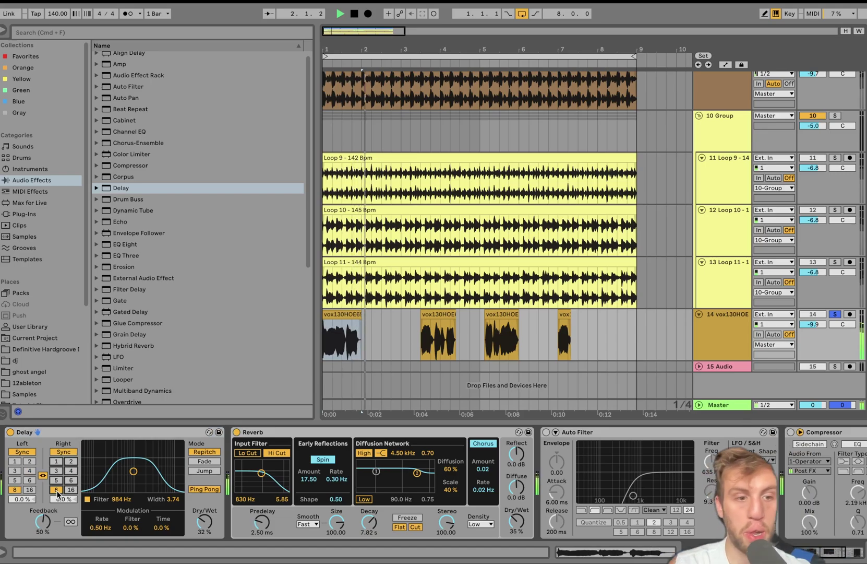
pyautogui.click(71, 472)
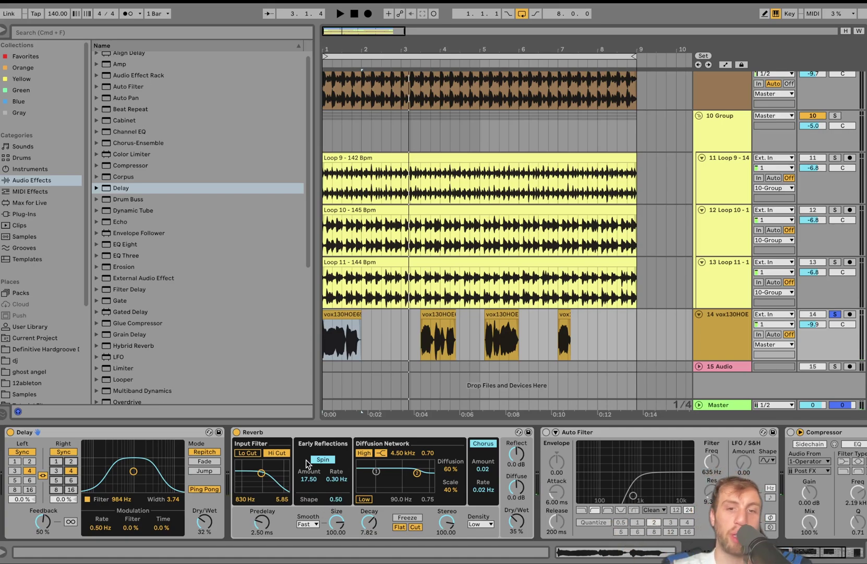
# Enable the Auto Filter on the vox130HOE vocal track and play the first clip through it.
pyautogui.hscroll(5, 306, 459)
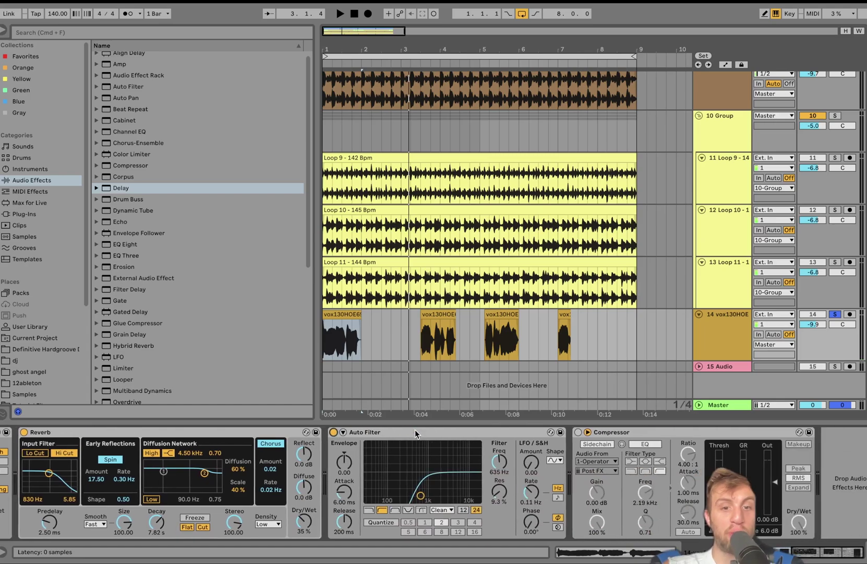
pyautogui.press('space')
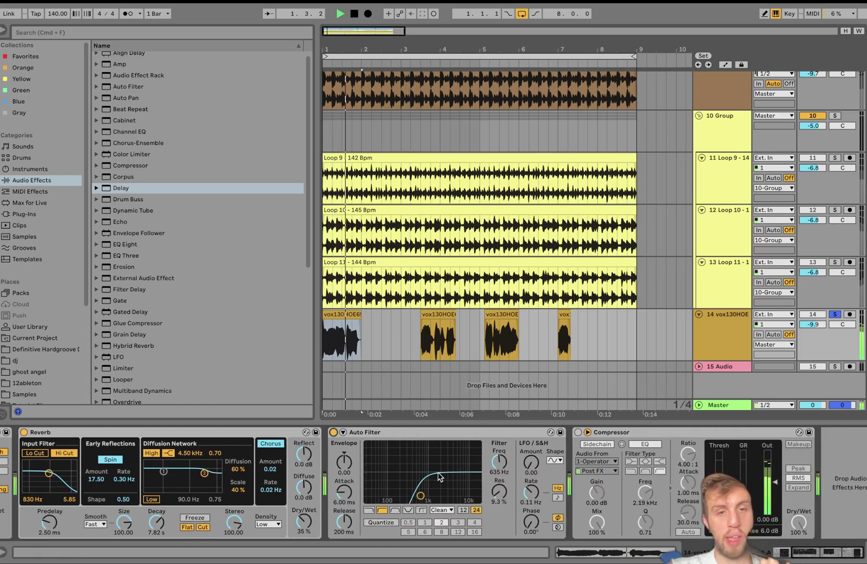
pyautogui.press('space')
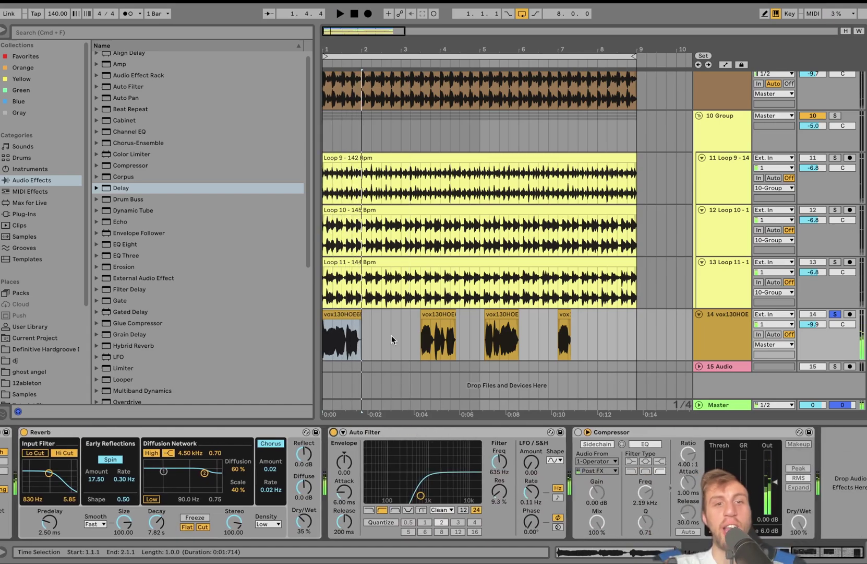
# Enable the sidechain Compressor on the vox130HOE vocal track and play the first clip with the full effect chain.
pyautogui.scroll(6, 371, 289)
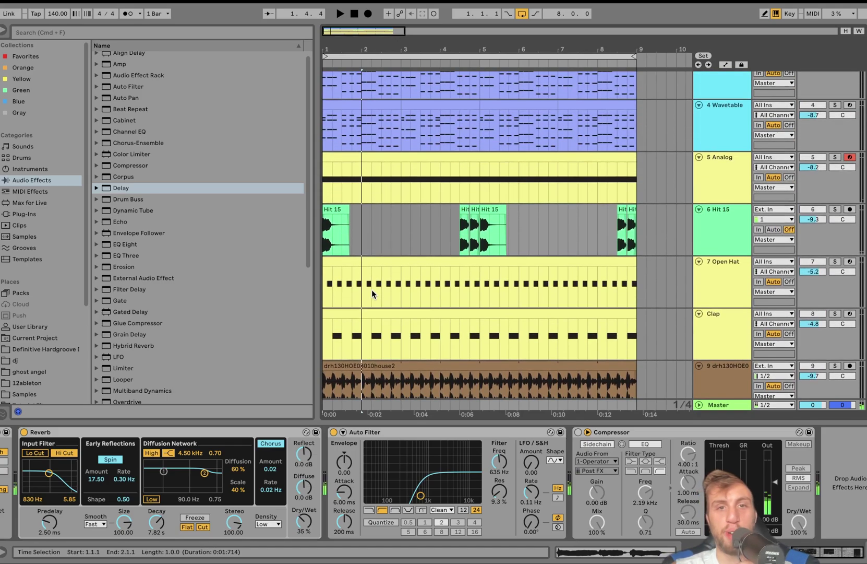
pyautogui.scroll(-6, 371, 289)
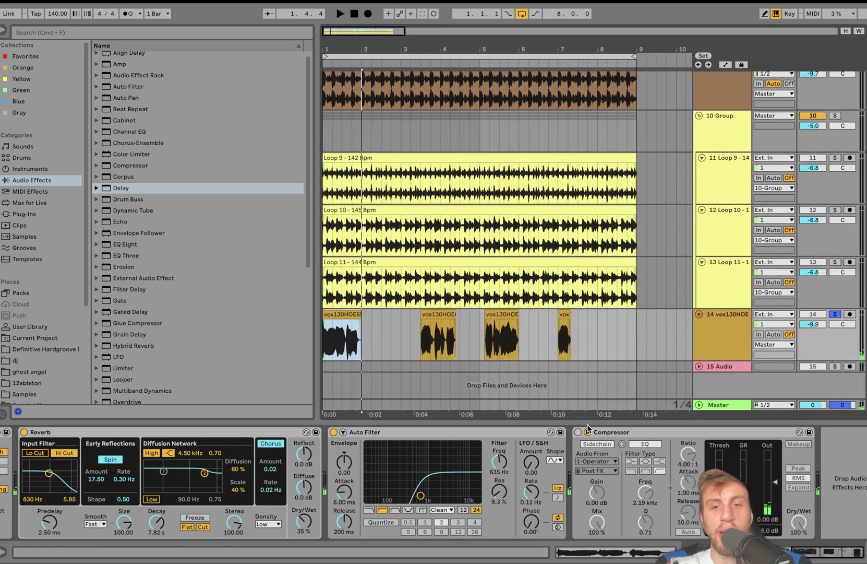
pyautogui.click(578, 432)
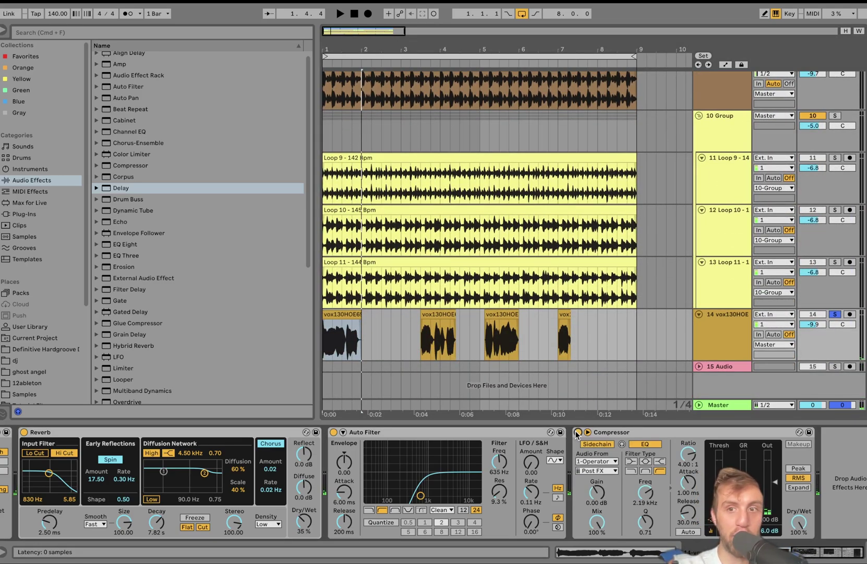
pyautogui.press('space')
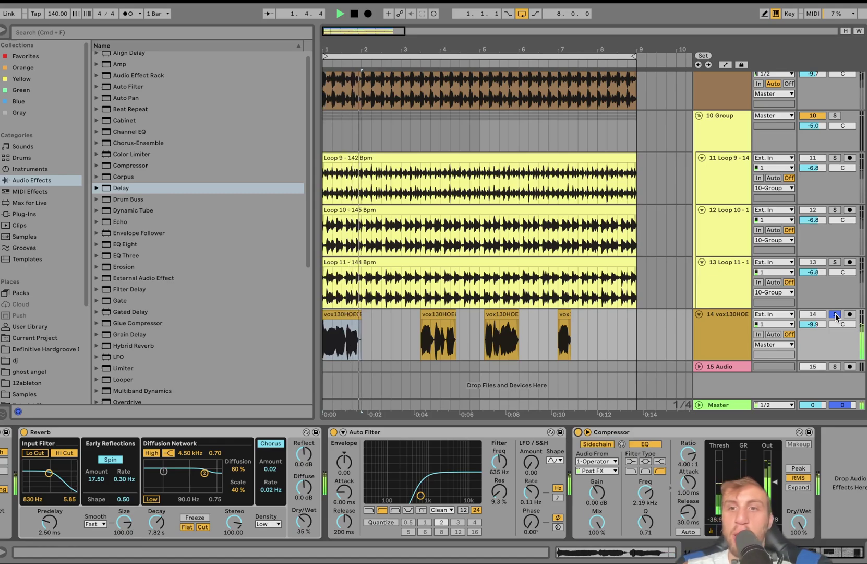
pyautogui.press('space')
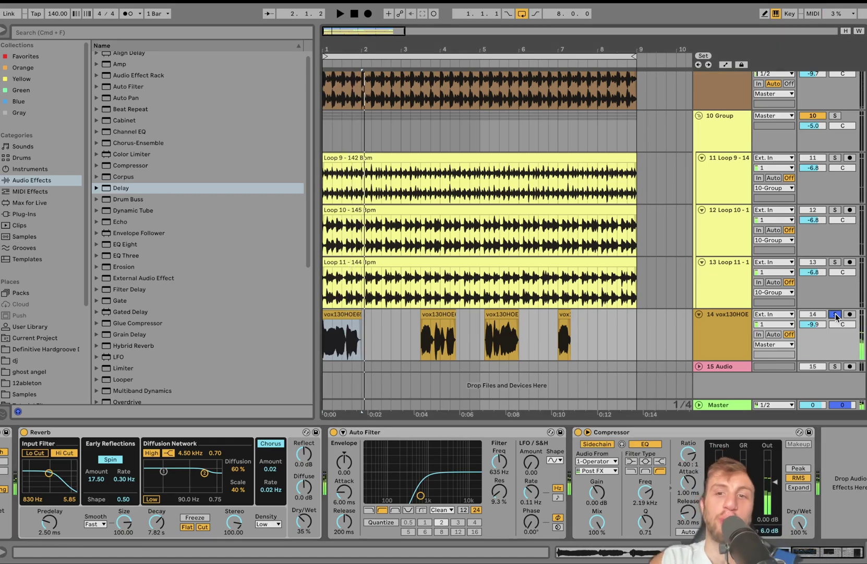
# Unsolo the vox130HOE vocal track, play the full mix from the start, and select the vocal track.
pyautogui.click(836, 313)
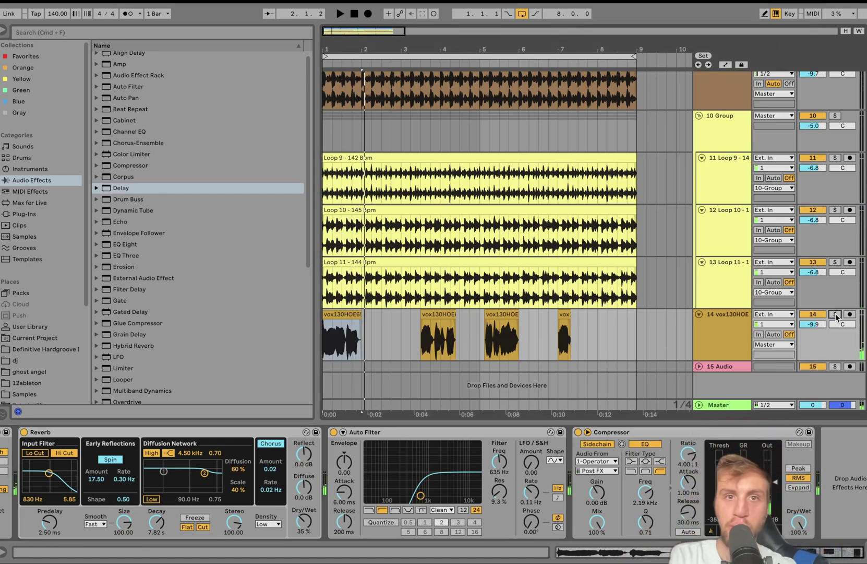
pyautogui.press('space')
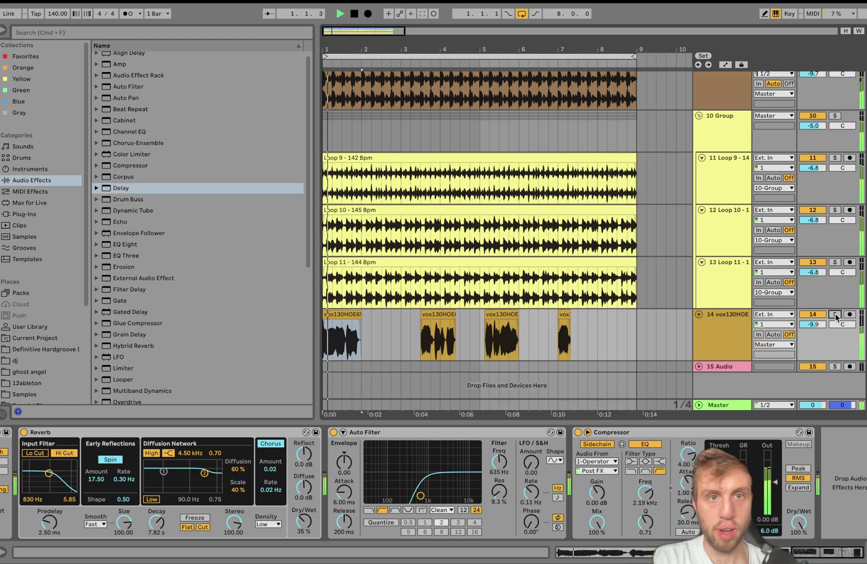
pyautogui.click(723, 330)
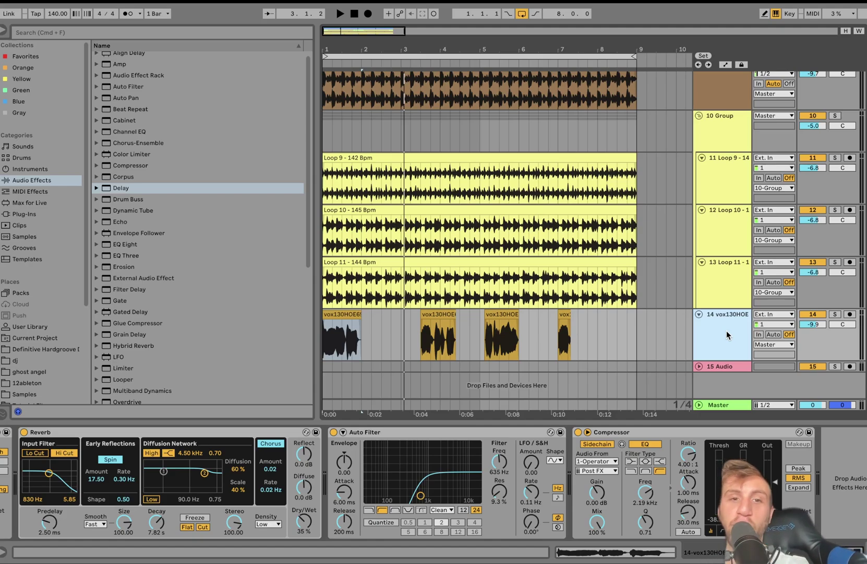
# Fold all tracks in the arrangement and select the clip on the 1 Operator track.
pyautogui.scroll(15, 727, 331)
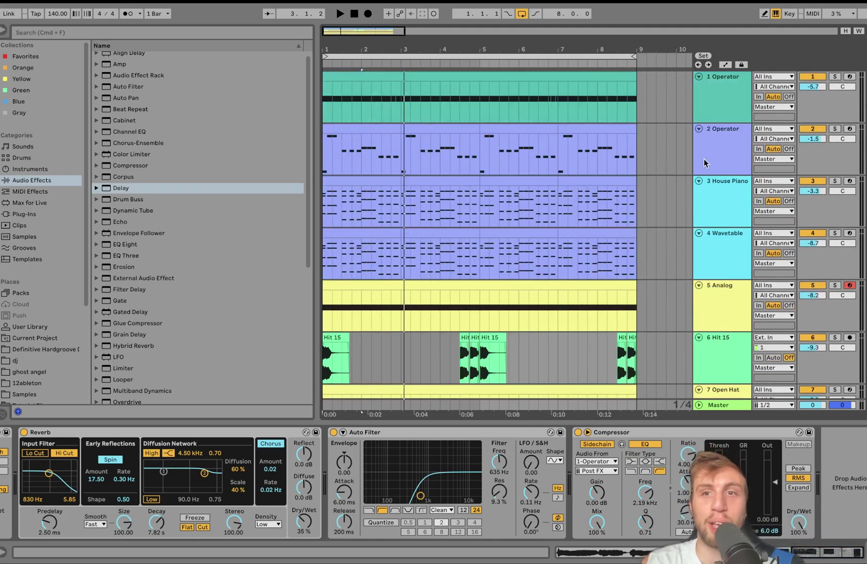
pyautogui.click(704, 158)
pyautogui.hotkey('alt', 'u')
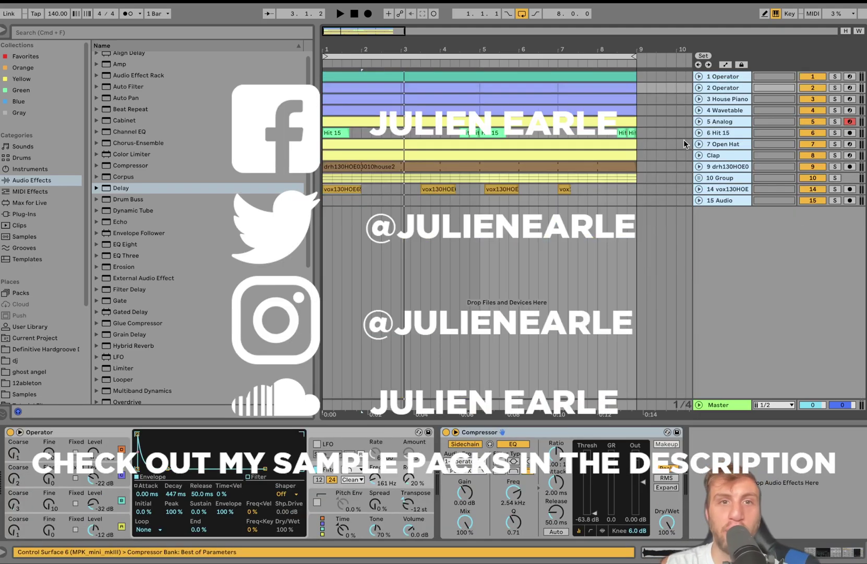
pyautogui.click(354, 77)
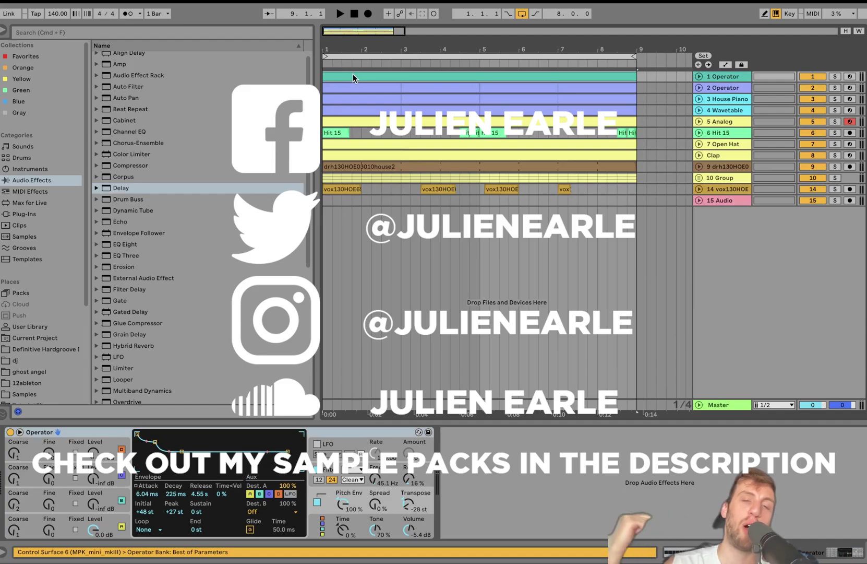